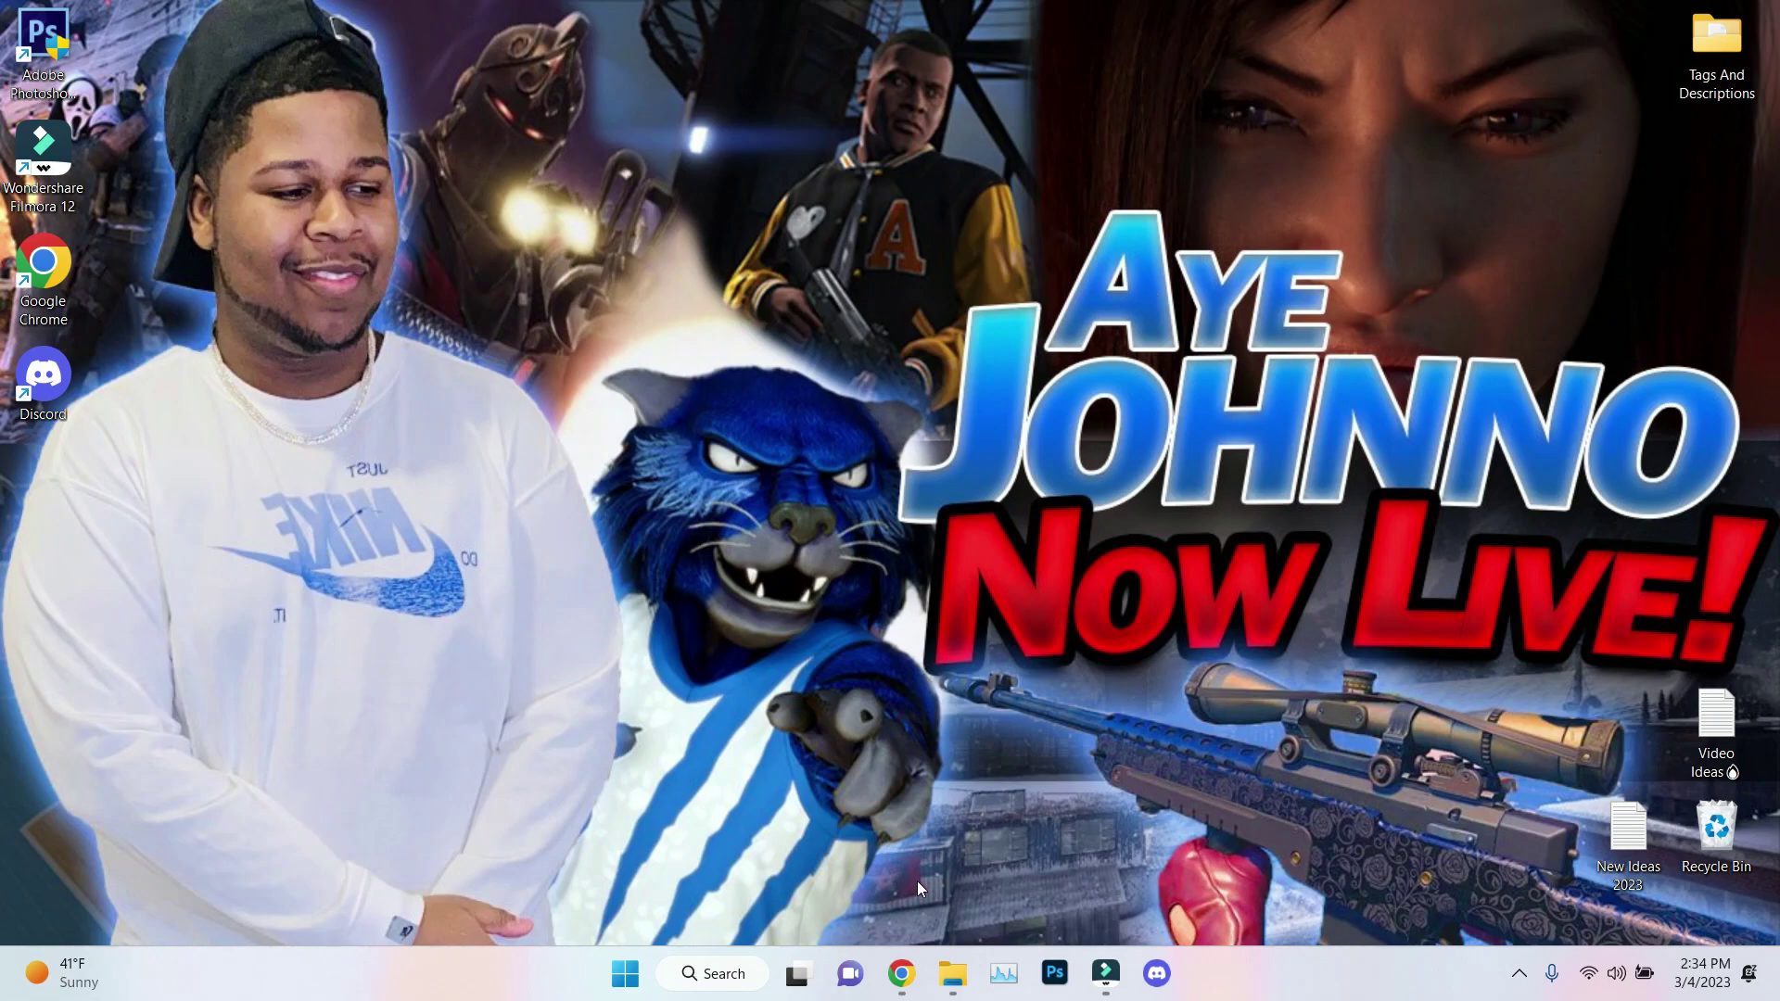
# Step: Switch to Chrome and look over the home page of the YouTube channel
pyautogui.click(903, 974)
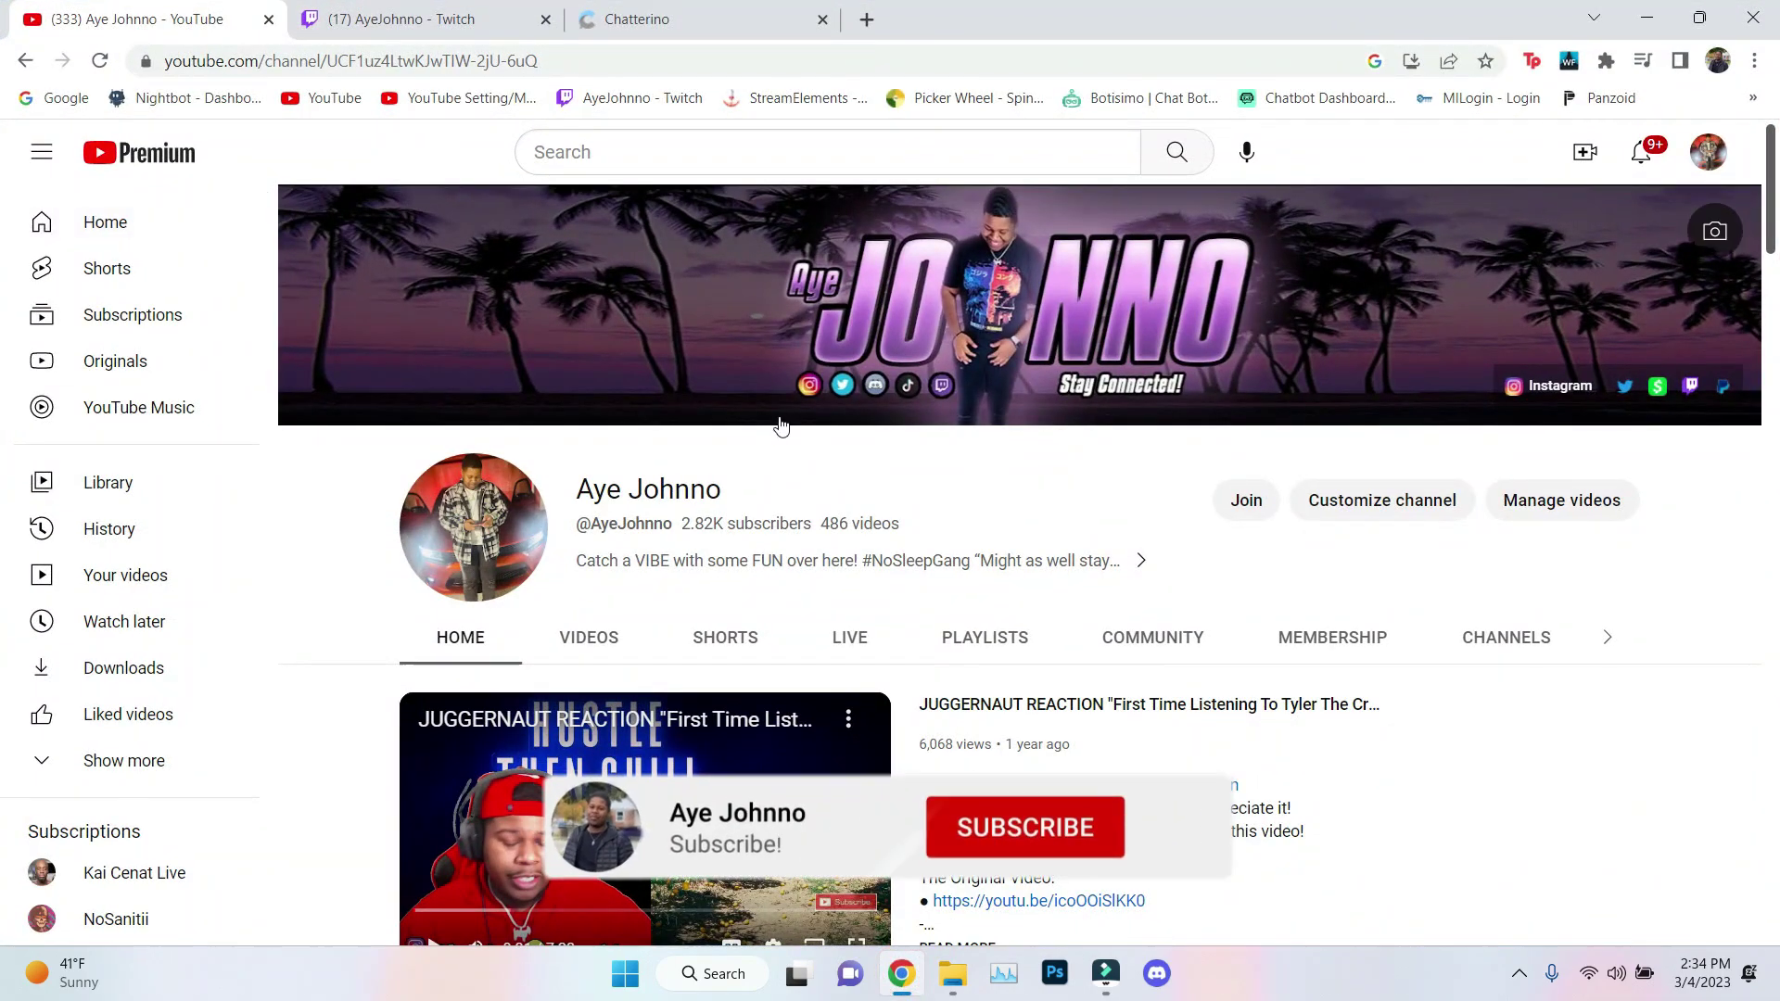
pyautogui.scroll(-6, 1139, 458)
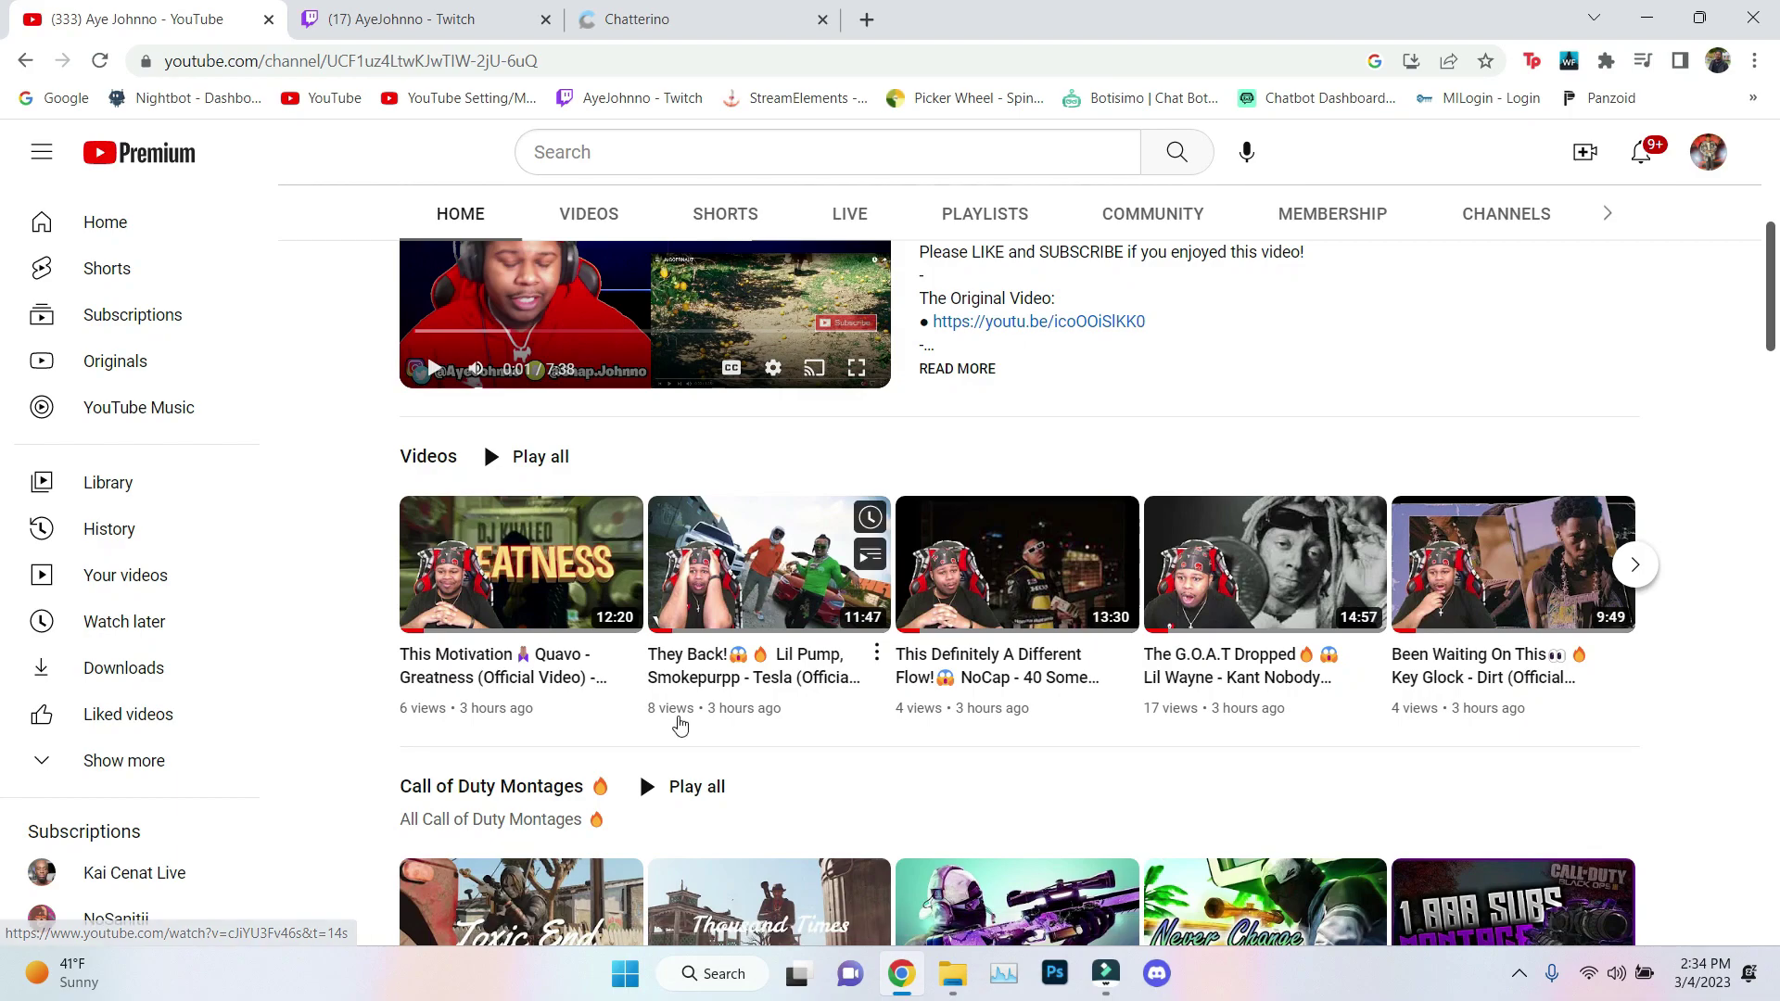
pyautogui.scroll(5, 664, 723)
pyautogui.scroll(1, 664, 722)
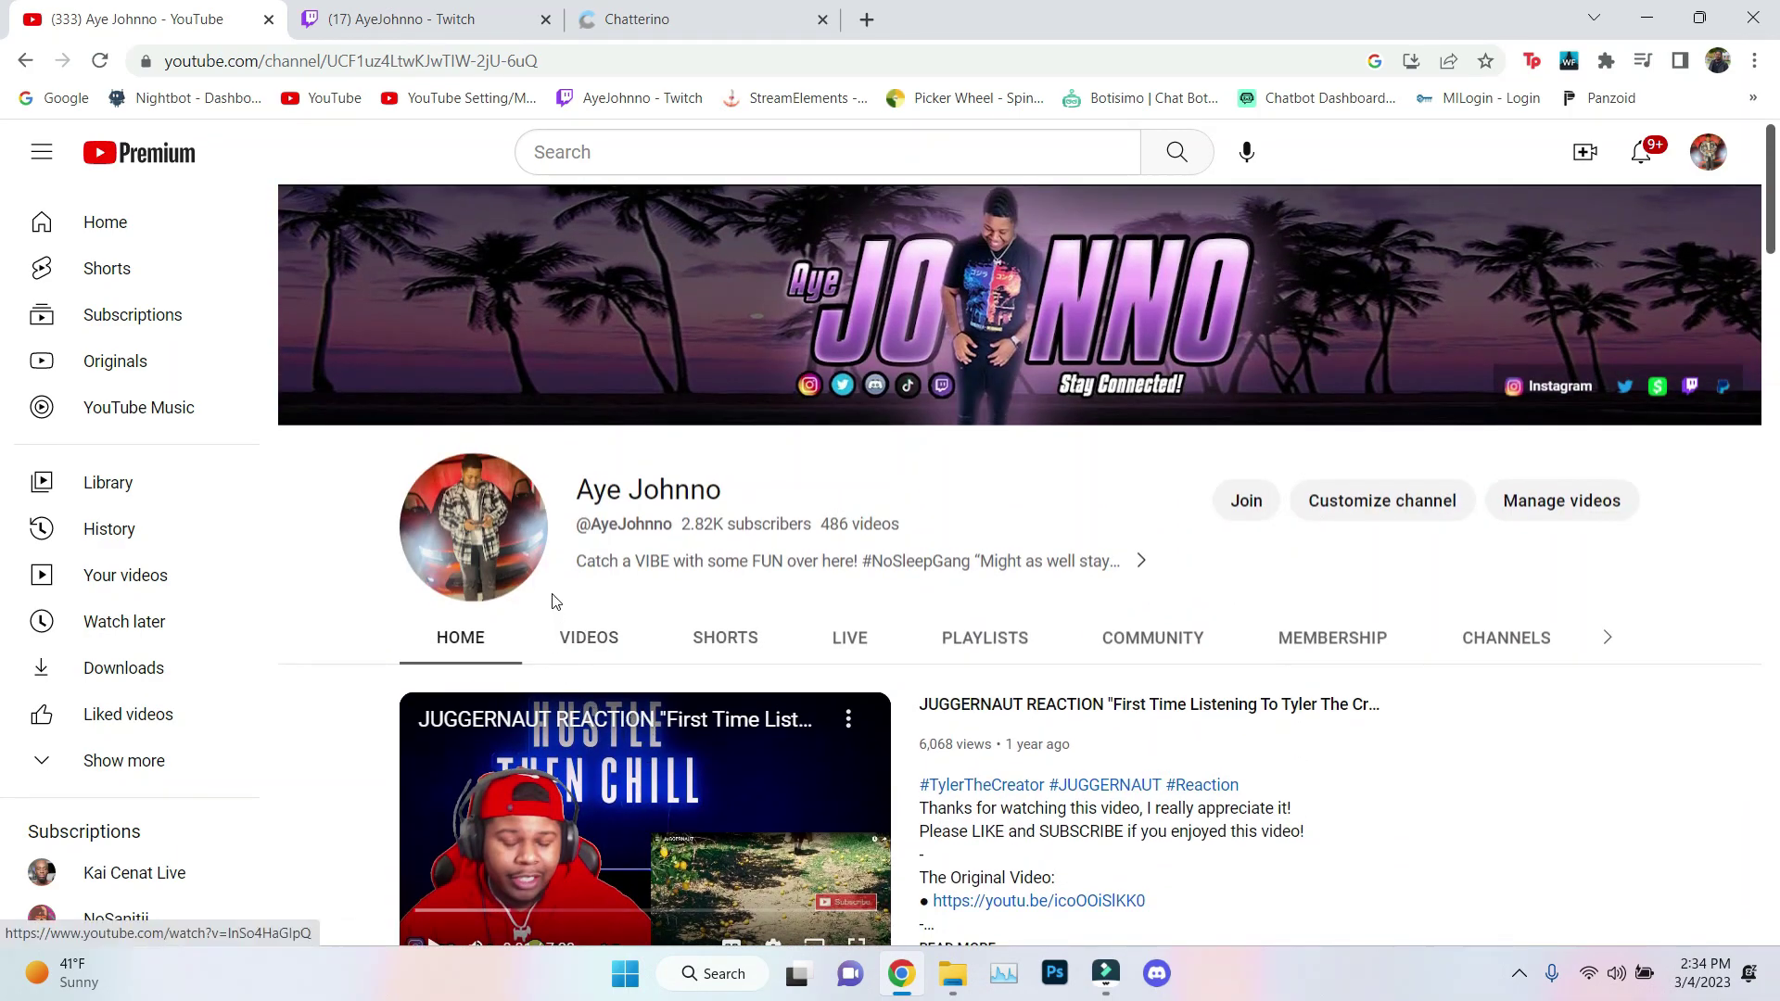
pyautogui.scroll(-5, 709, 726)
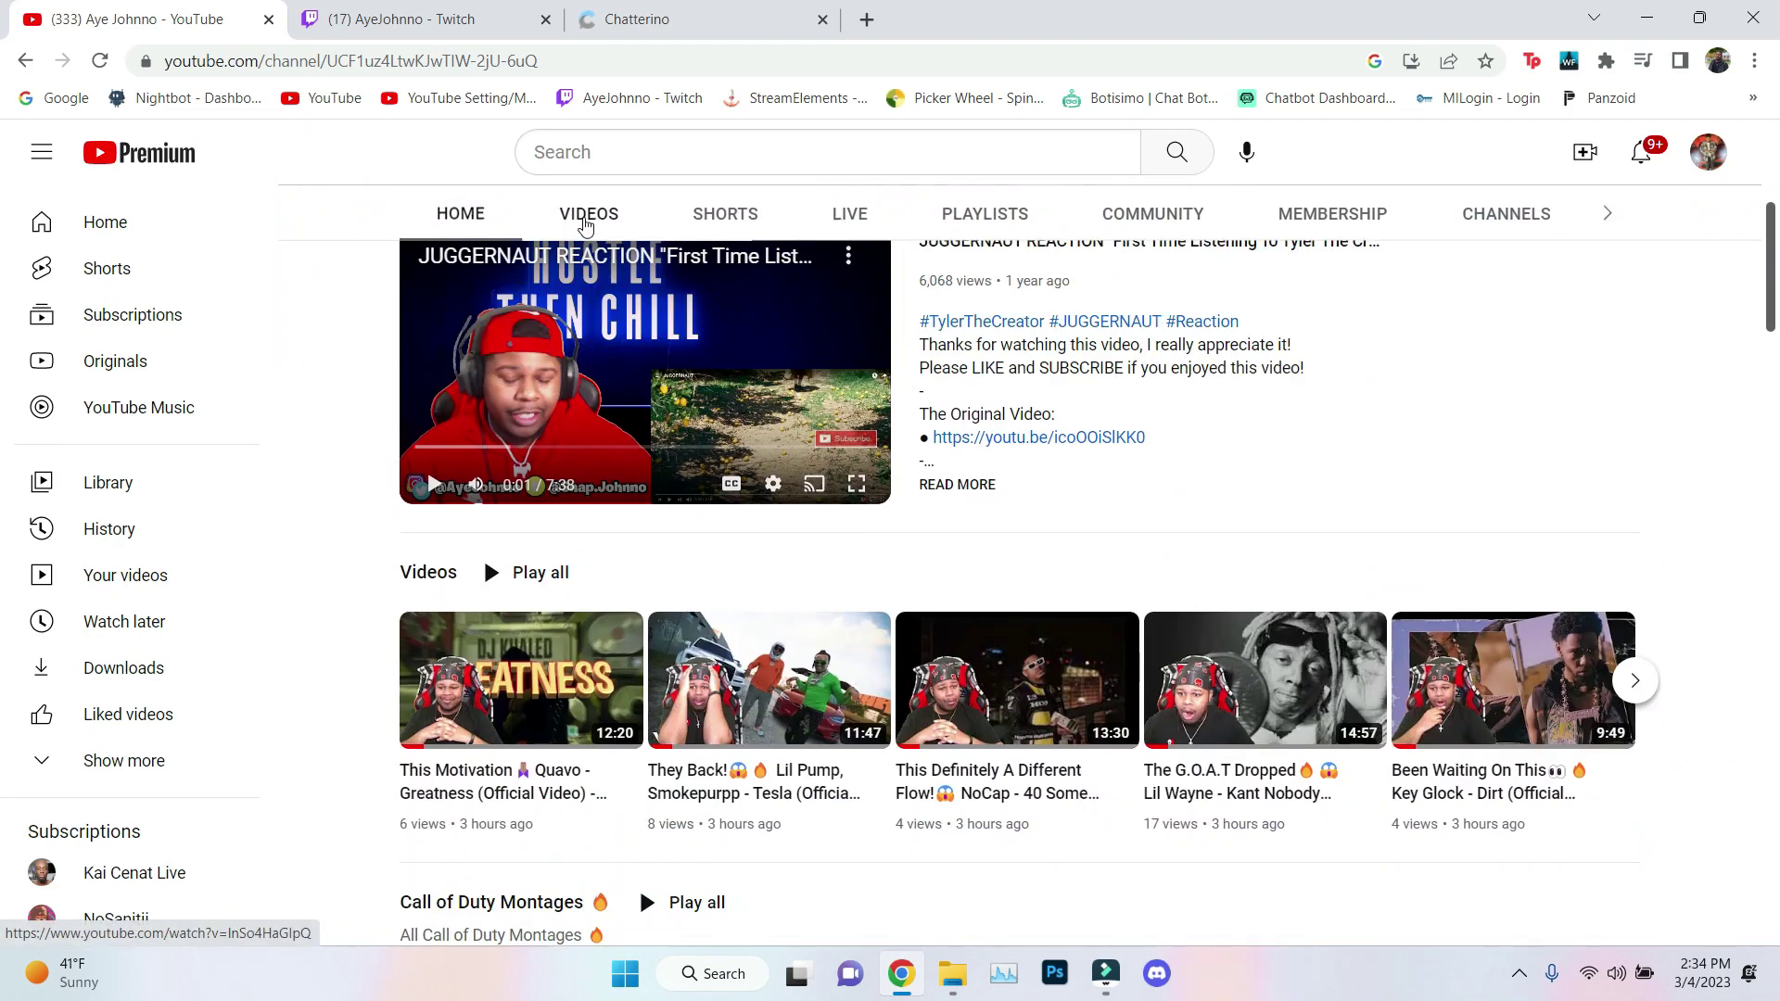
# Step: Browse the YouTube channel's uploaded videos, then minimize the browser window
pyautogui.click(584, 215)
pyautogui.scroll(-7, 793, 575)
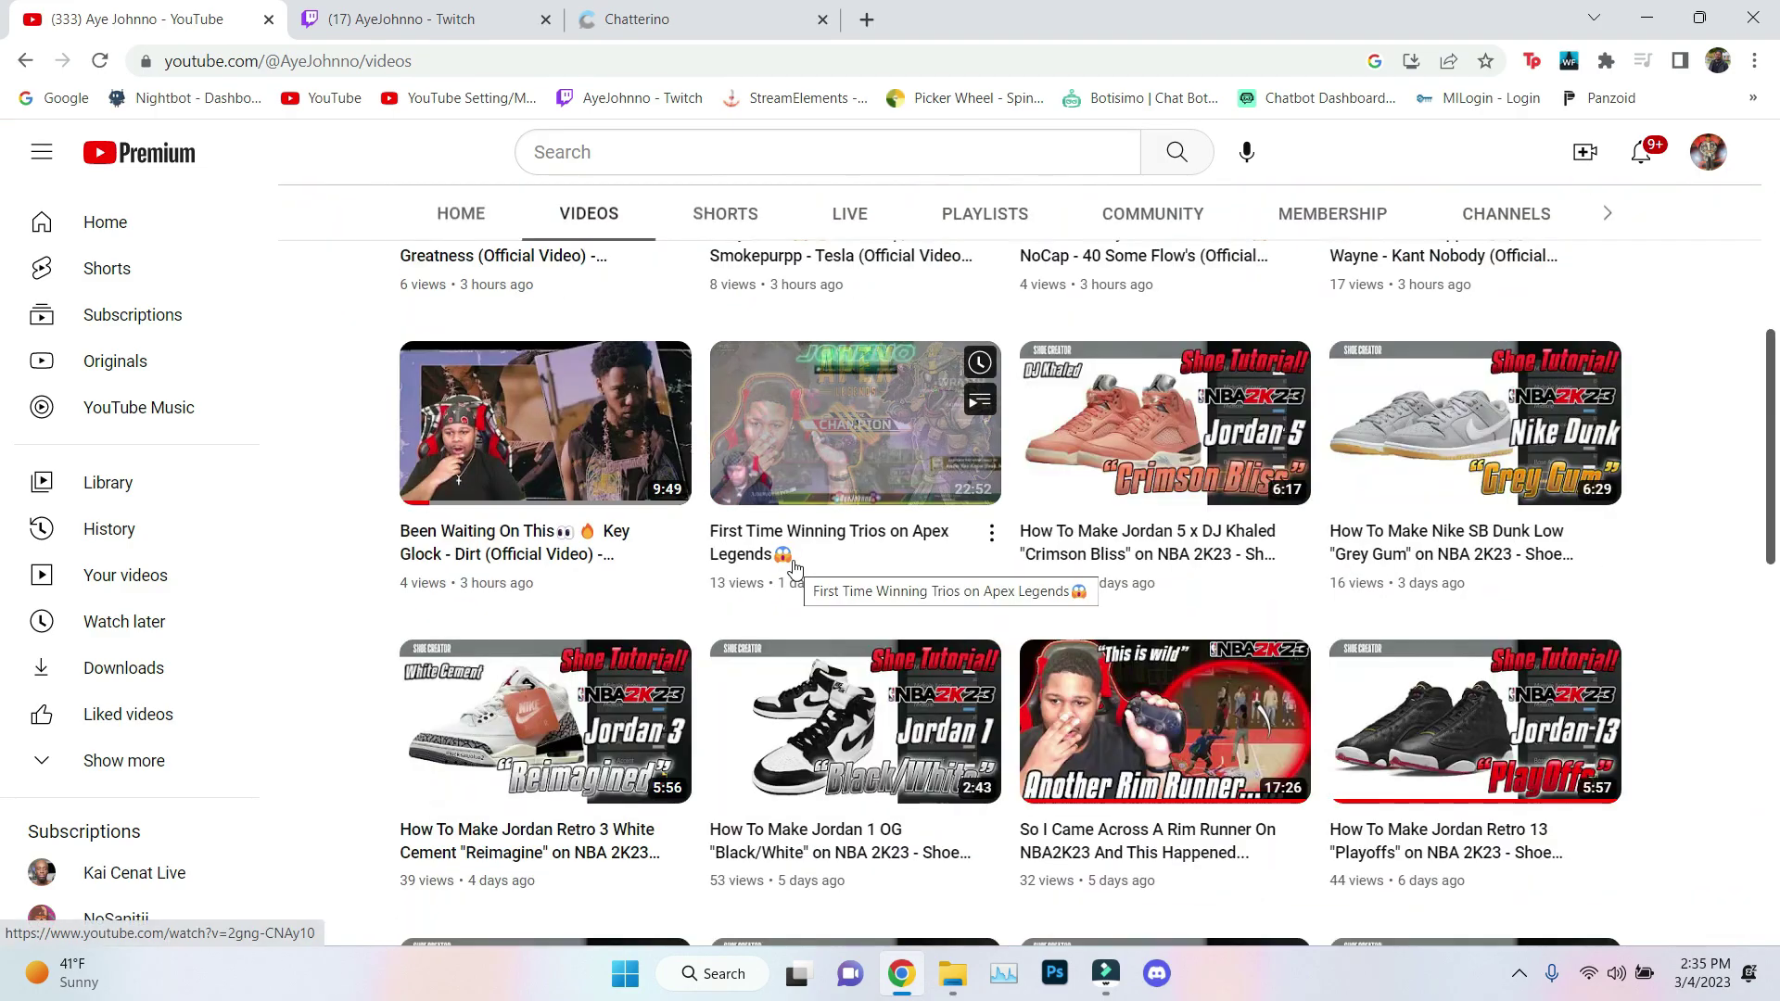
pyautogui.scroll(-12, 1210, 633)
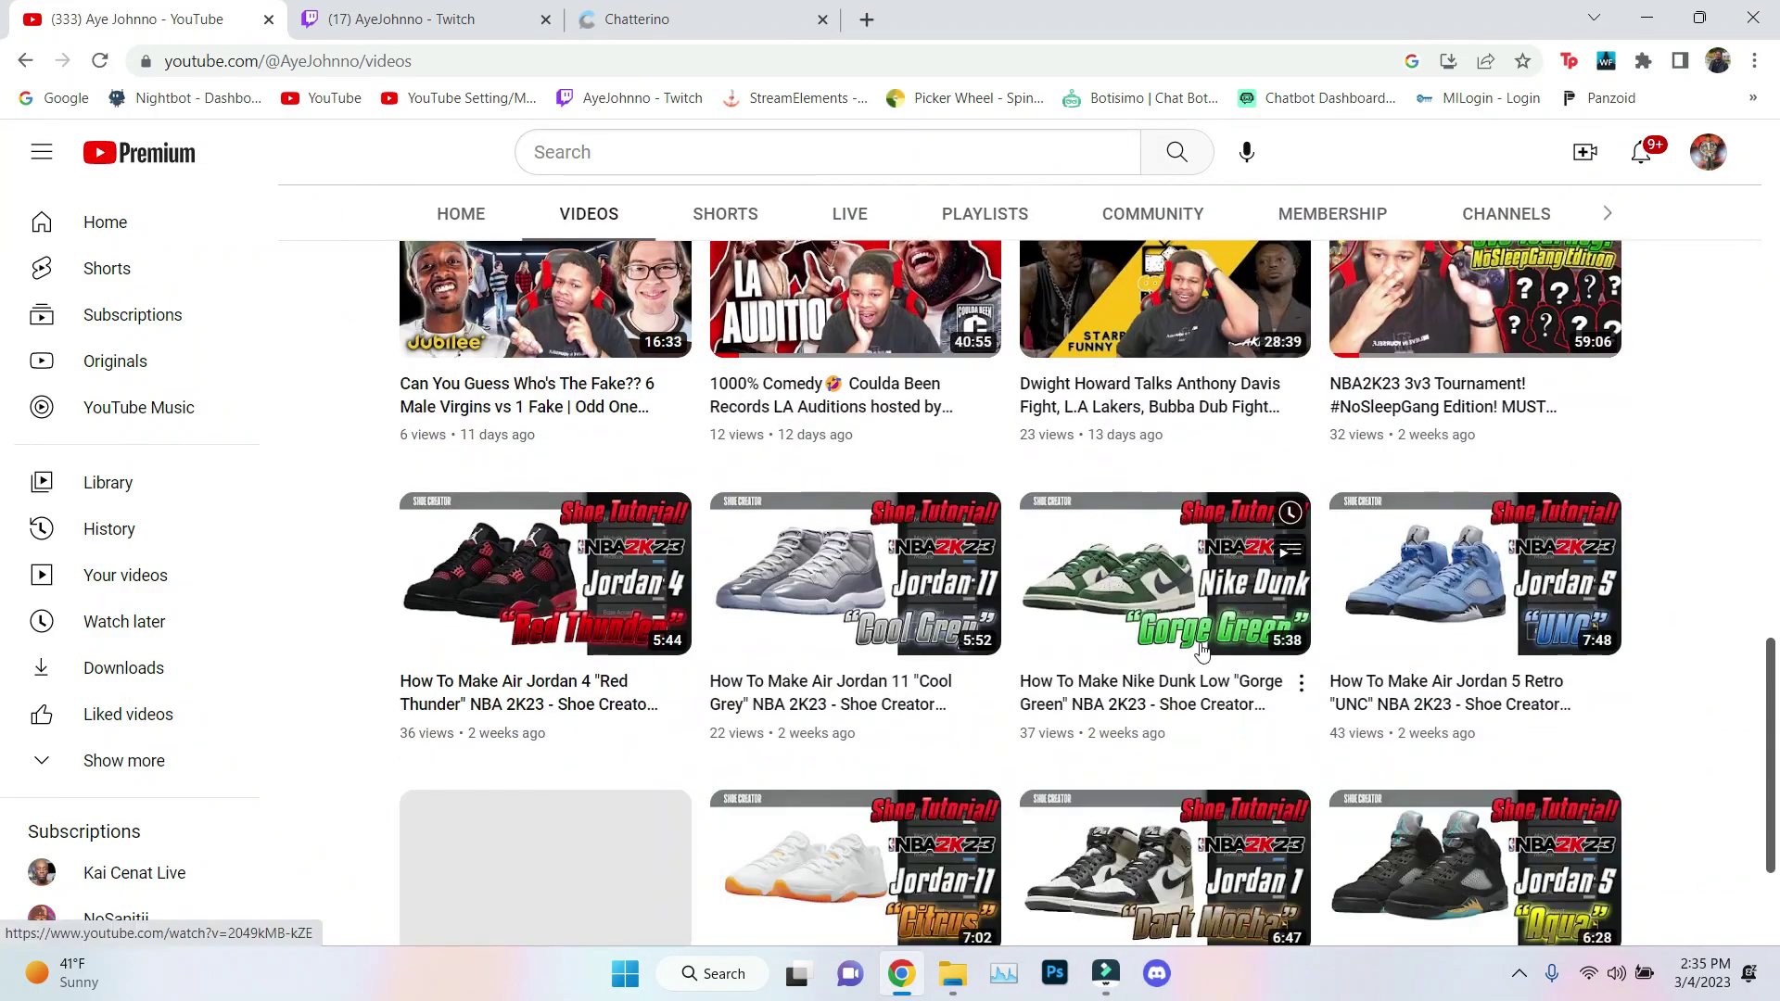
pyautogui.scroll(-2, 1200, 653)
pyautogui.scroll(18, 1197, 654)
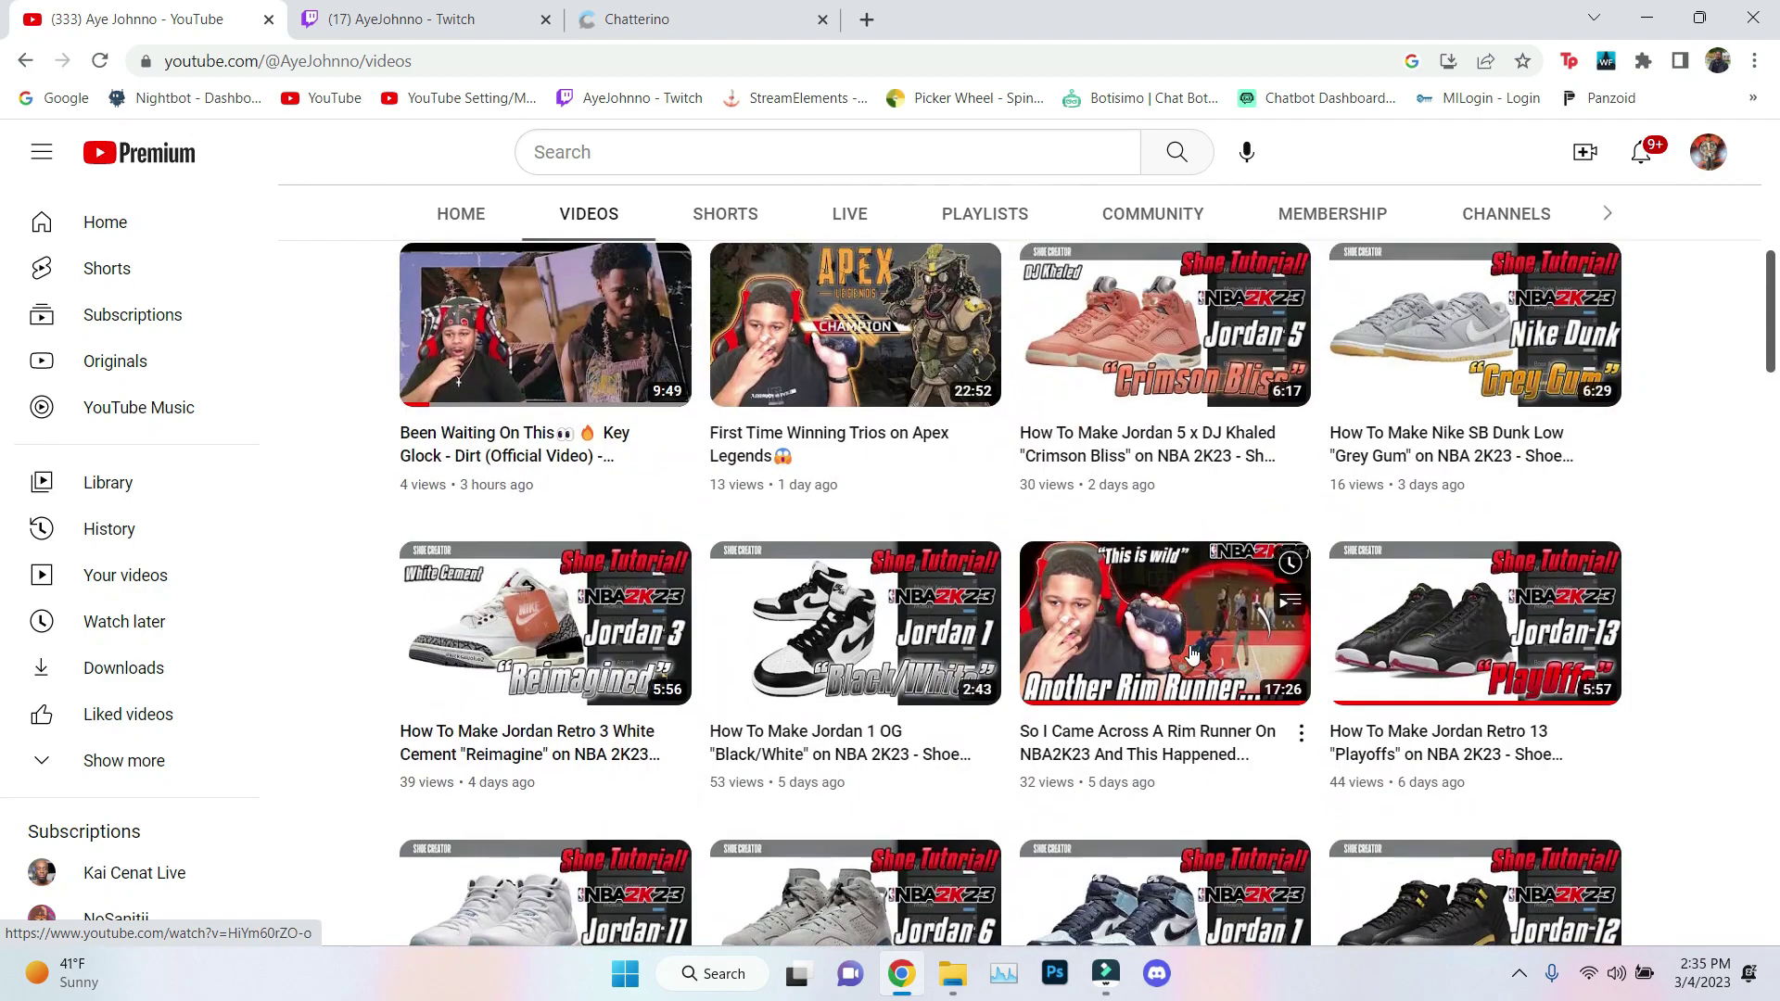
pyautogui.scroll(3, 1193, 654)
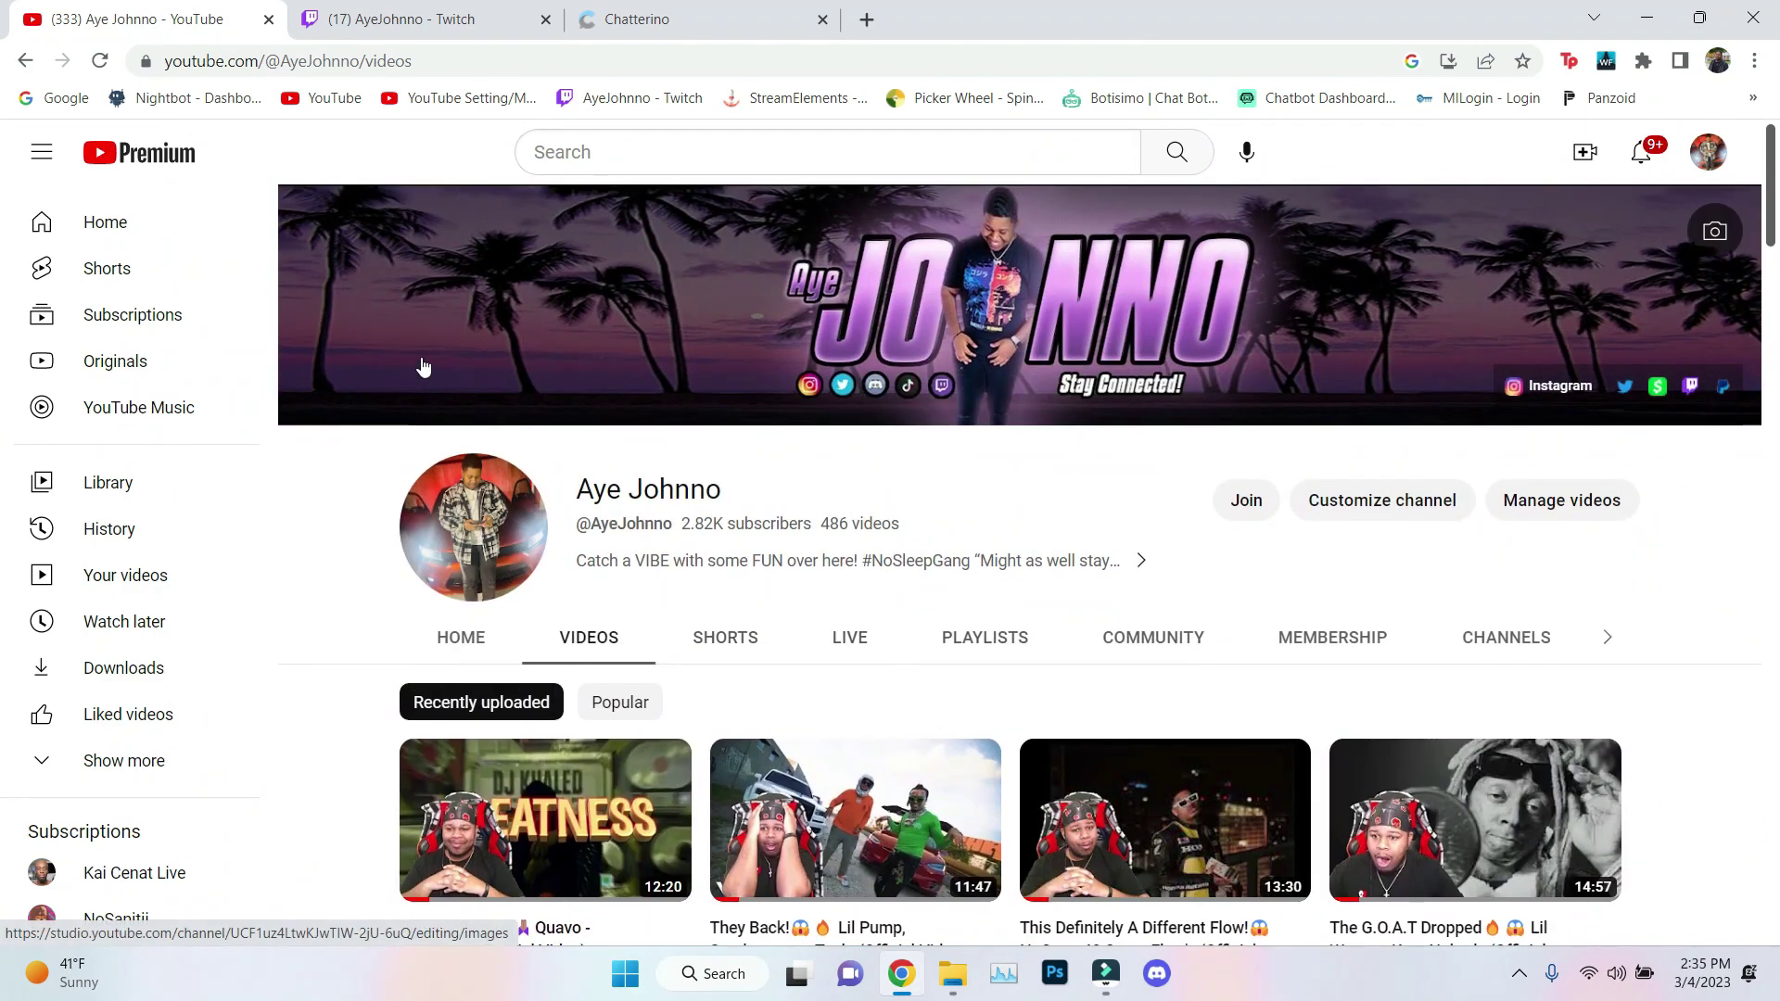
pyautogui.click(1645, 18)
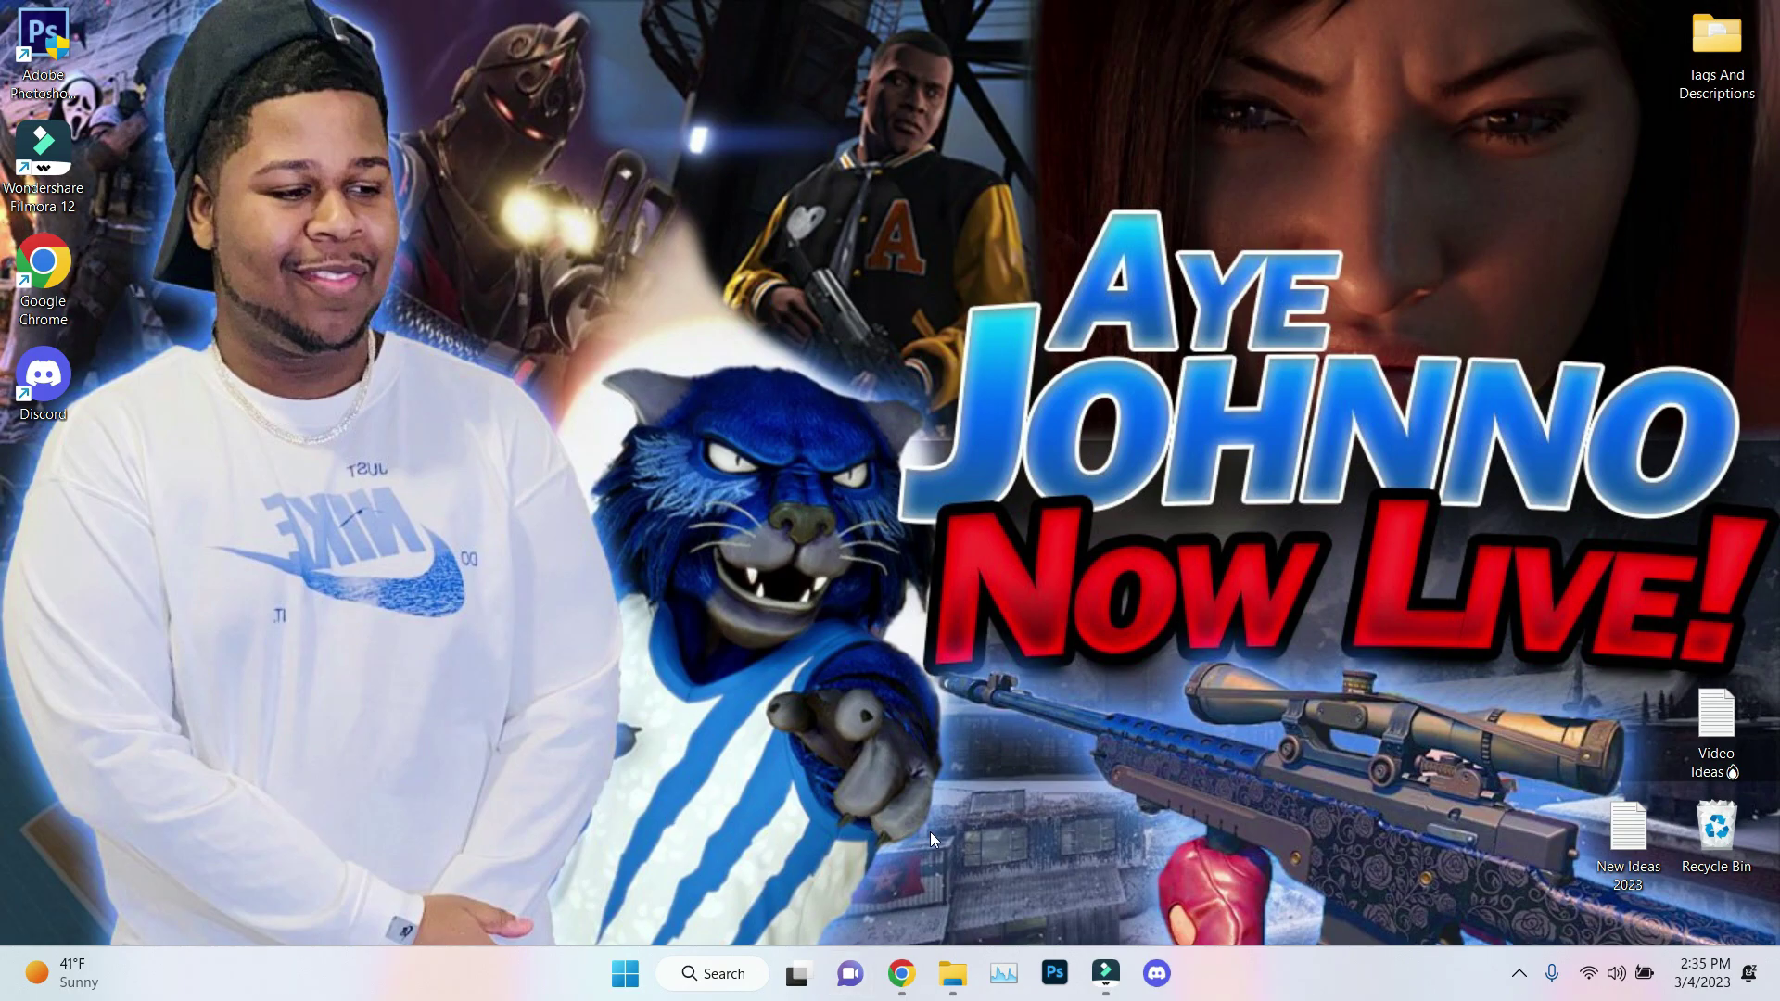
# Step: Return to Chrome, postpone the channel trailer suggestion on the Twitch channel, and look through its recent streams and streamed categories
pyautogui.click(902, 974)
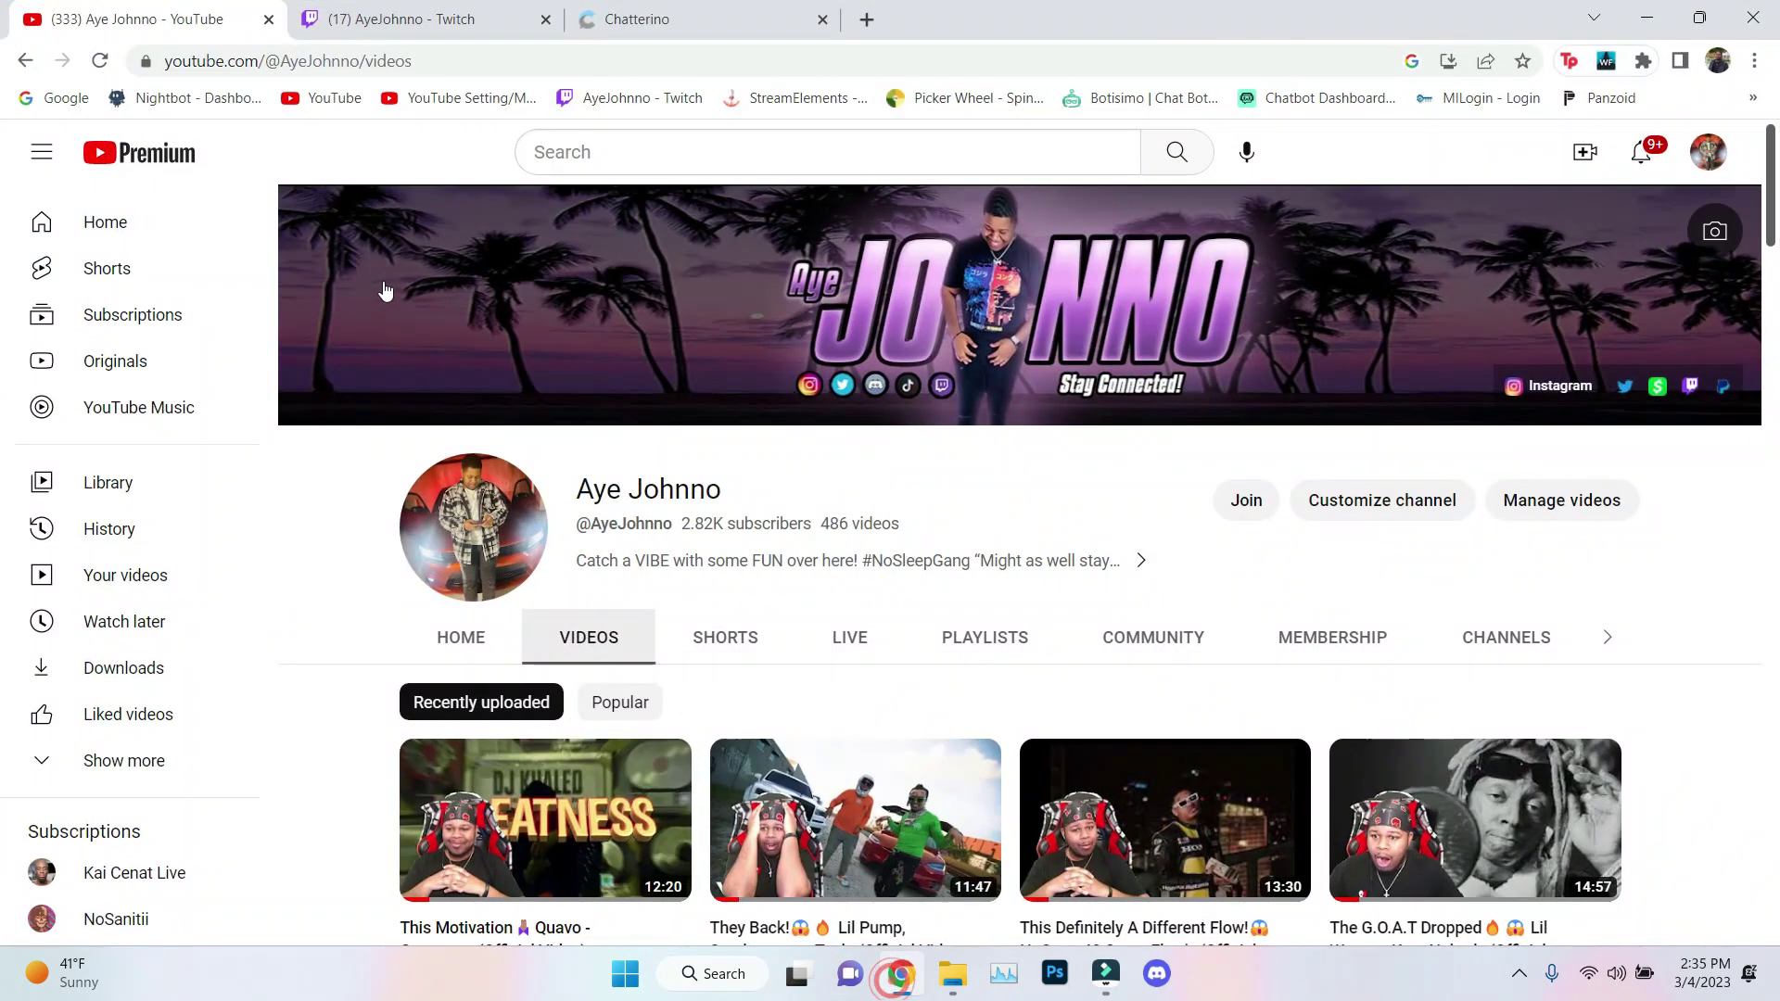
pyautogui.click(354, 28)
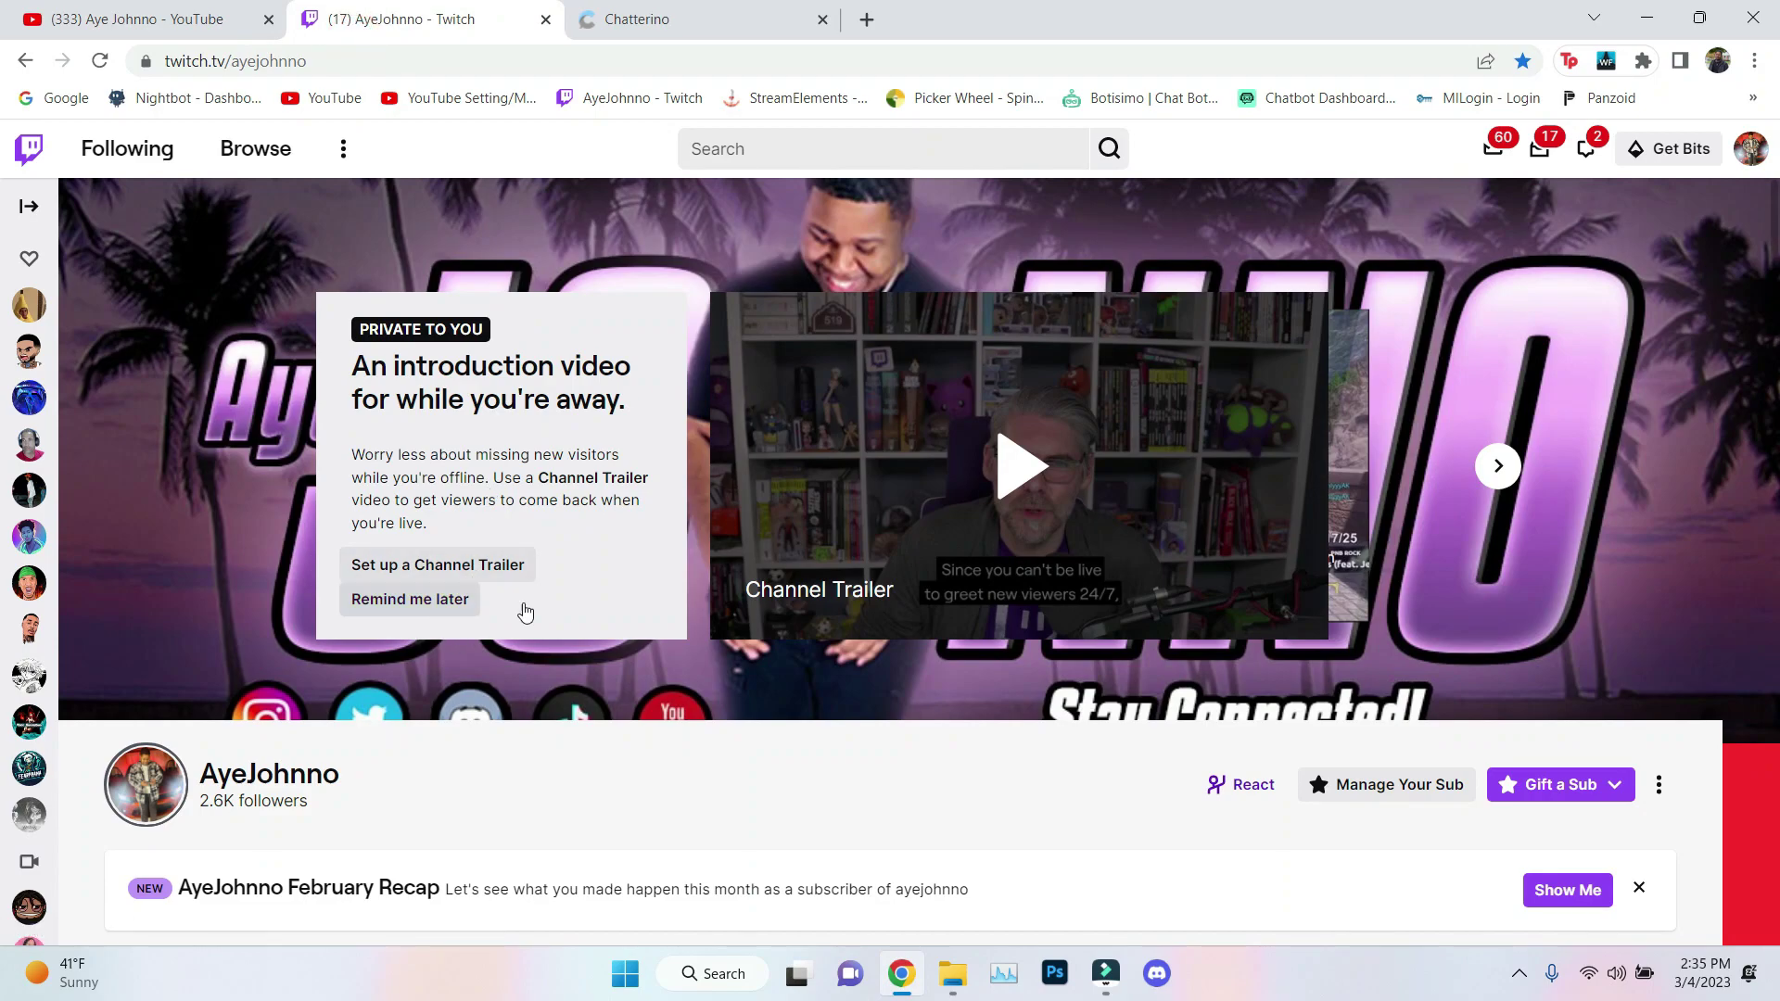
pyautogui.click(422, 600)
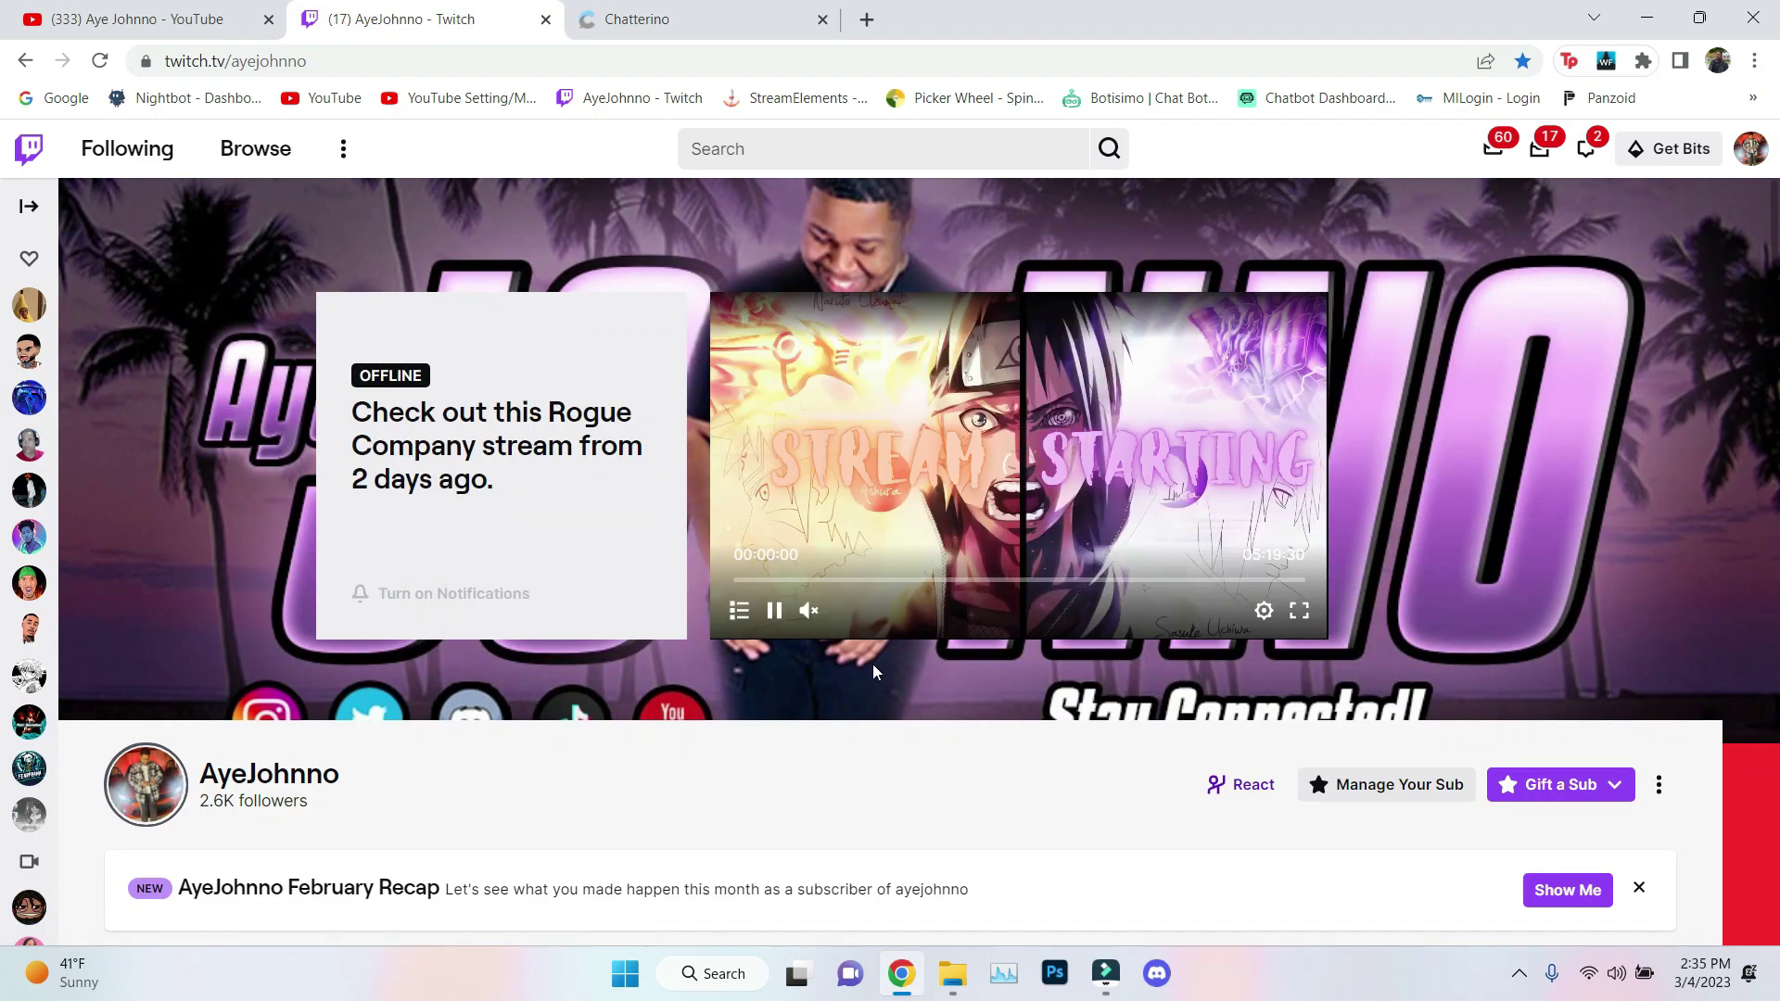
pyautogui.scroll(-6, 771, 628)
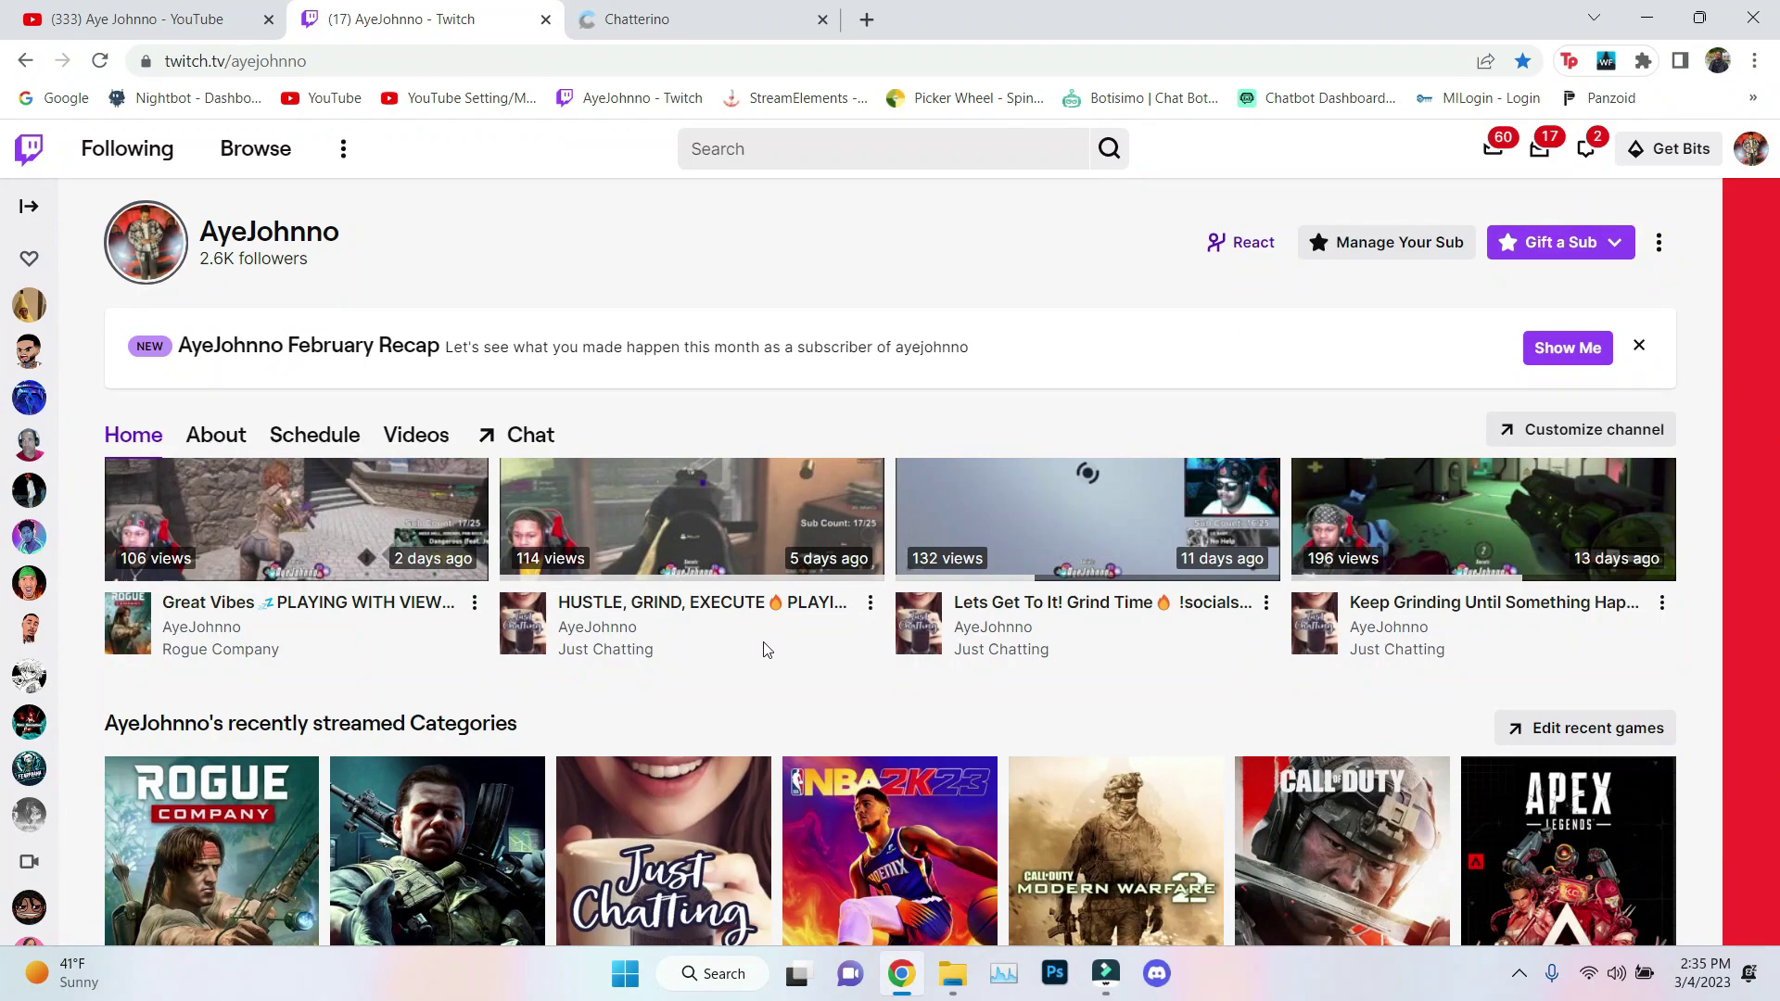
pyautogui.scroll(-5, 887, 687)
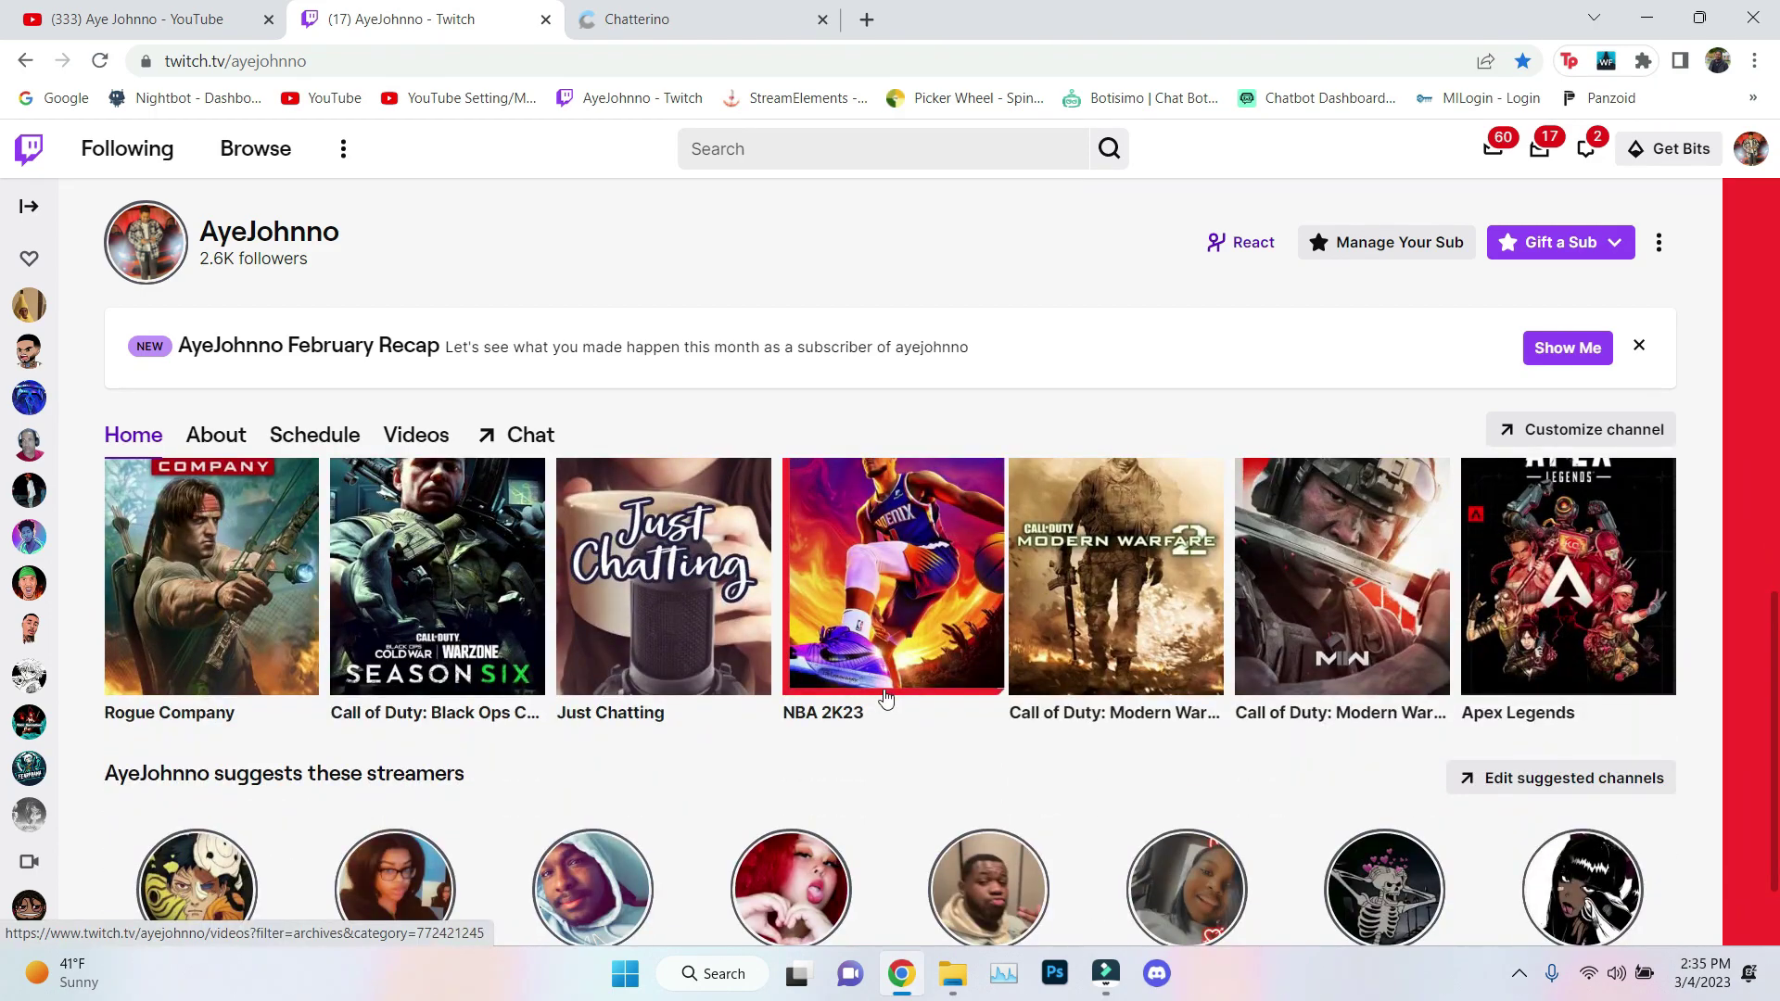
pyautogui.scroll(2, 904, 723)
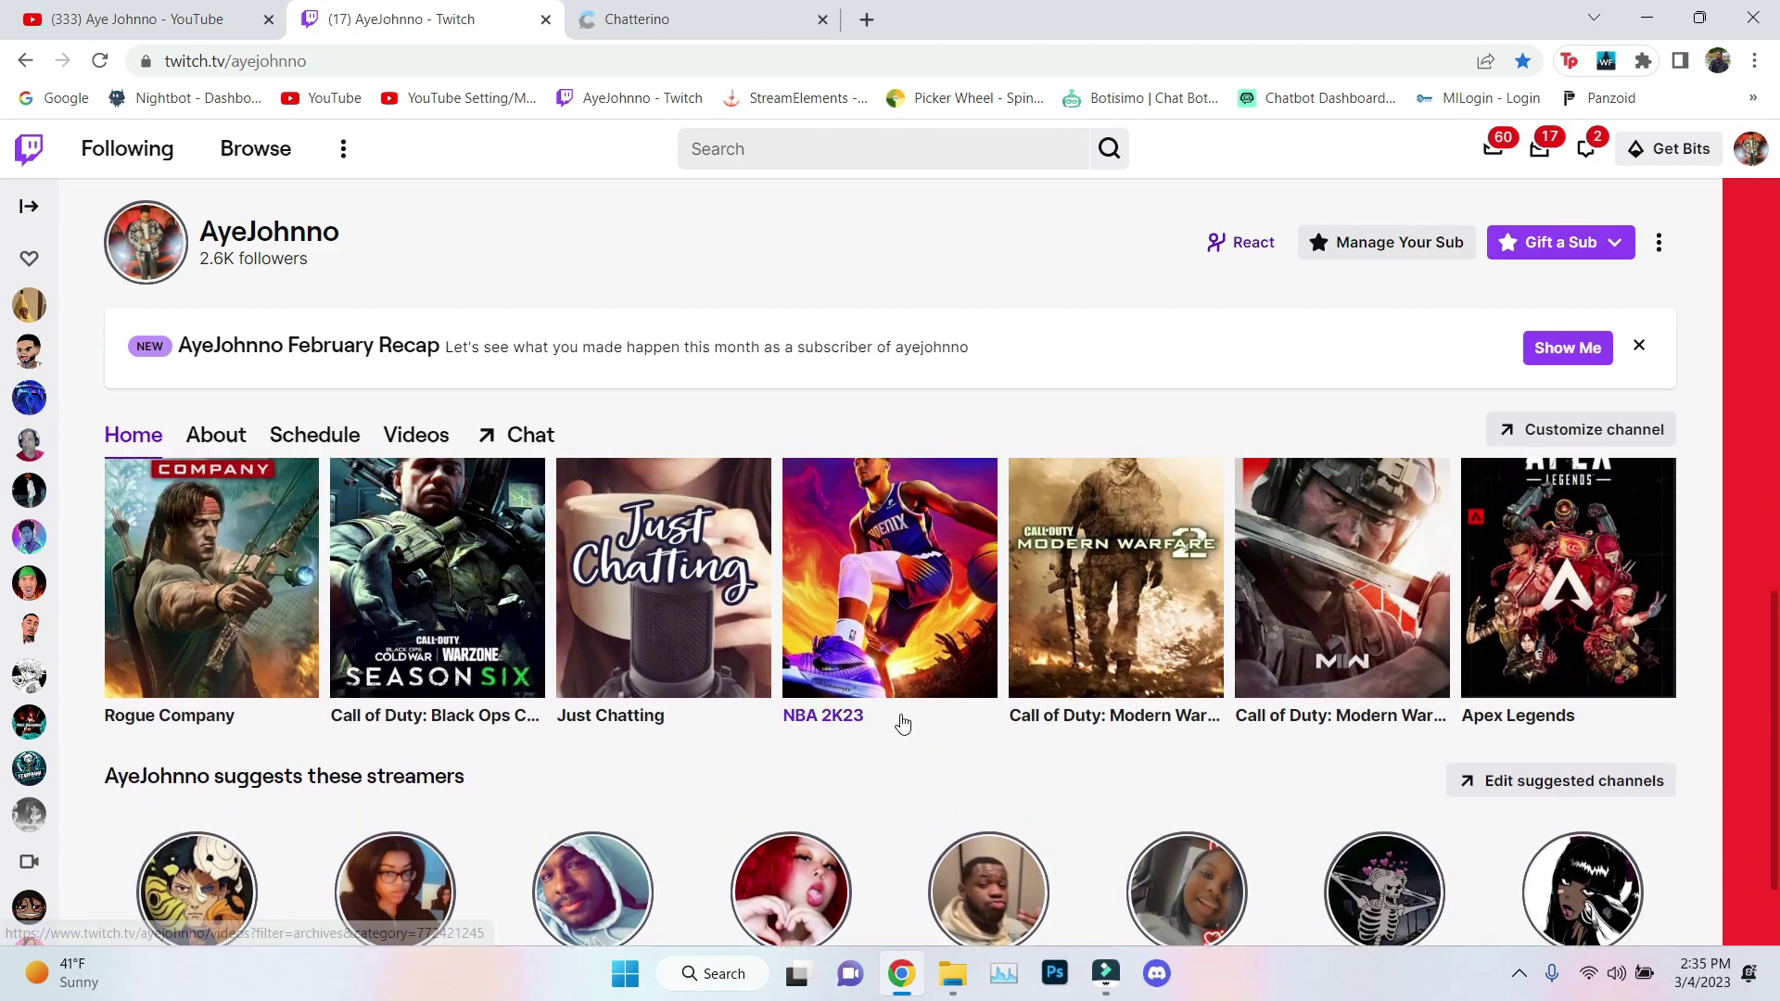
pyautogui.scroll(5, 904, 722)
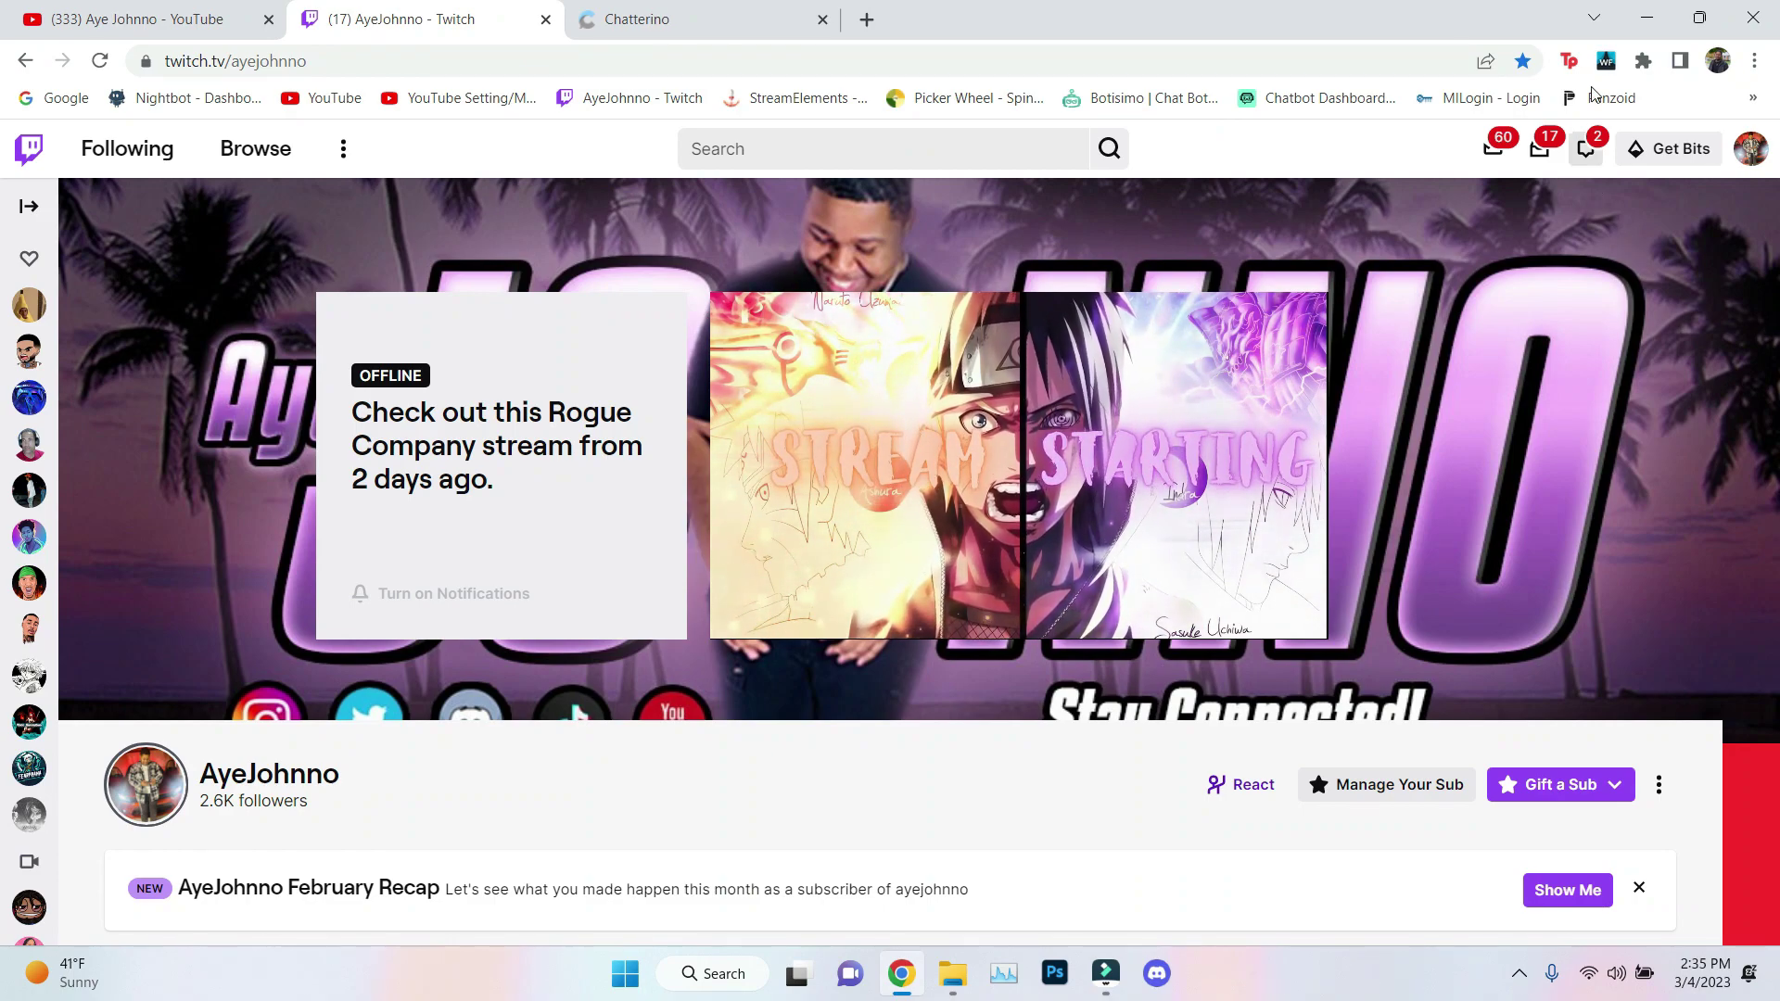
pyautogui.click(1638, 17)
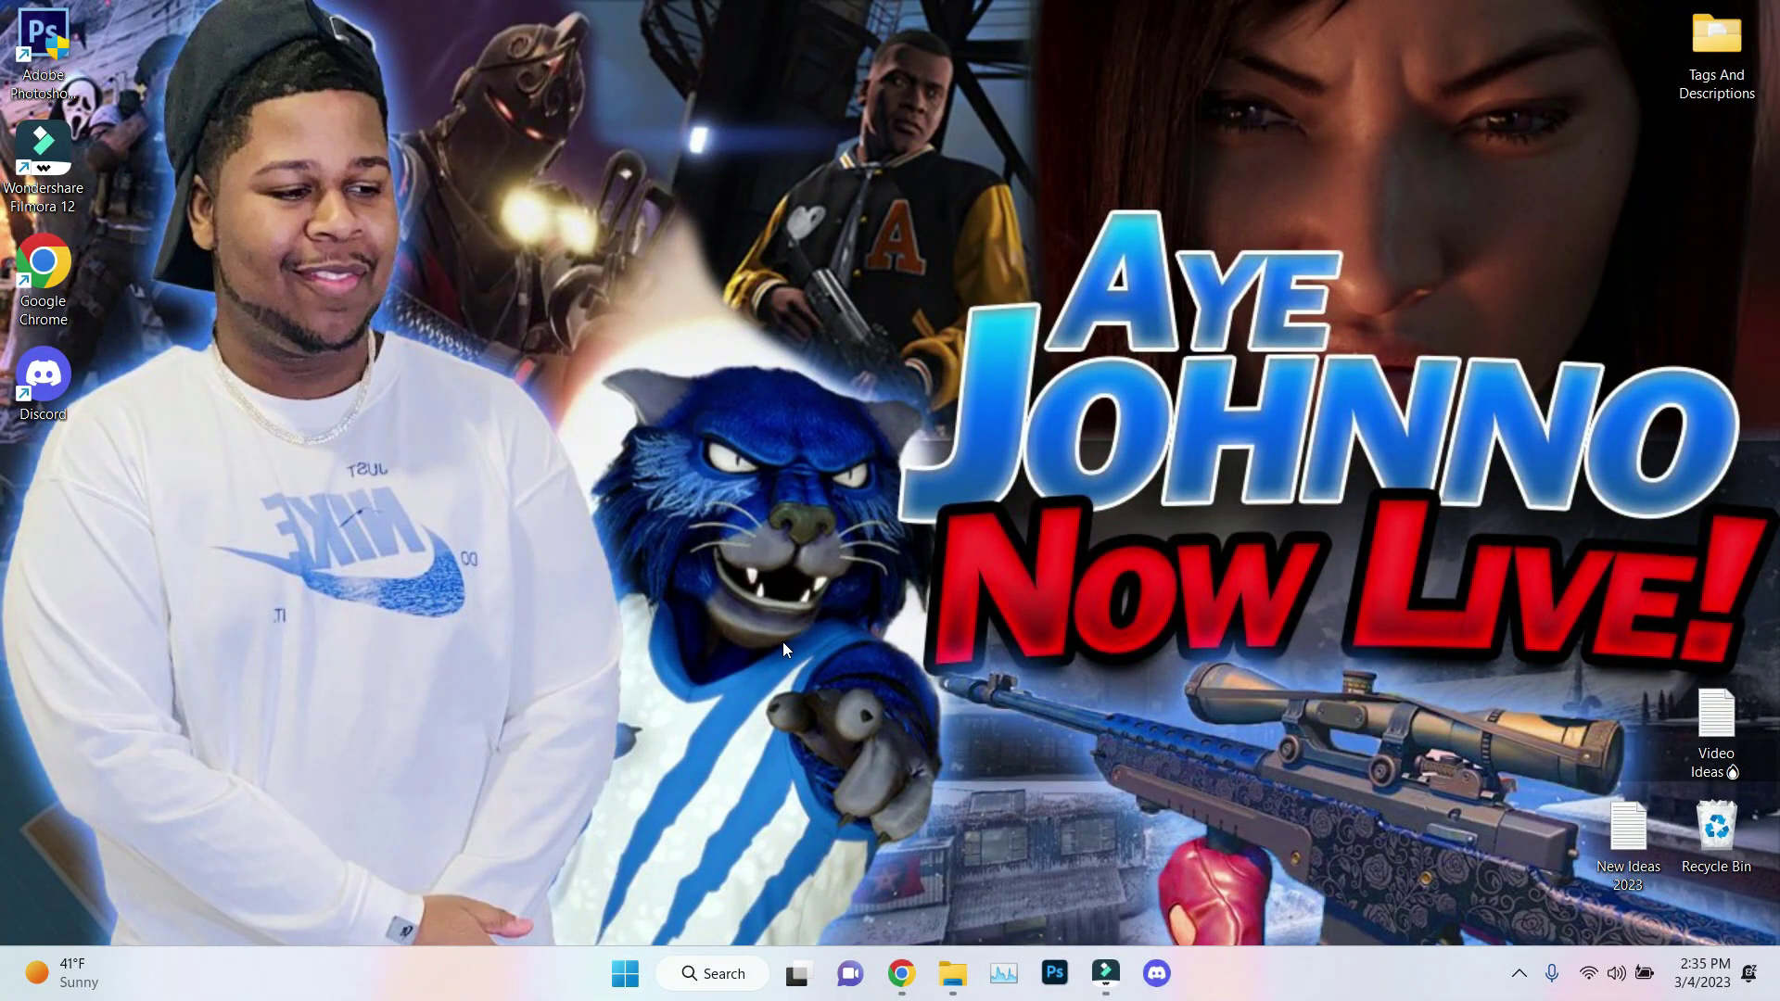
# Step: Download Chatterino 2.4.1 for Windows 64-Bit from chatterino.com in Chrome and run Chatterino Installer.exe
pyautogui.click(901, 974)
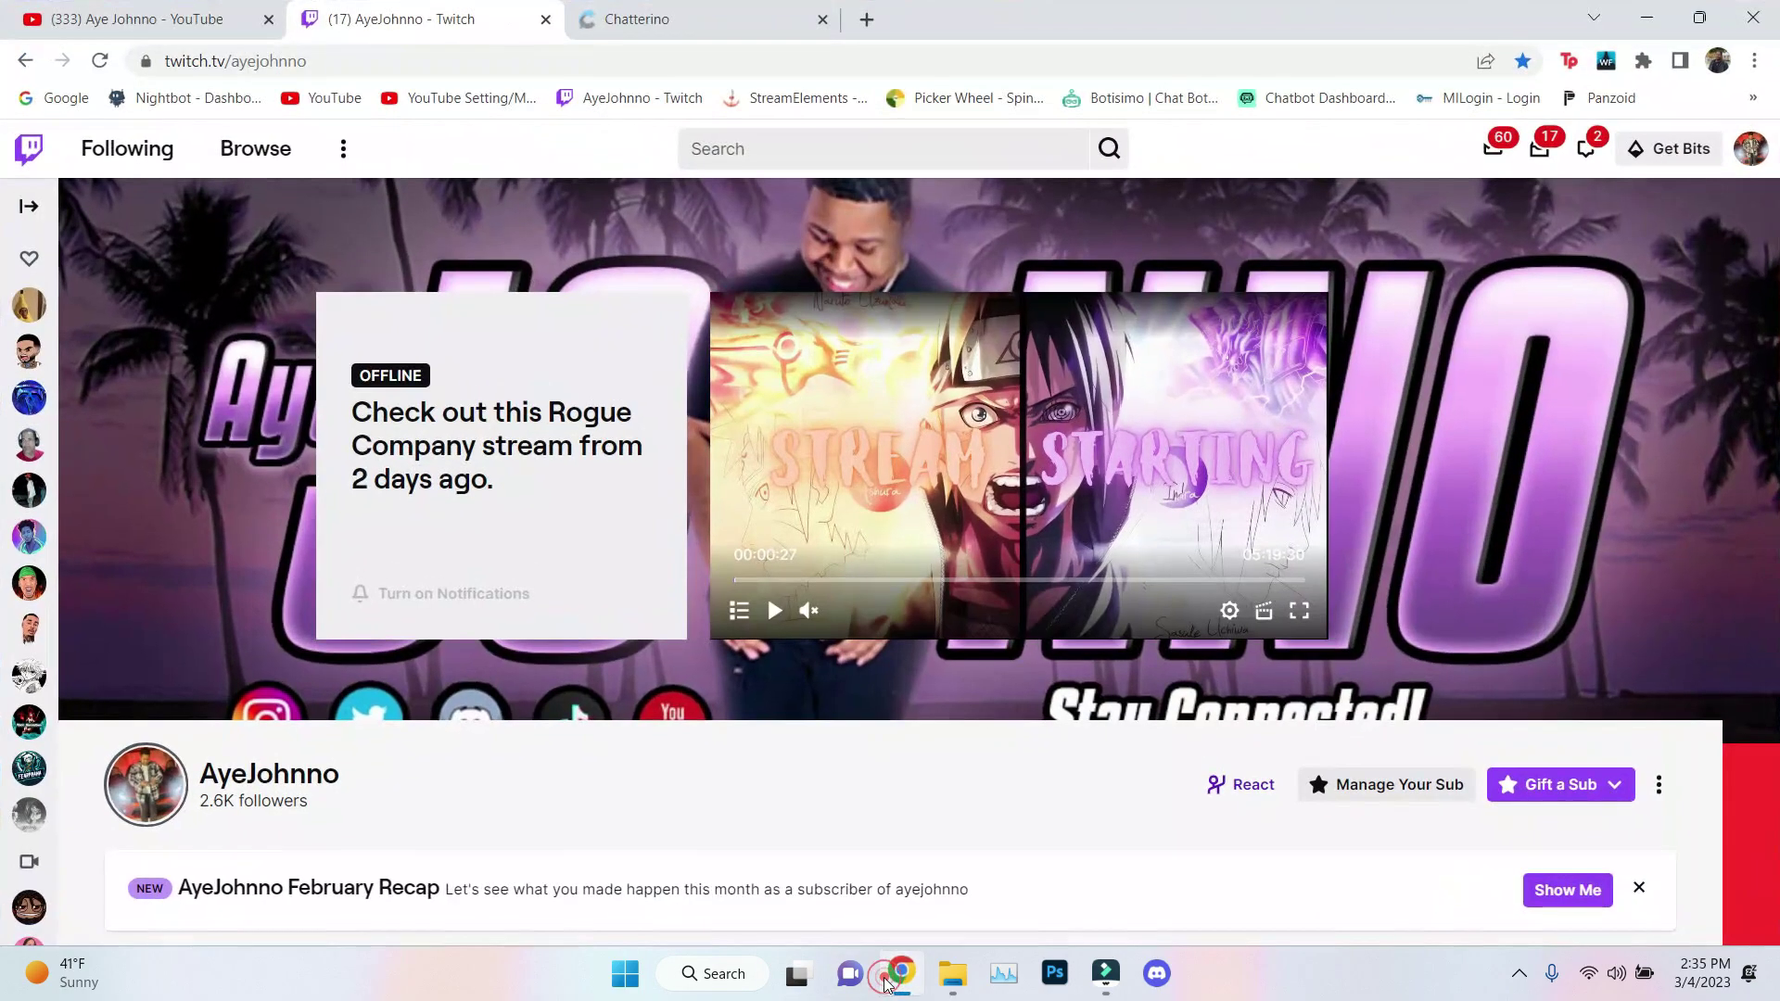
pyautogui.click(660, 23)
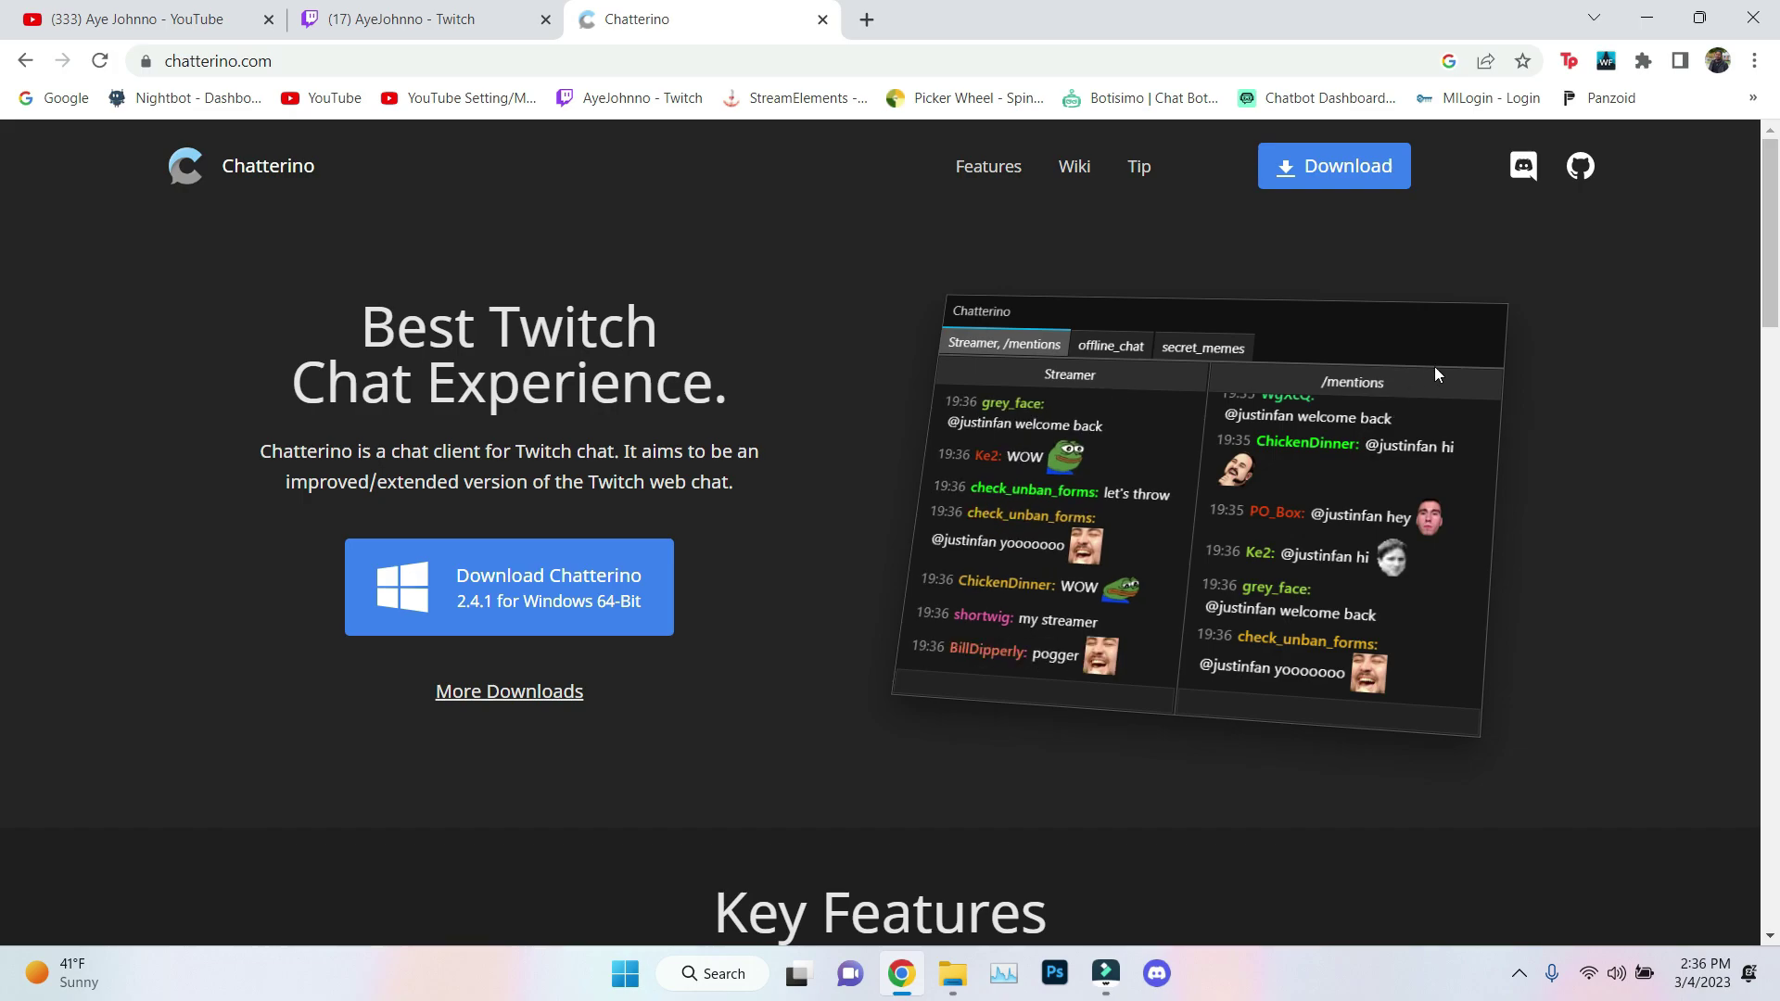
pyautogui.click(519, 587)
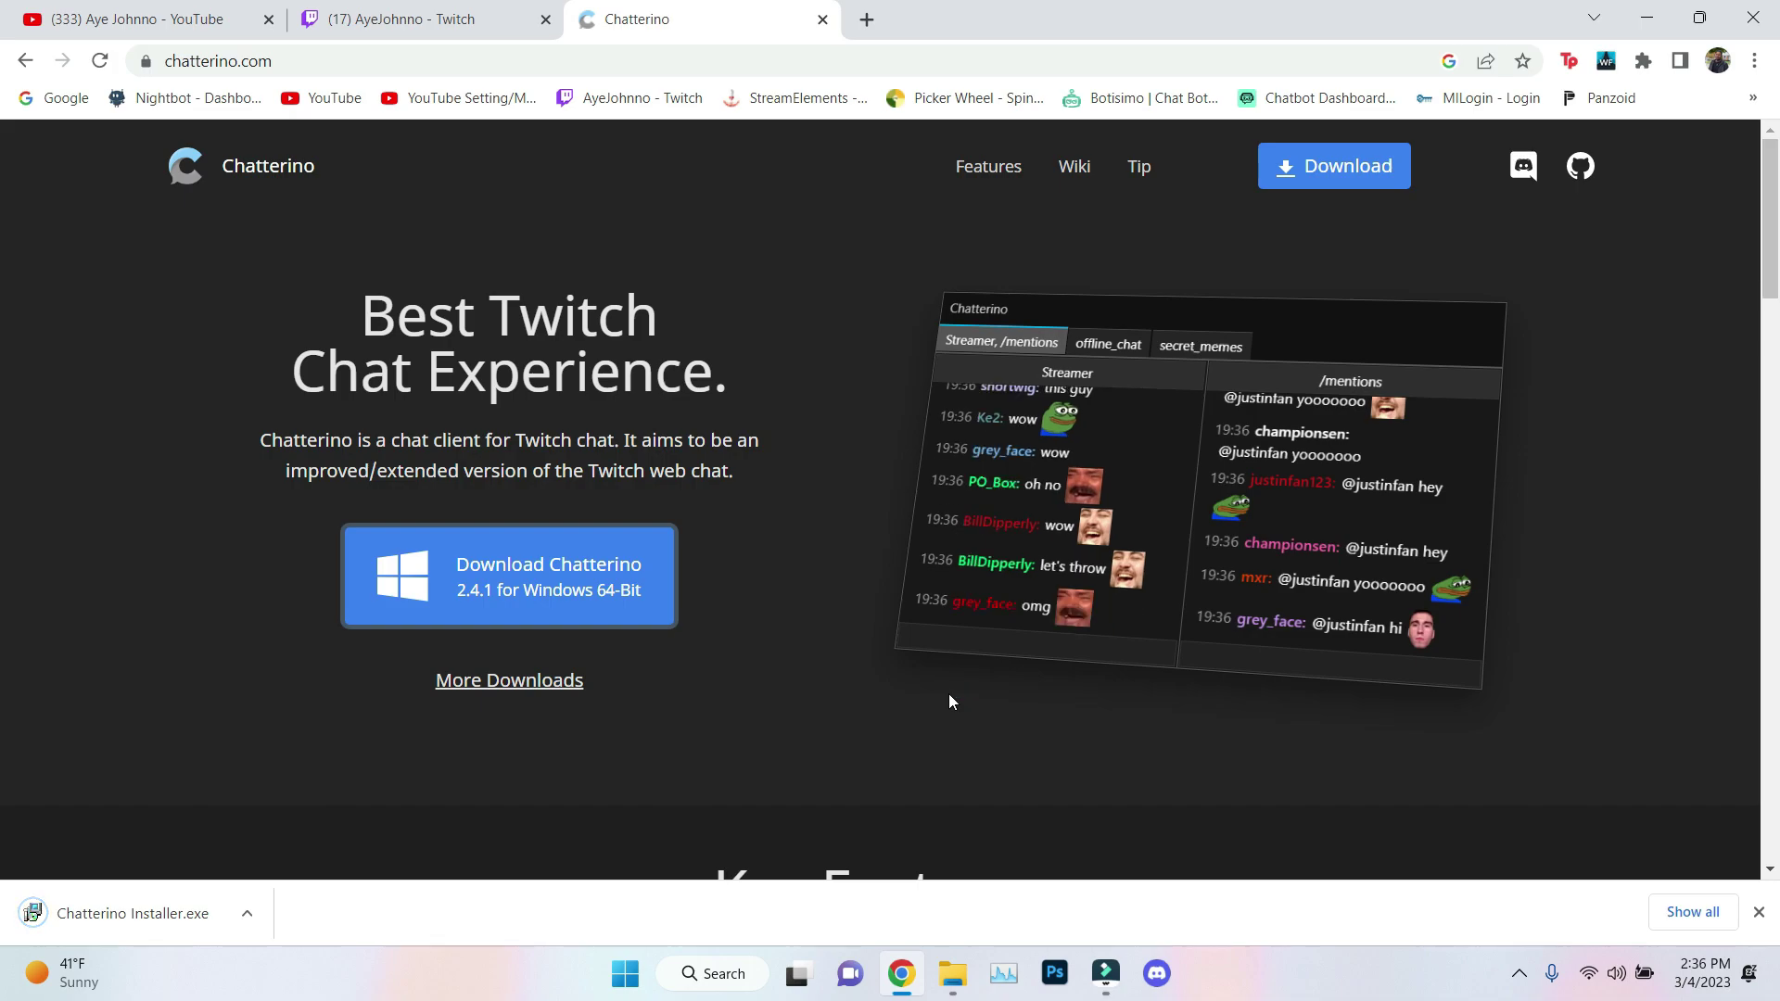
pyautogui.click(245, 915)
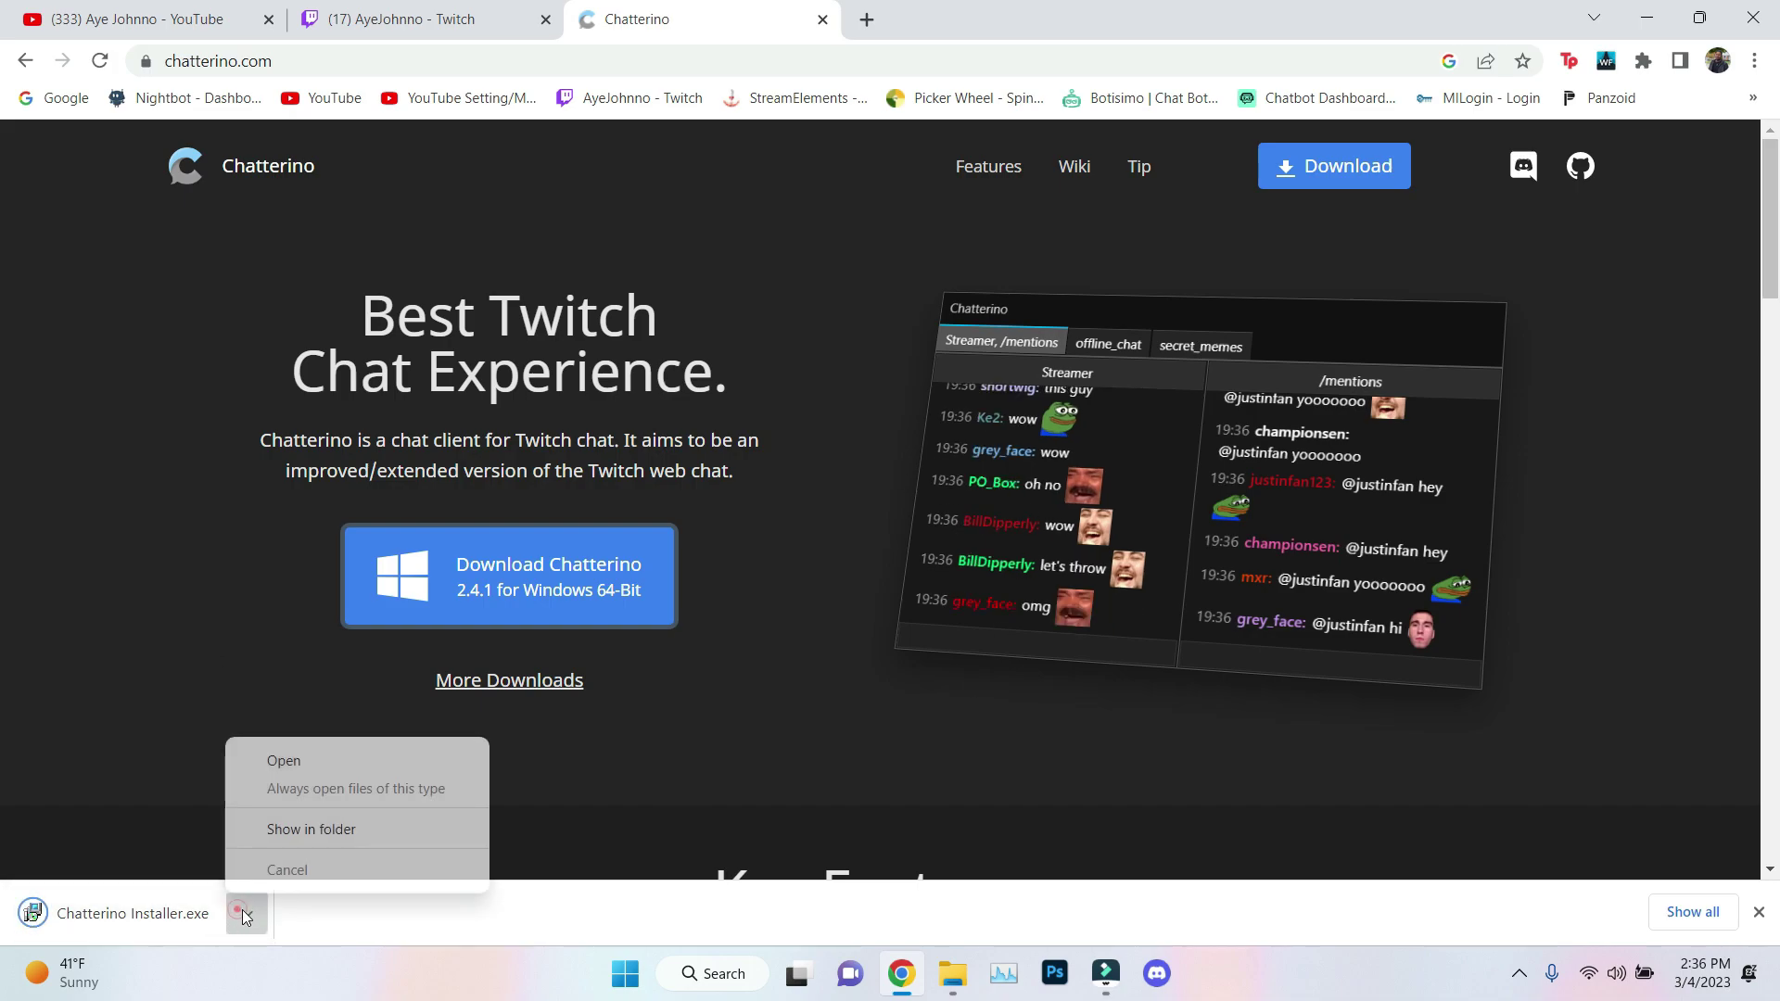
pyautogui.click(298, 758)
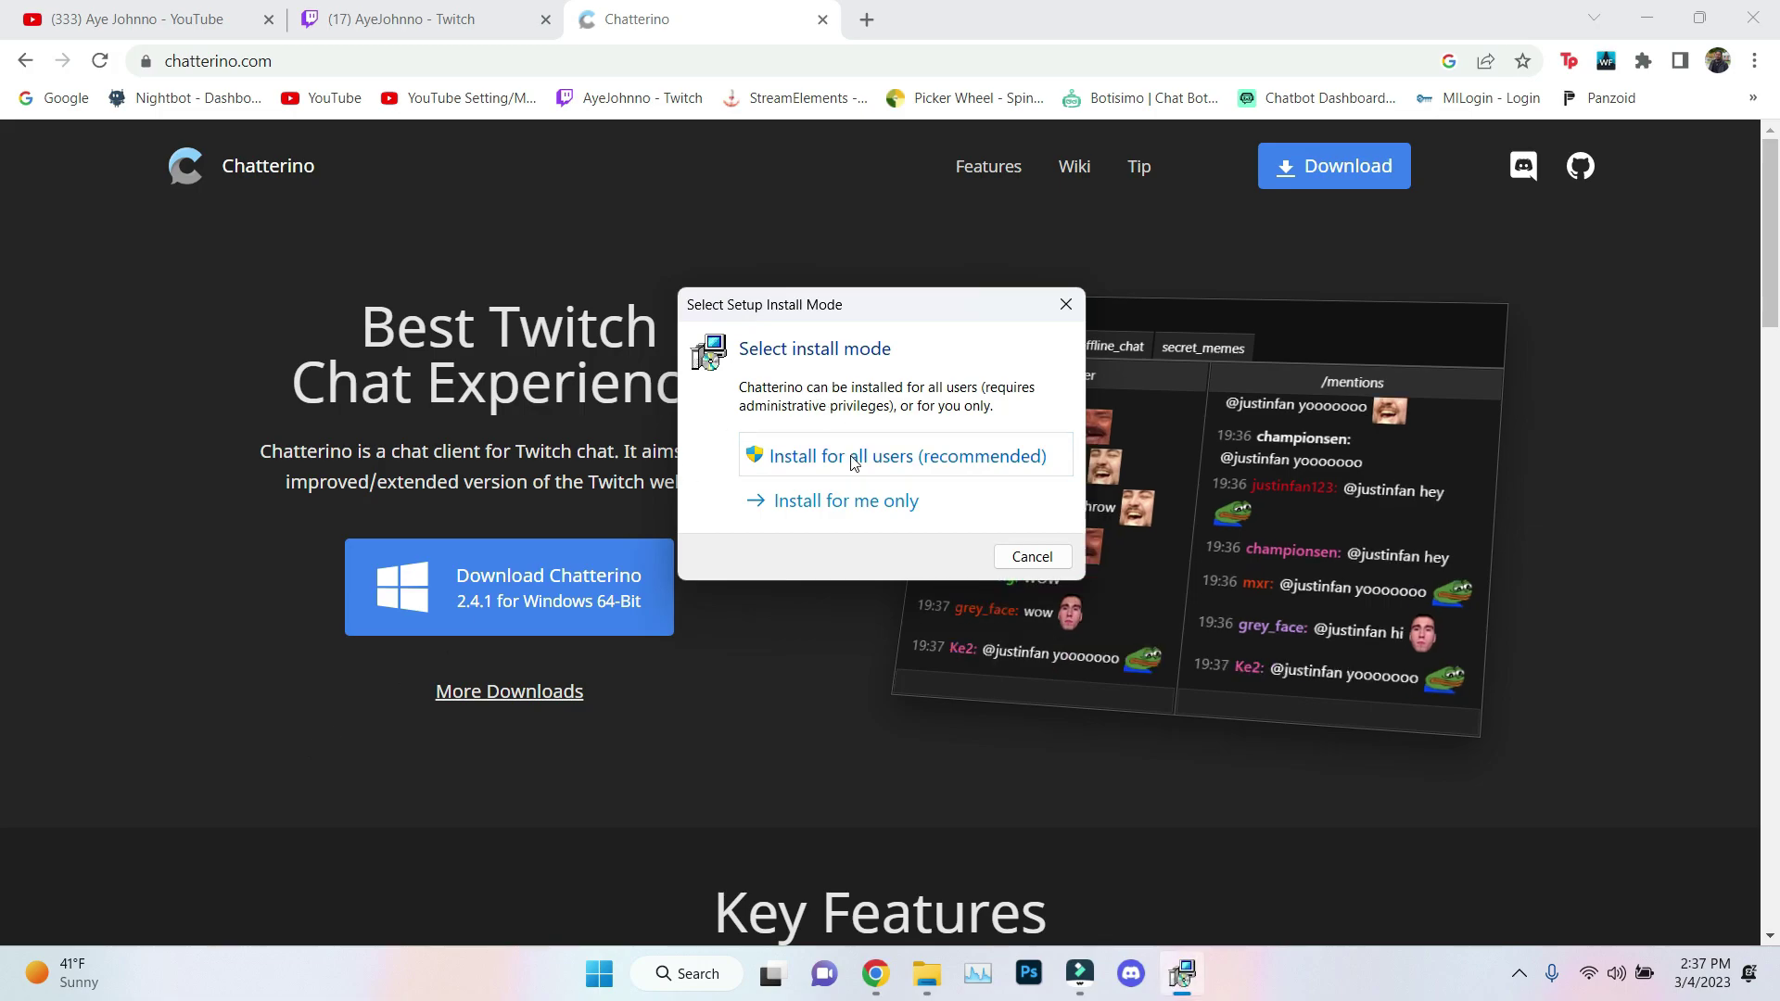
# Step: Install Chatterino for all users into the existing C:\Program Files\Chatterino folder, with the Visual C++ Redistributable and a desktop shortcut
pyautogui.click(853, 459)
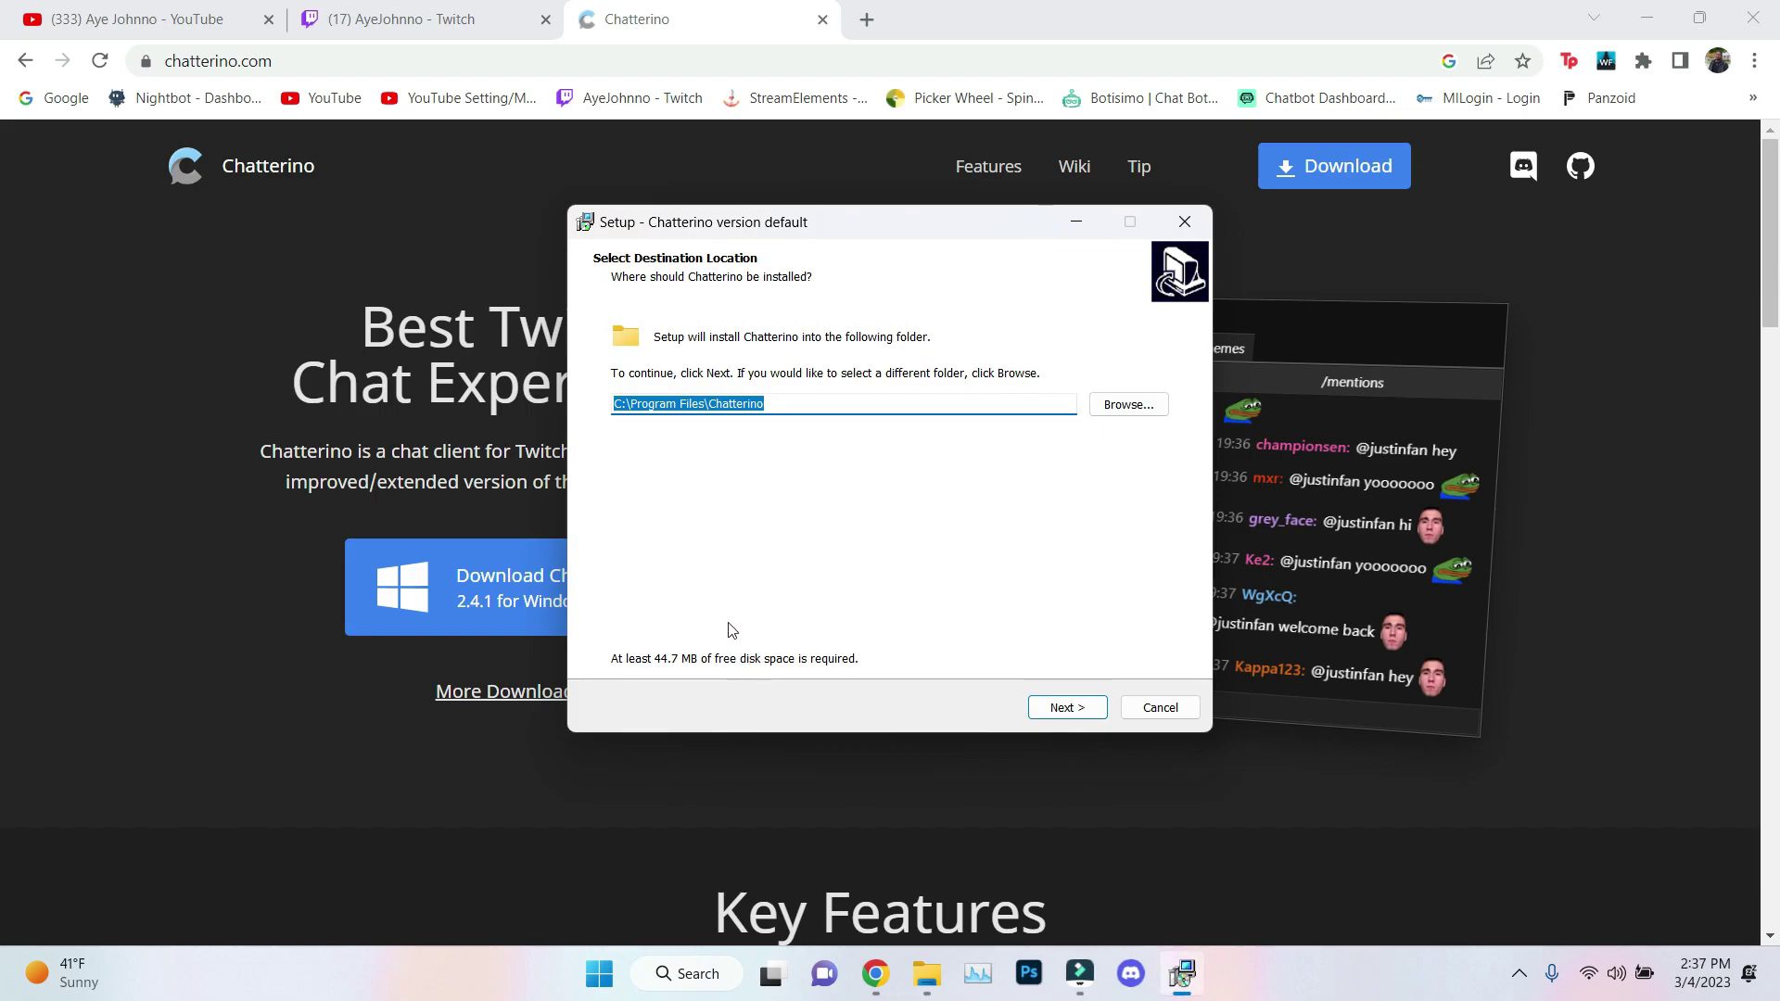
pyautogui.click(1054, 711)
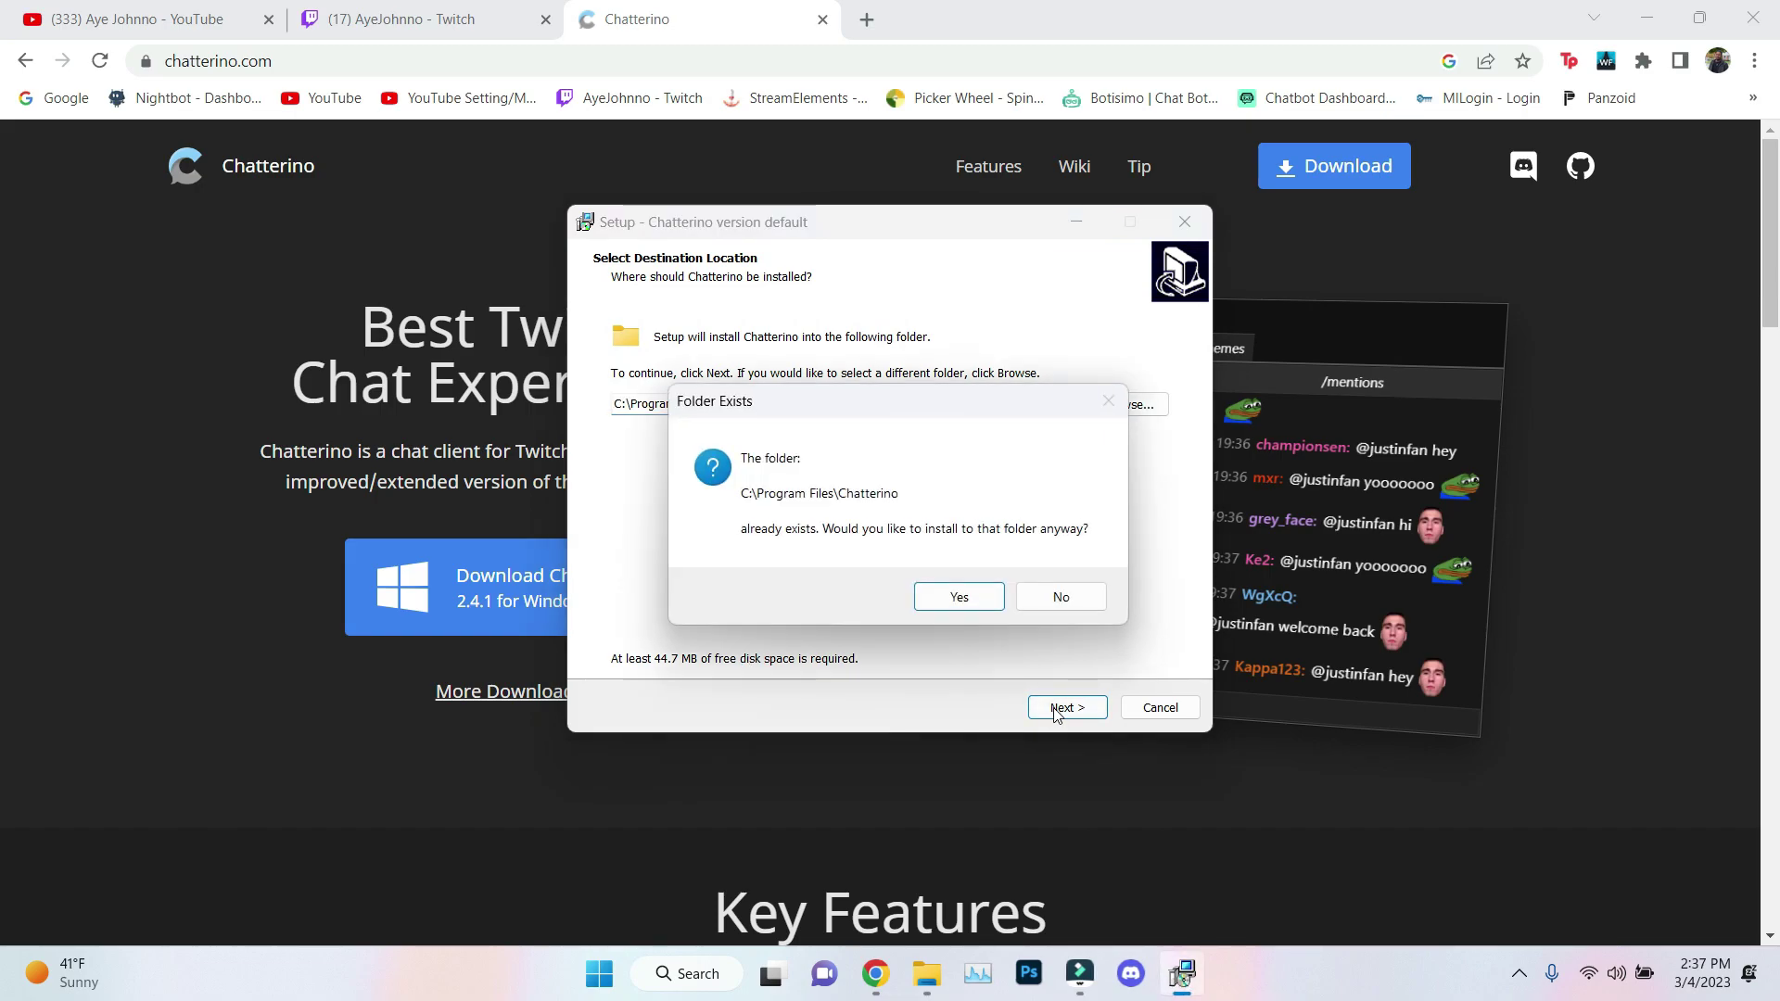
pyautogui.click(955, 590)
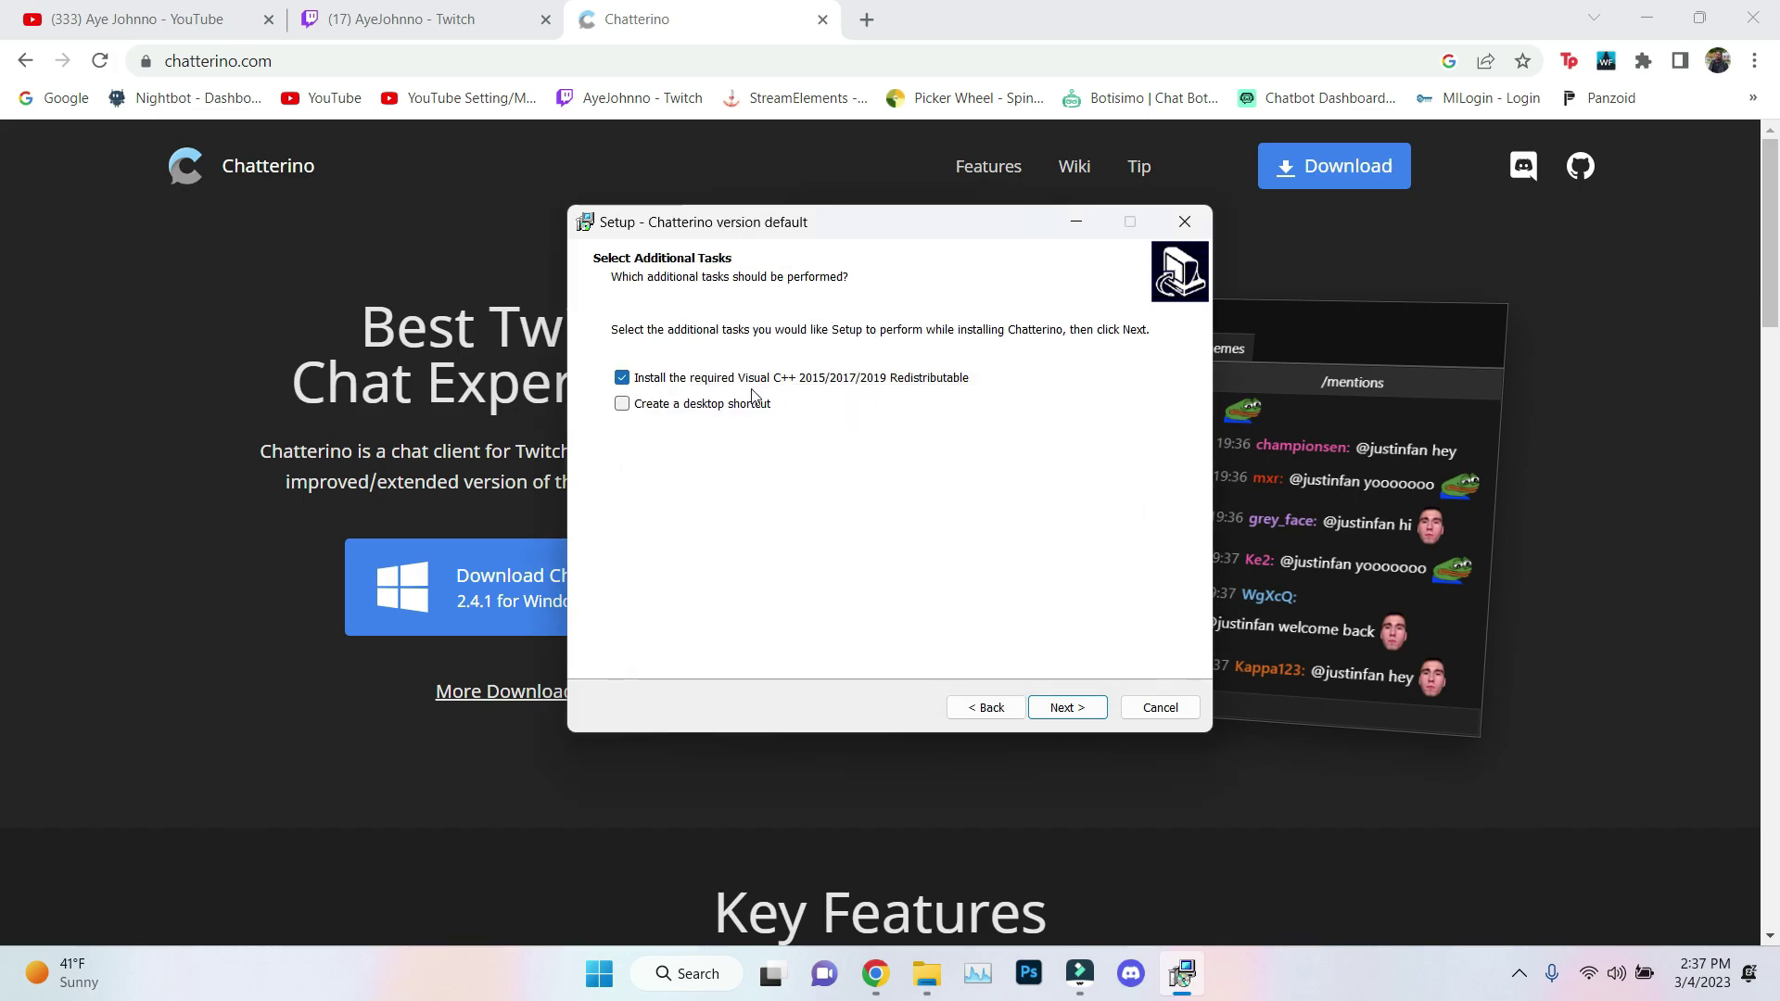
pyautogui.click(620, 405)
pyautogui.click(1066, 709)
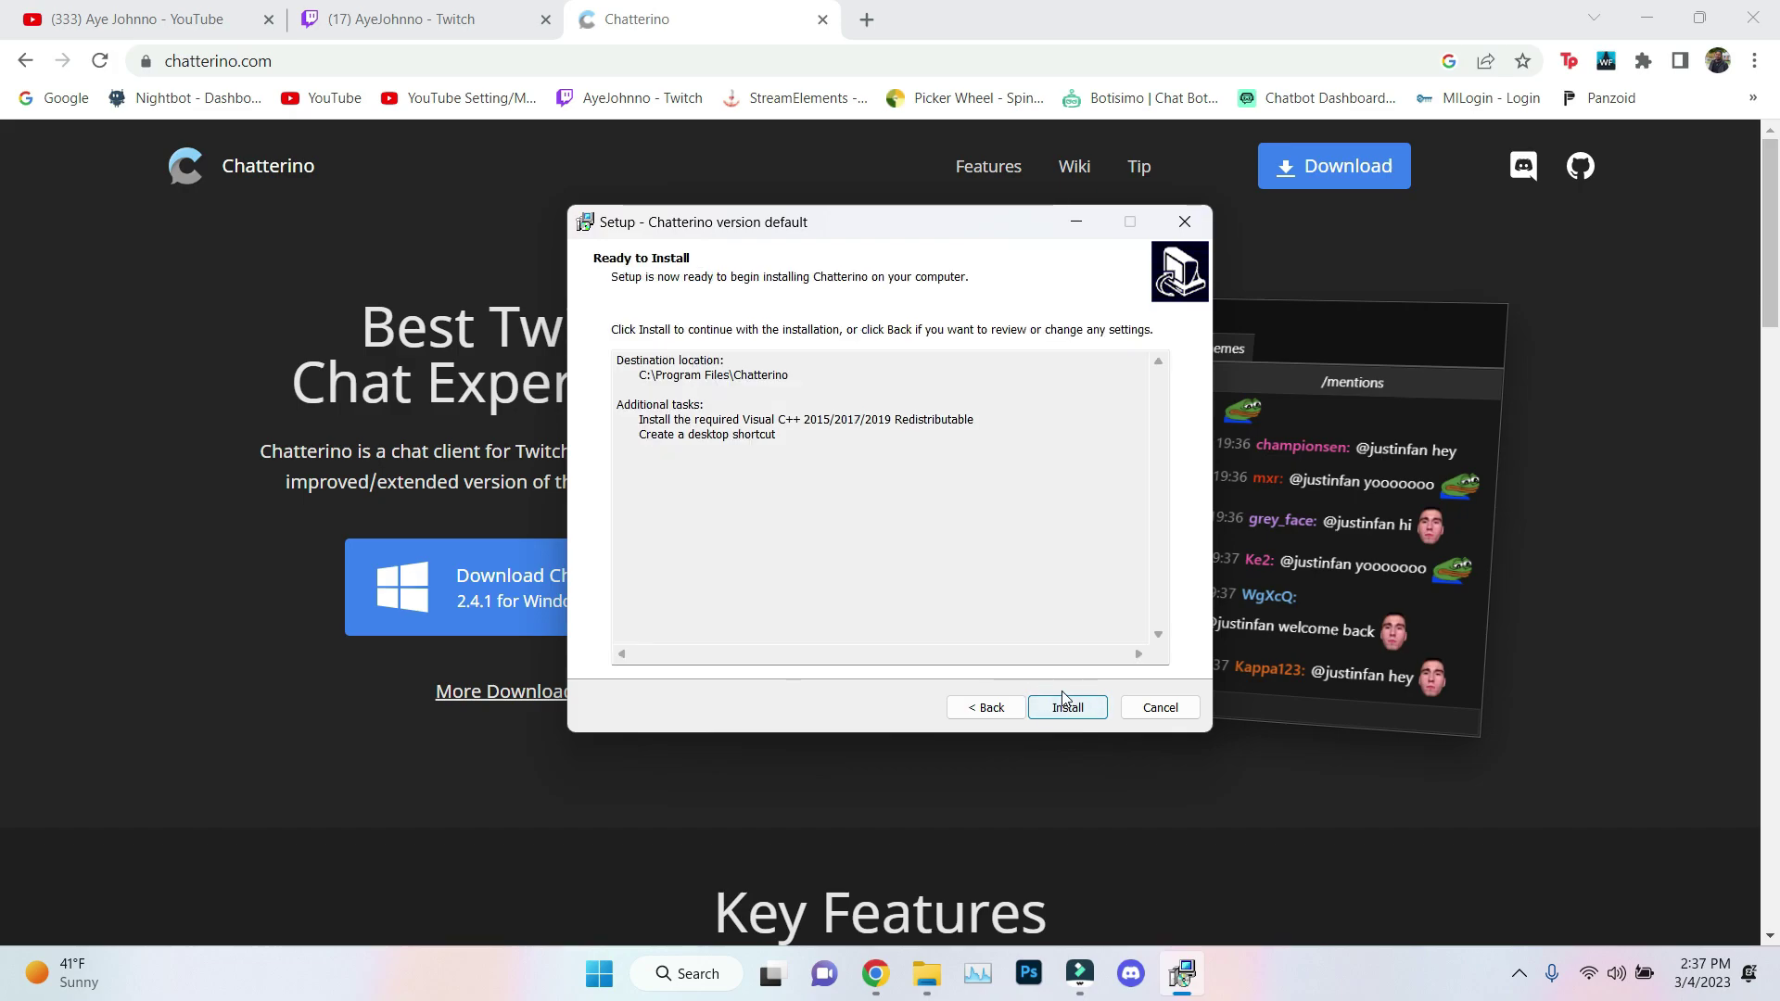
pyautogui.click(1088, 711)
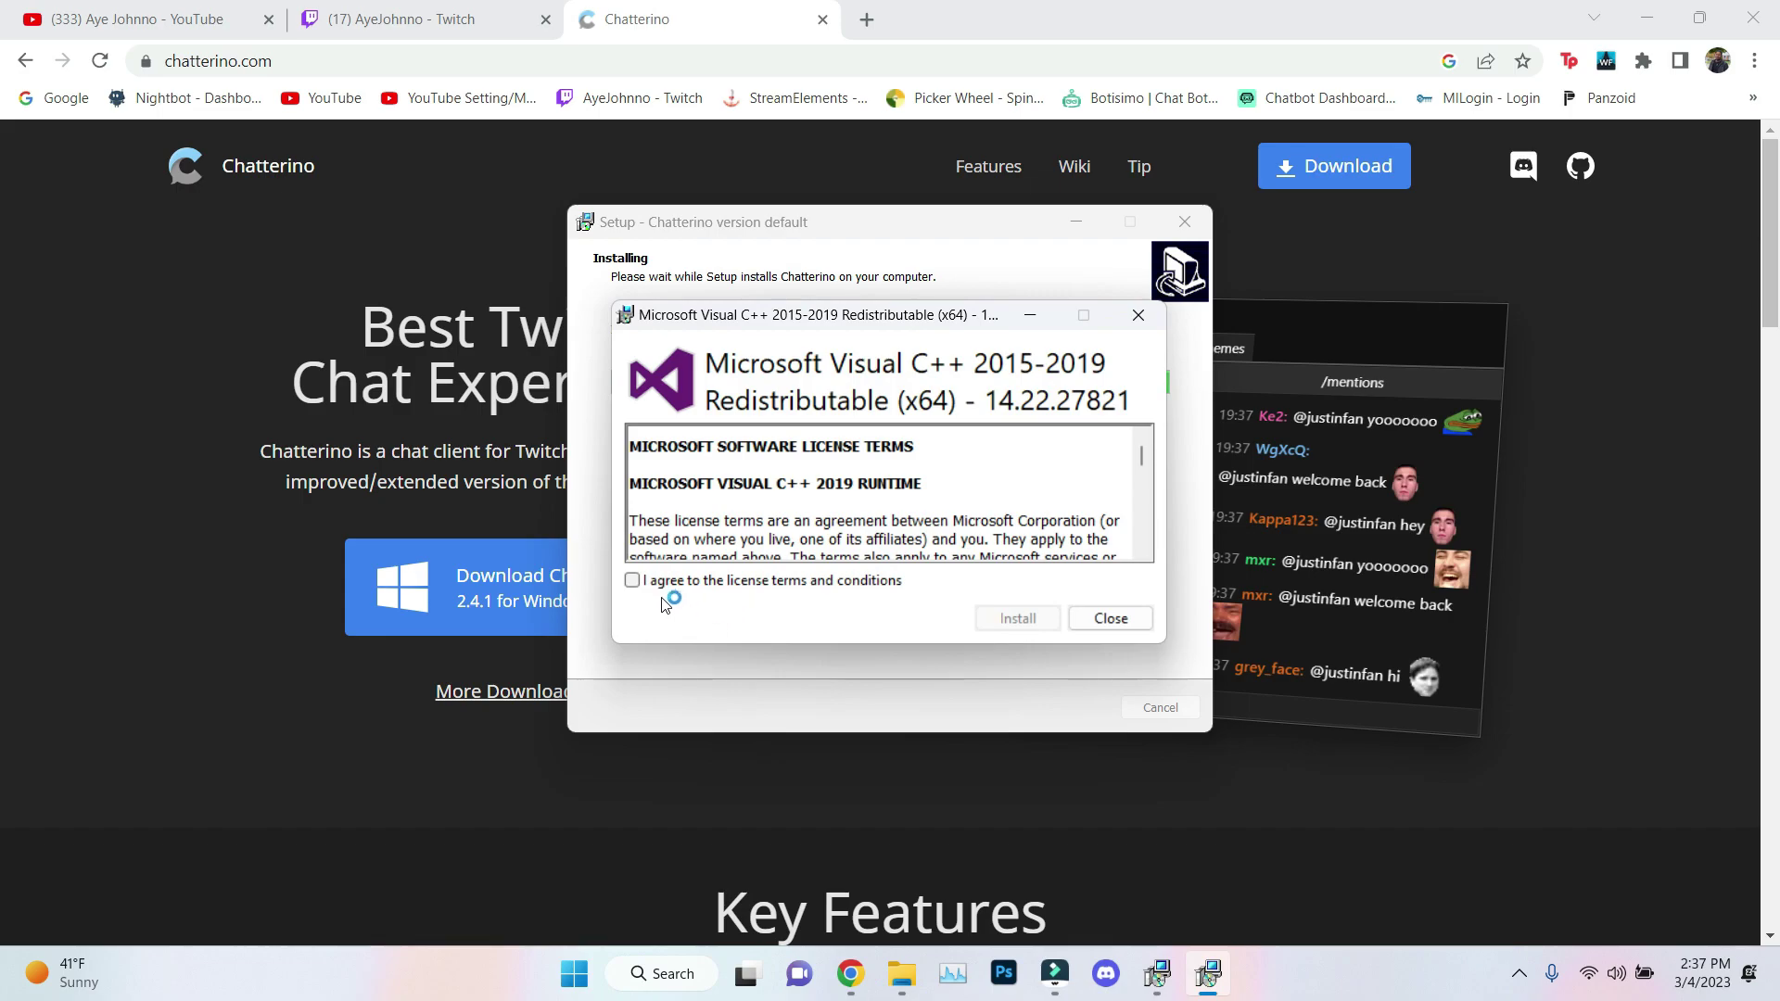
# Step: Agree to the Visual C++ Redistributable license terms, close its installer, and finish the setup with Launch Chatterino enabled
pyautogui.click(647, 582)
pyautogui.click(1112, 619)
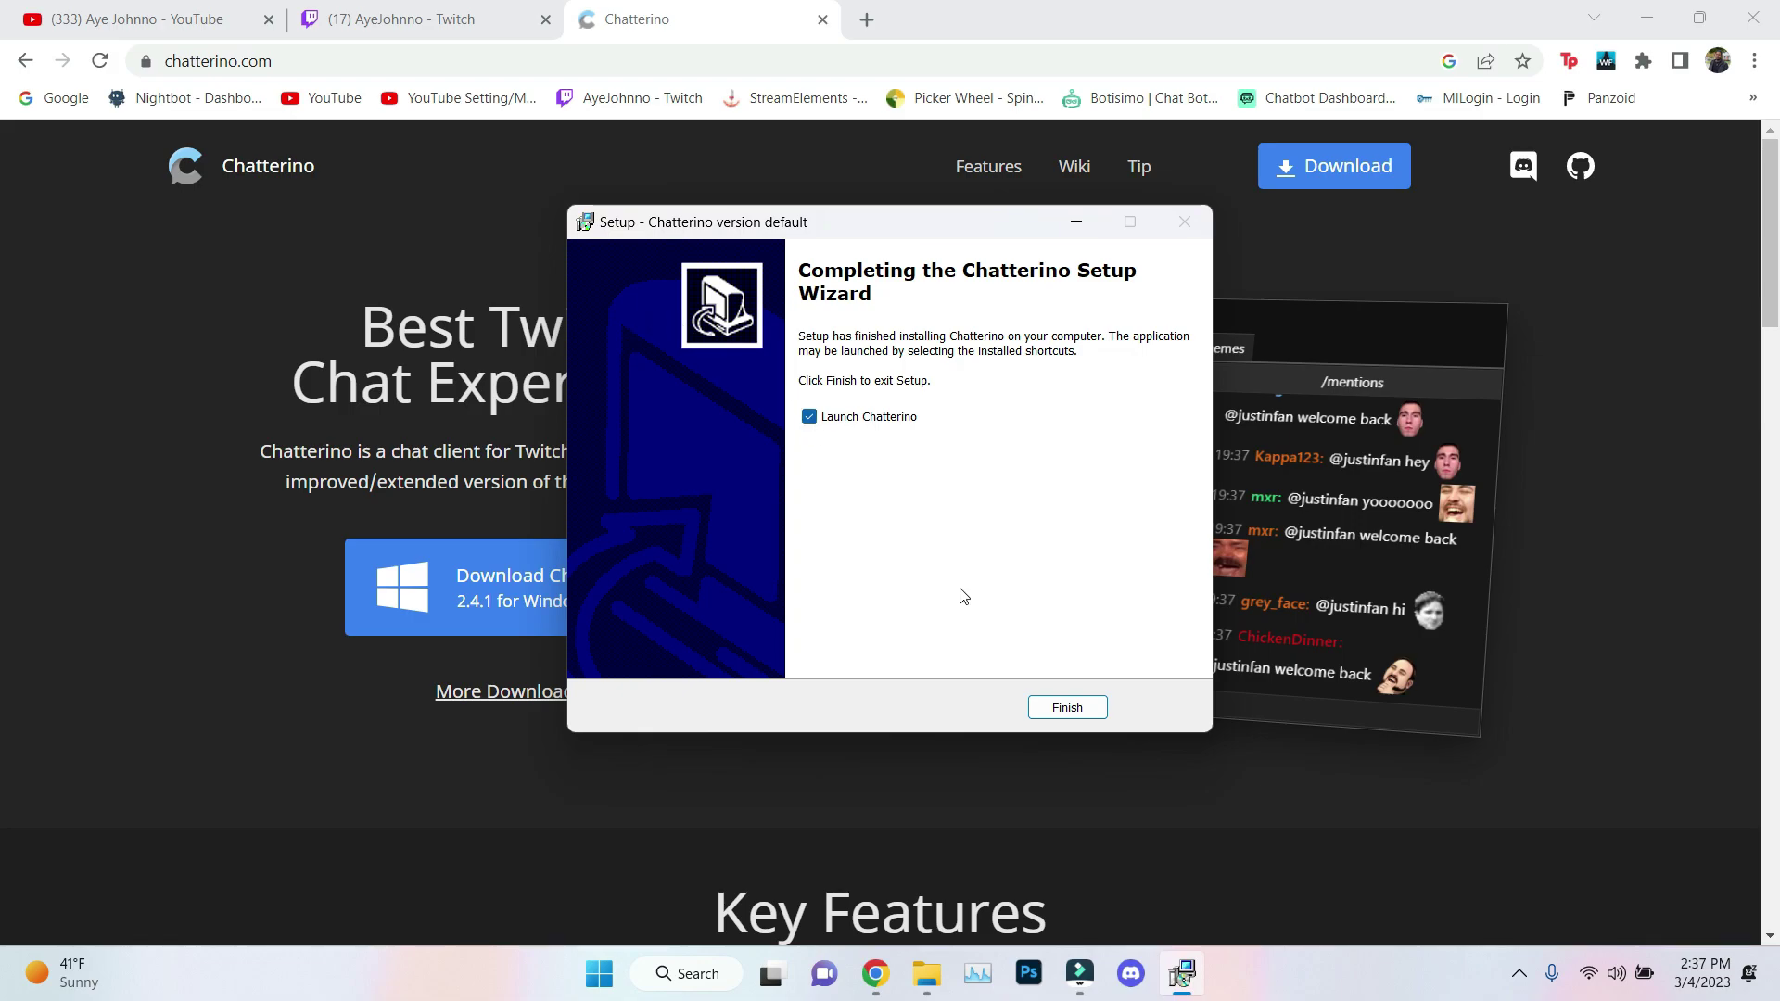
pyautogui.click(1080, 701)
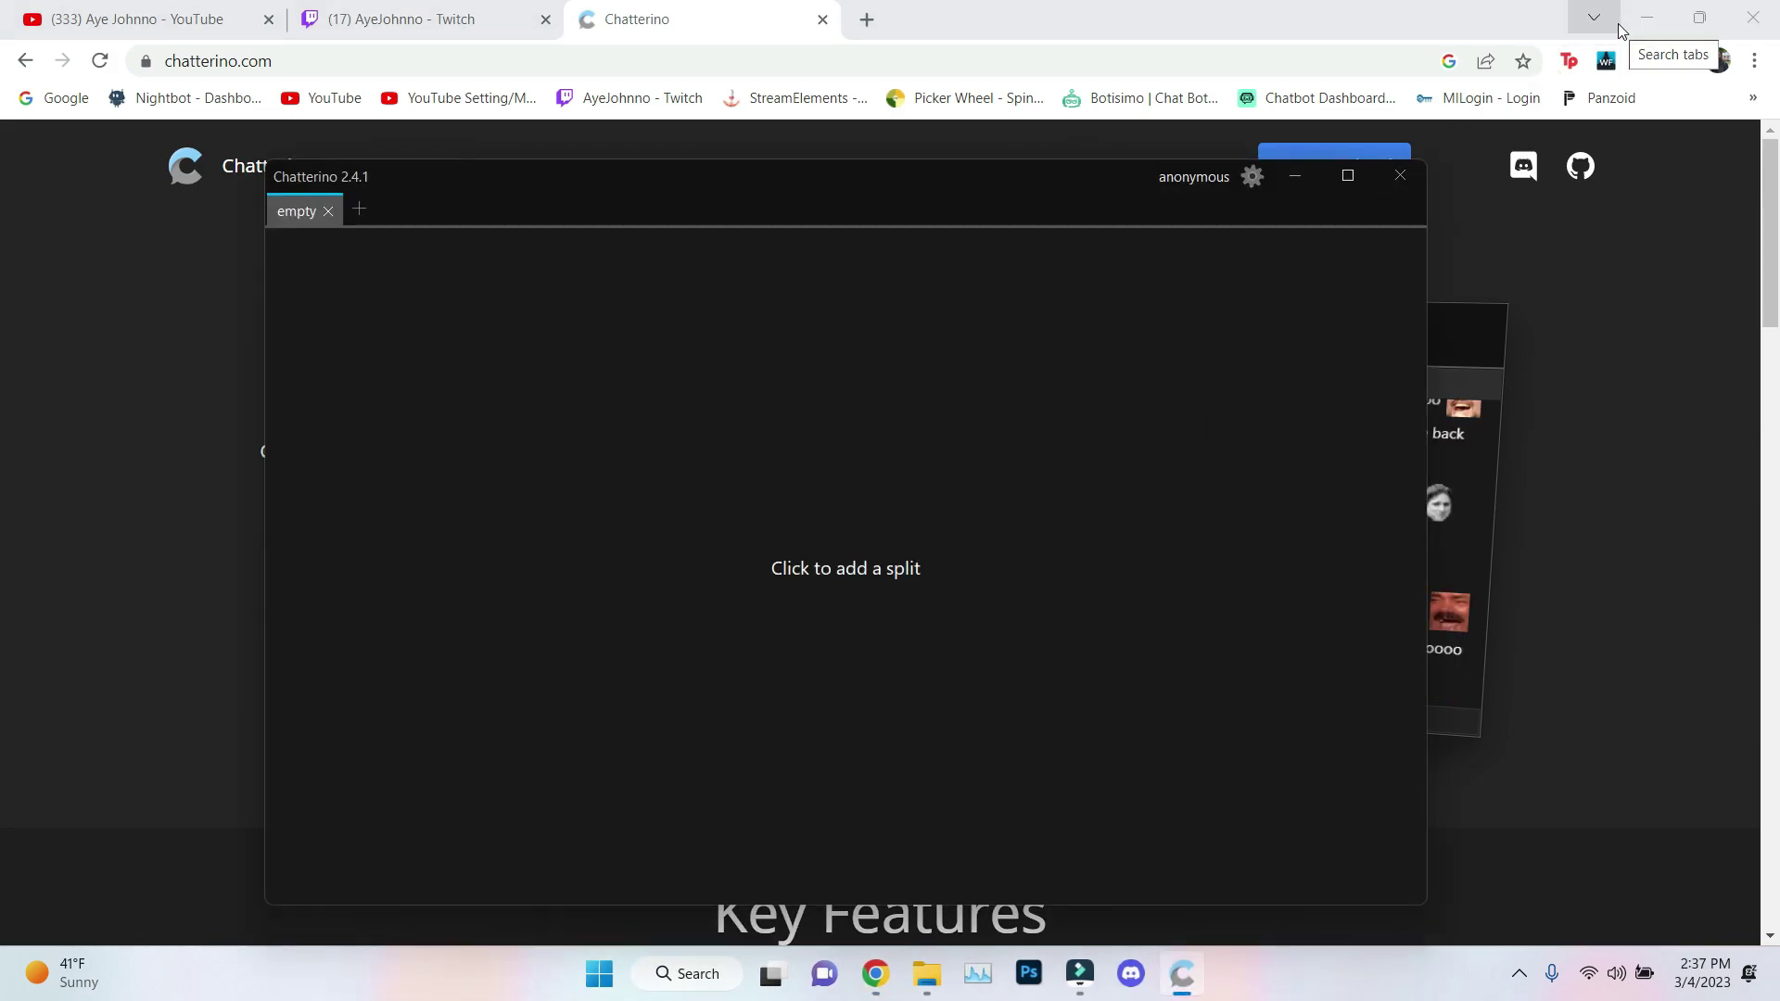
# Step: With Chatterino in front of the desktop, start adding a new account in its settings by opening the browser login page
pyautogui.click(1647, 18)
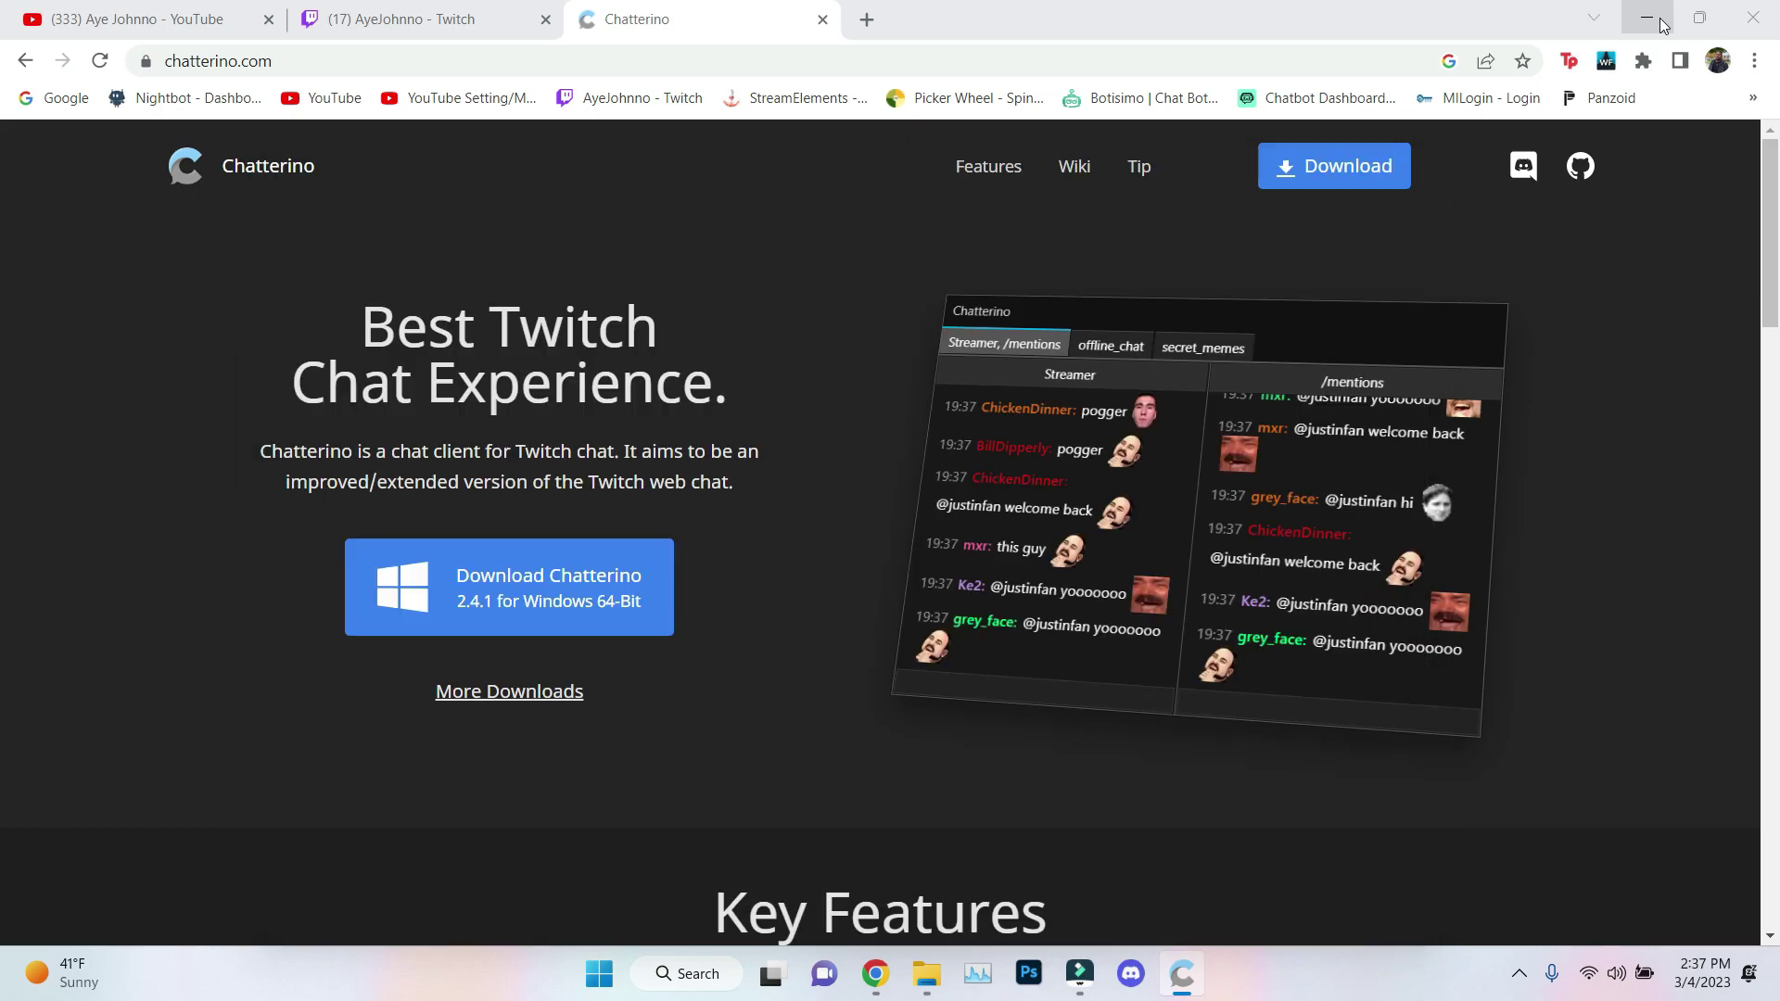
pyautogui.moveTo(897, 204); pyautogui.dragTo(1116, 170)
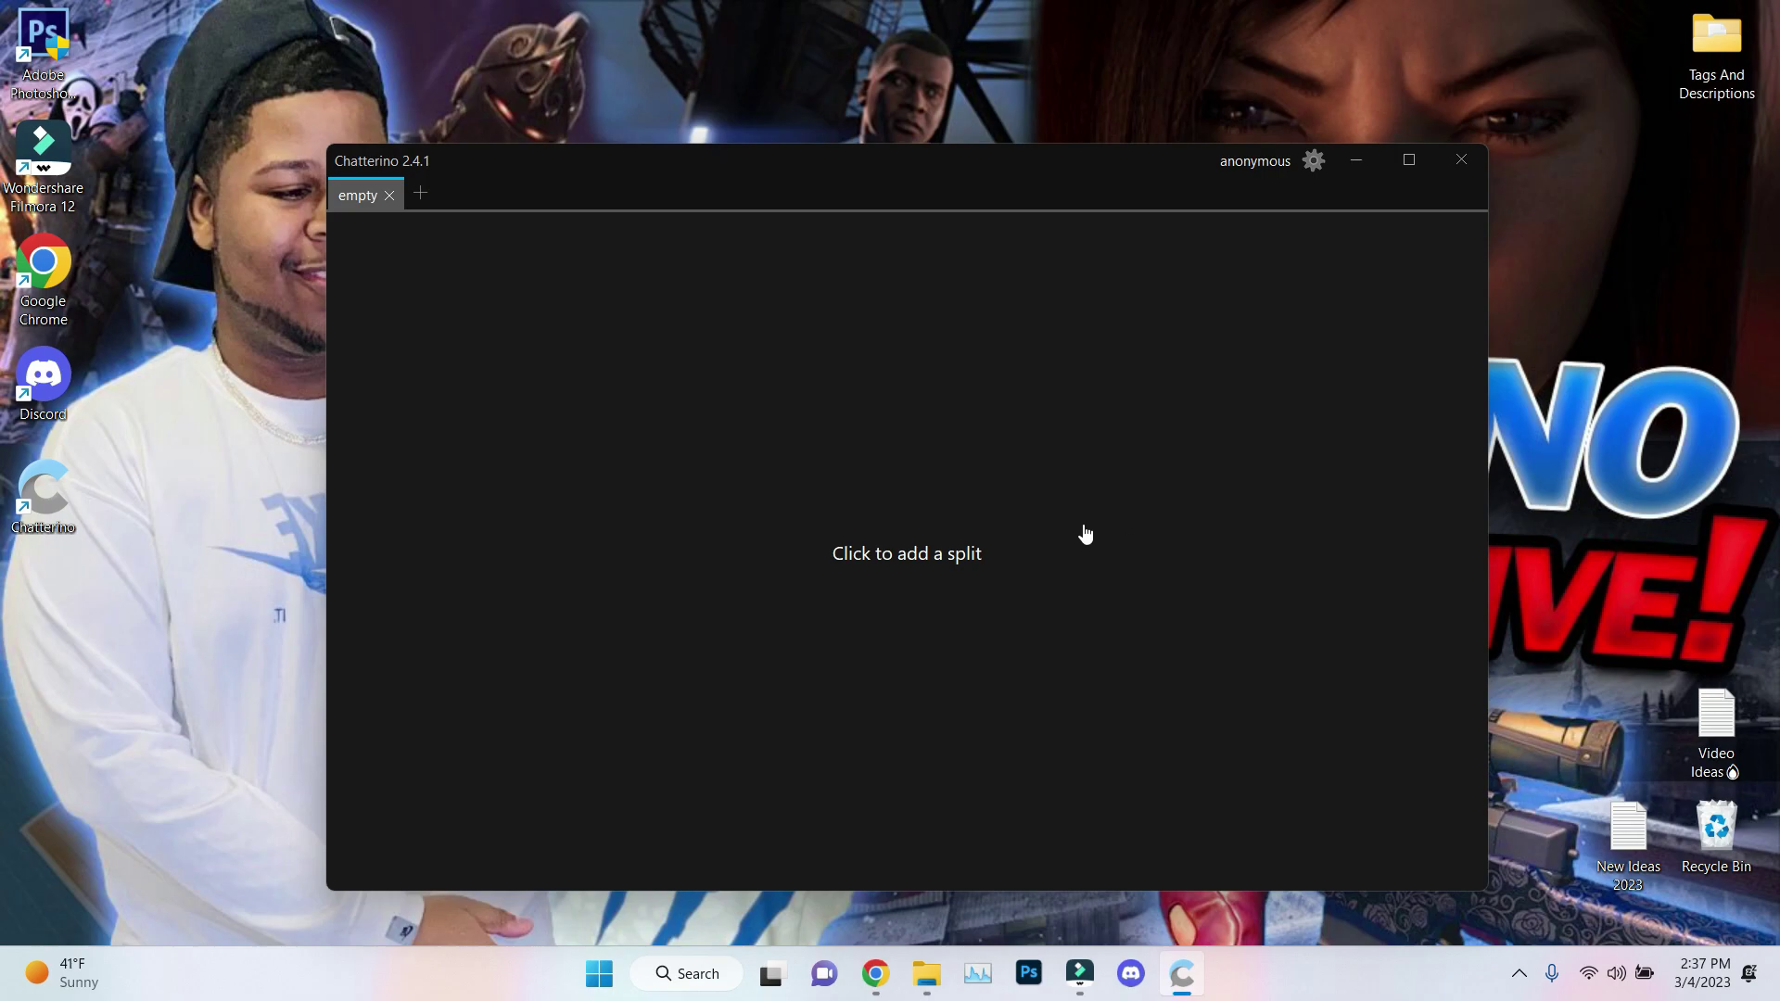
pyautogui.click(1317, 165)
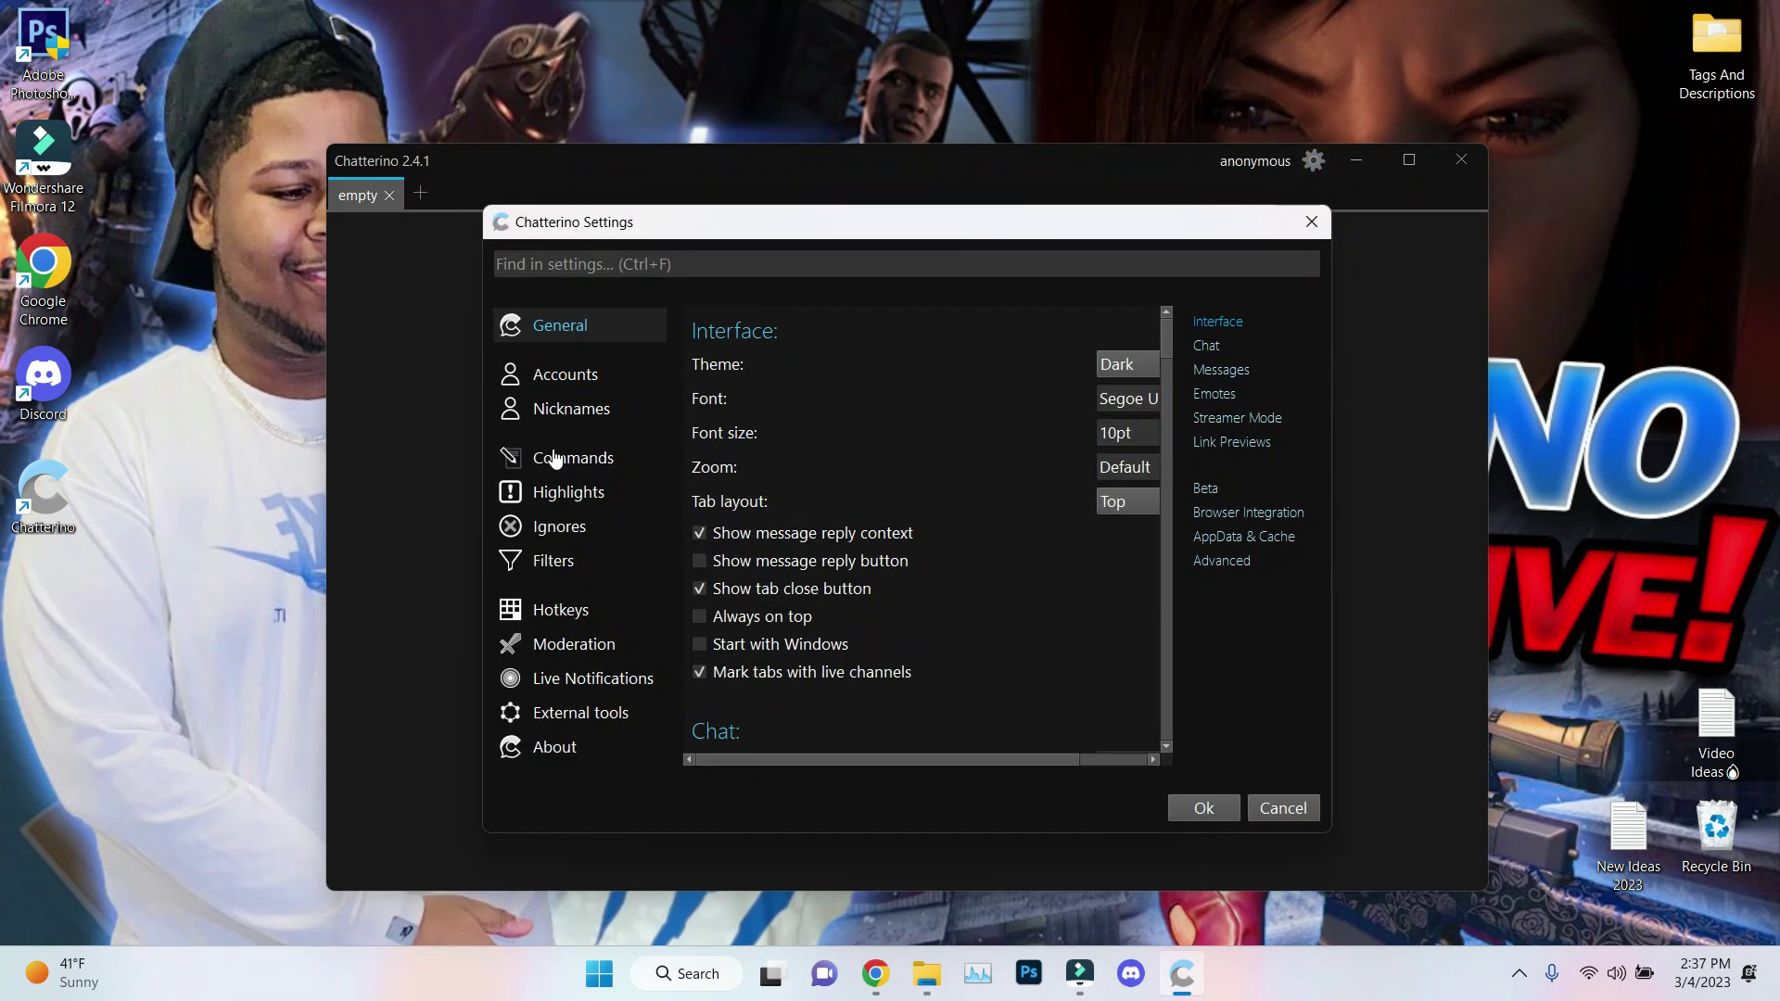
pyautogui.click(577, 376)
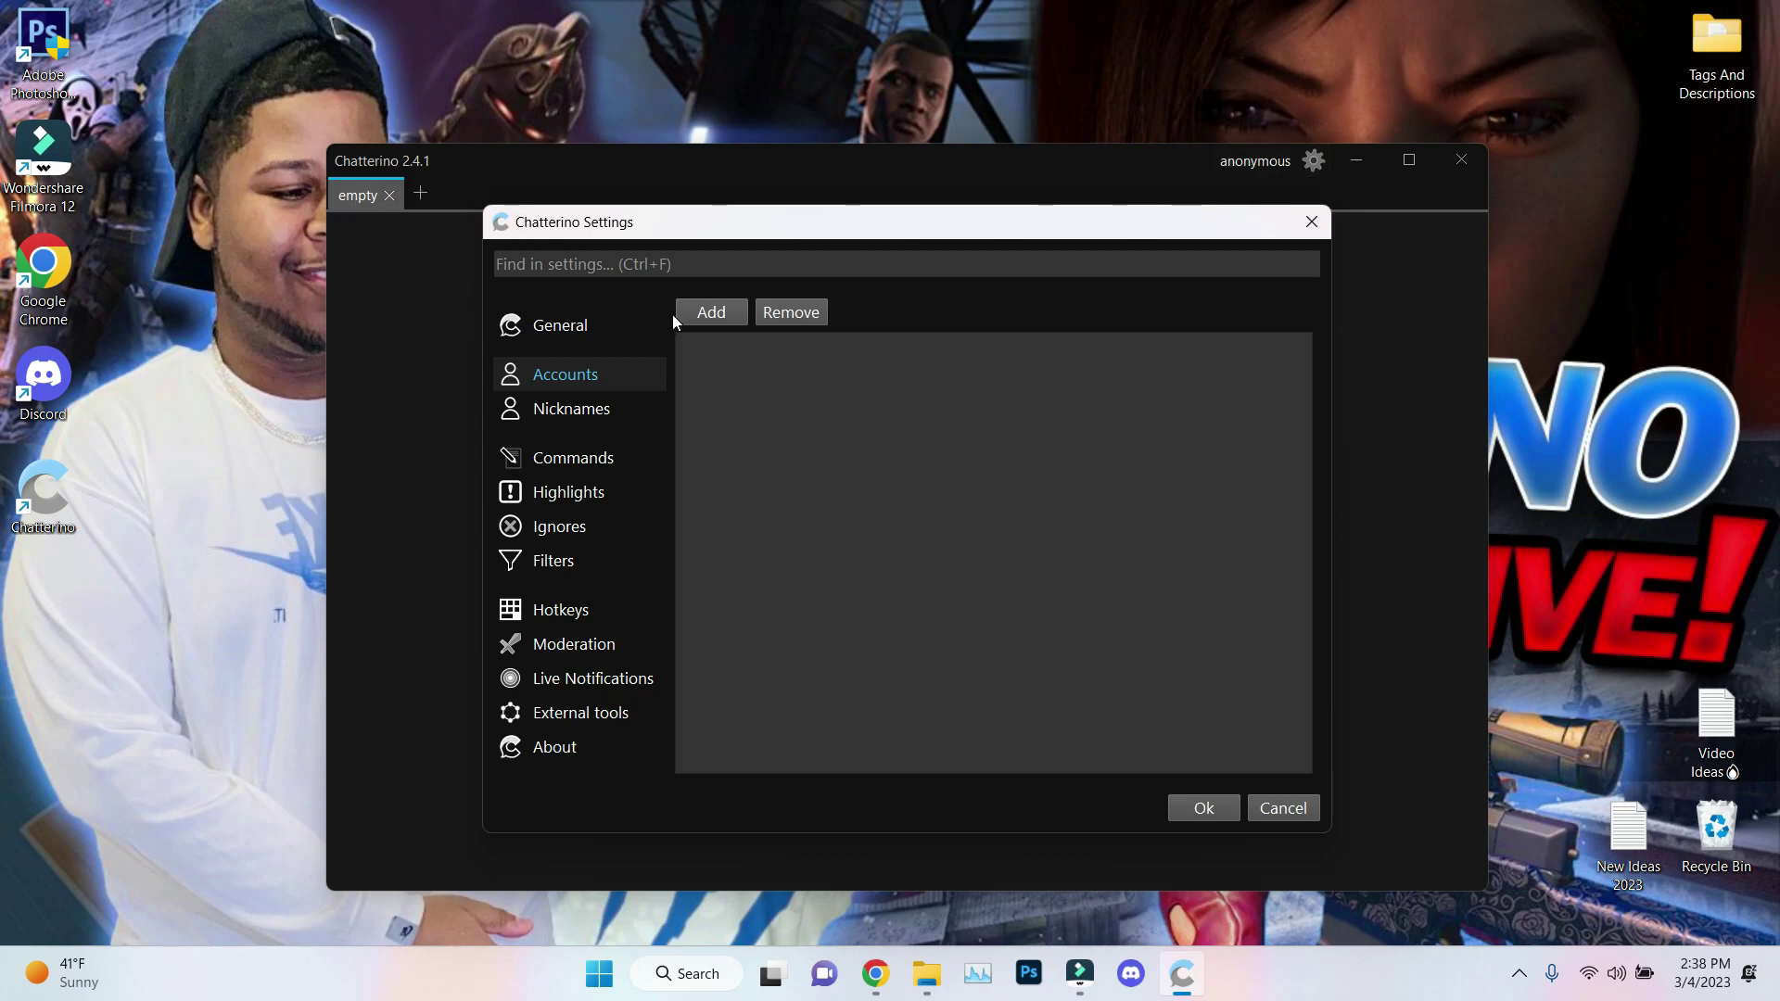
pyautogui.click(712, 316)
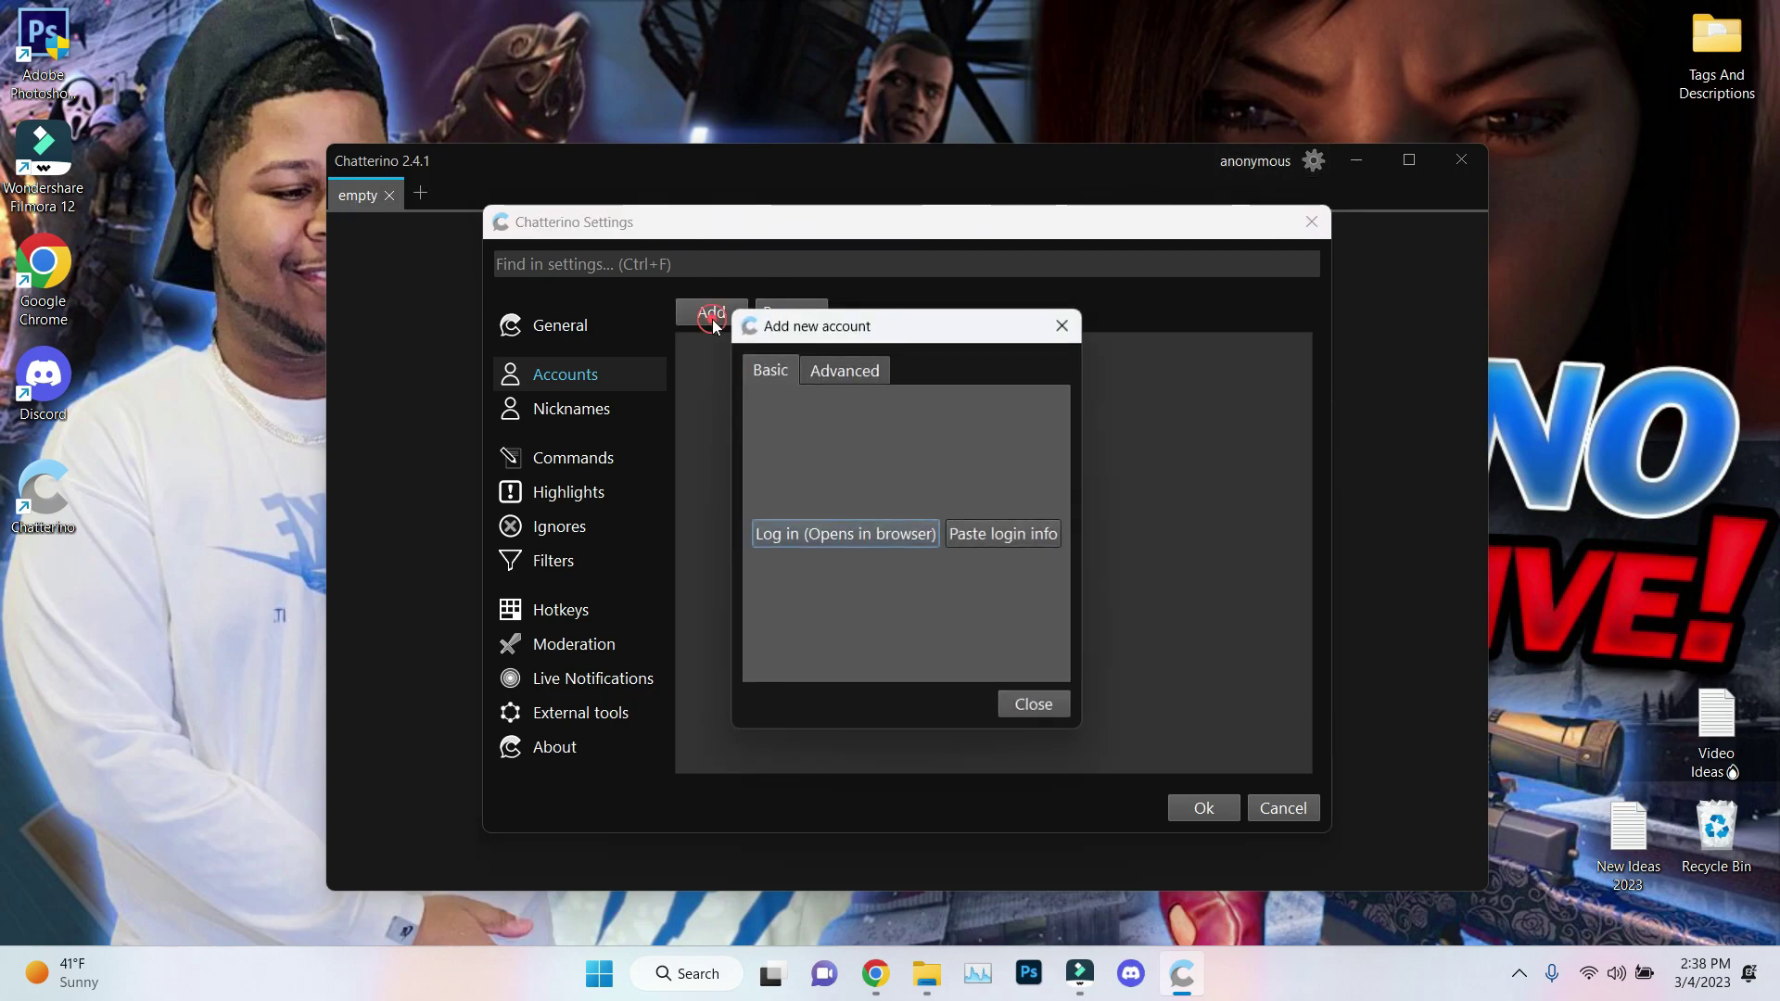
pyautogui.click(875, 536)
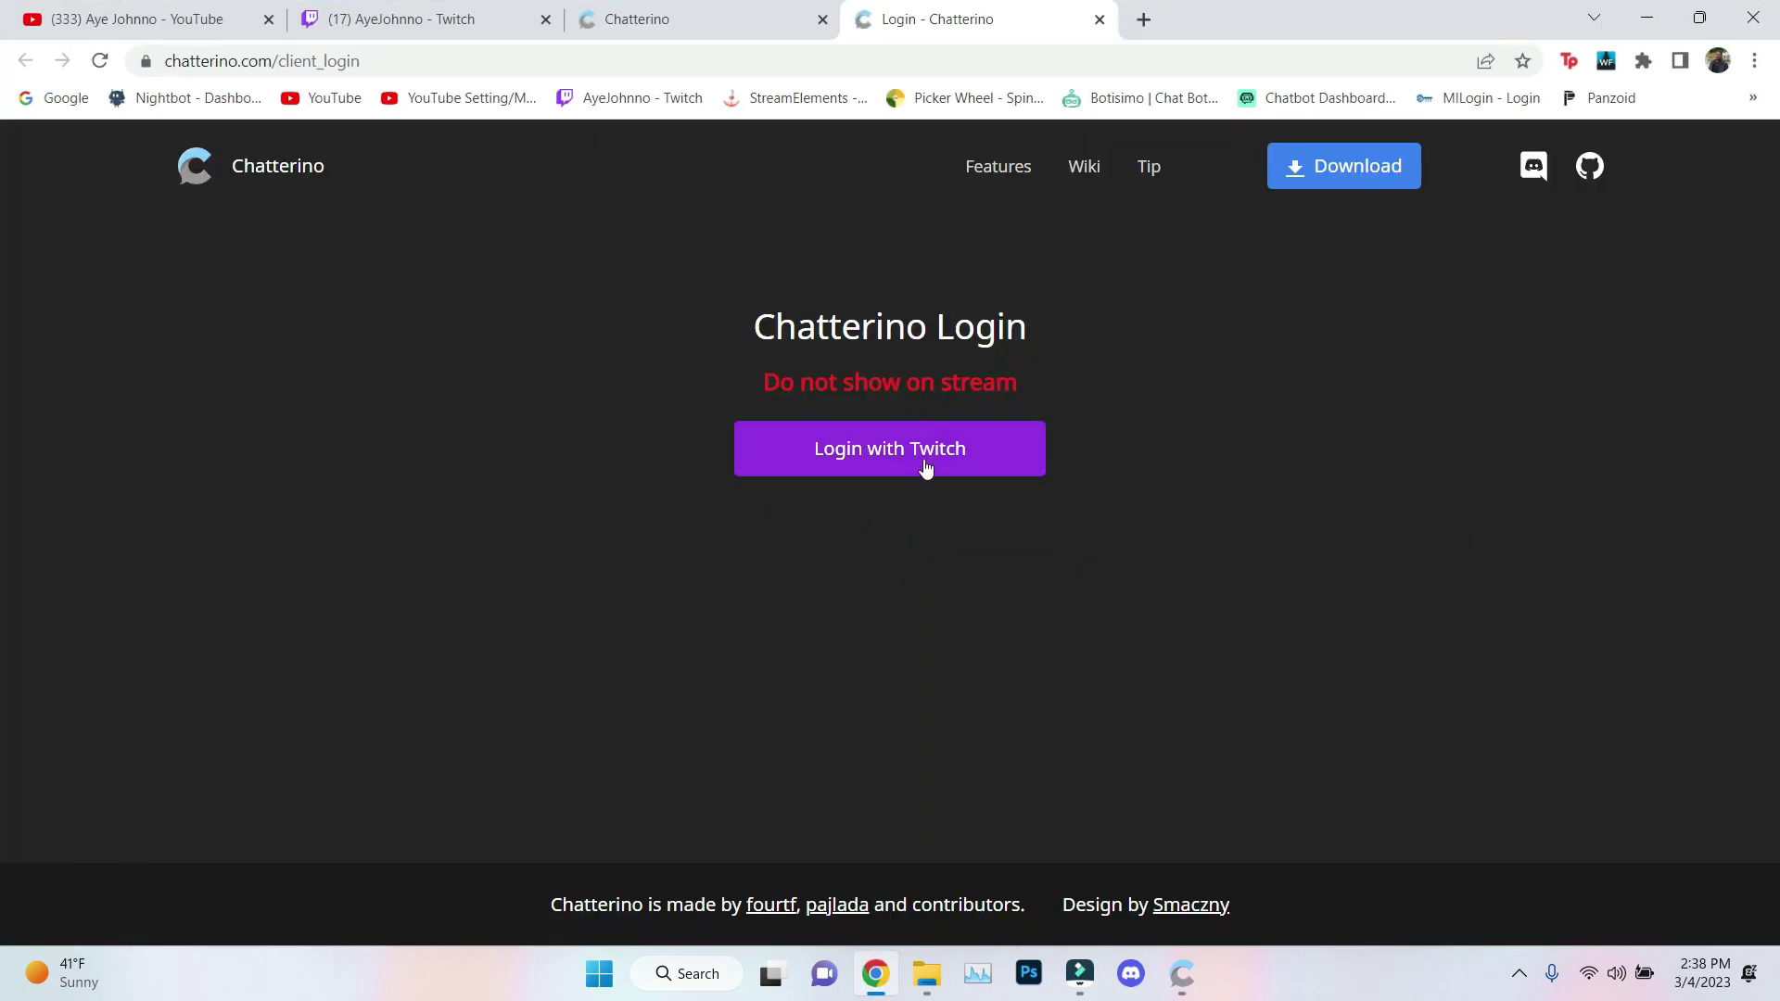
# Step: Log in with Twitch on the Chatterino login page, copy the login info, paste it into Chatterino's add-account dialog and save the settings
pyautogui.click(924, 466)
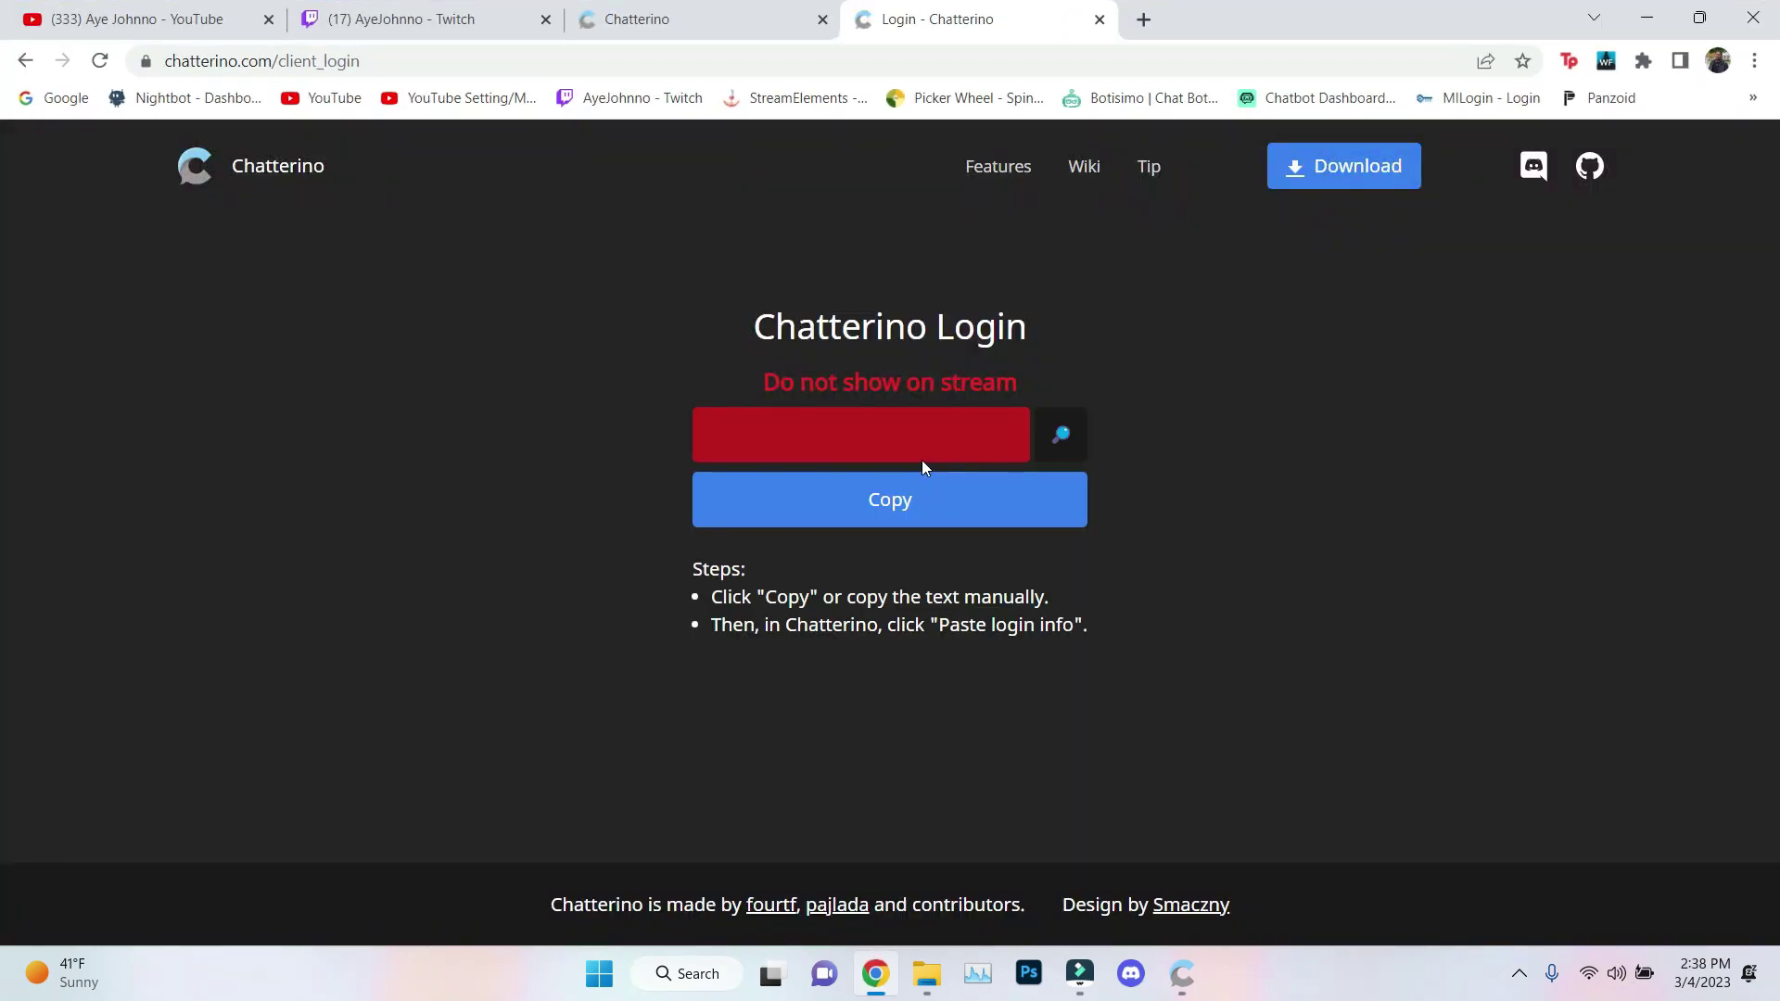
pyautogui.click(890, 516)
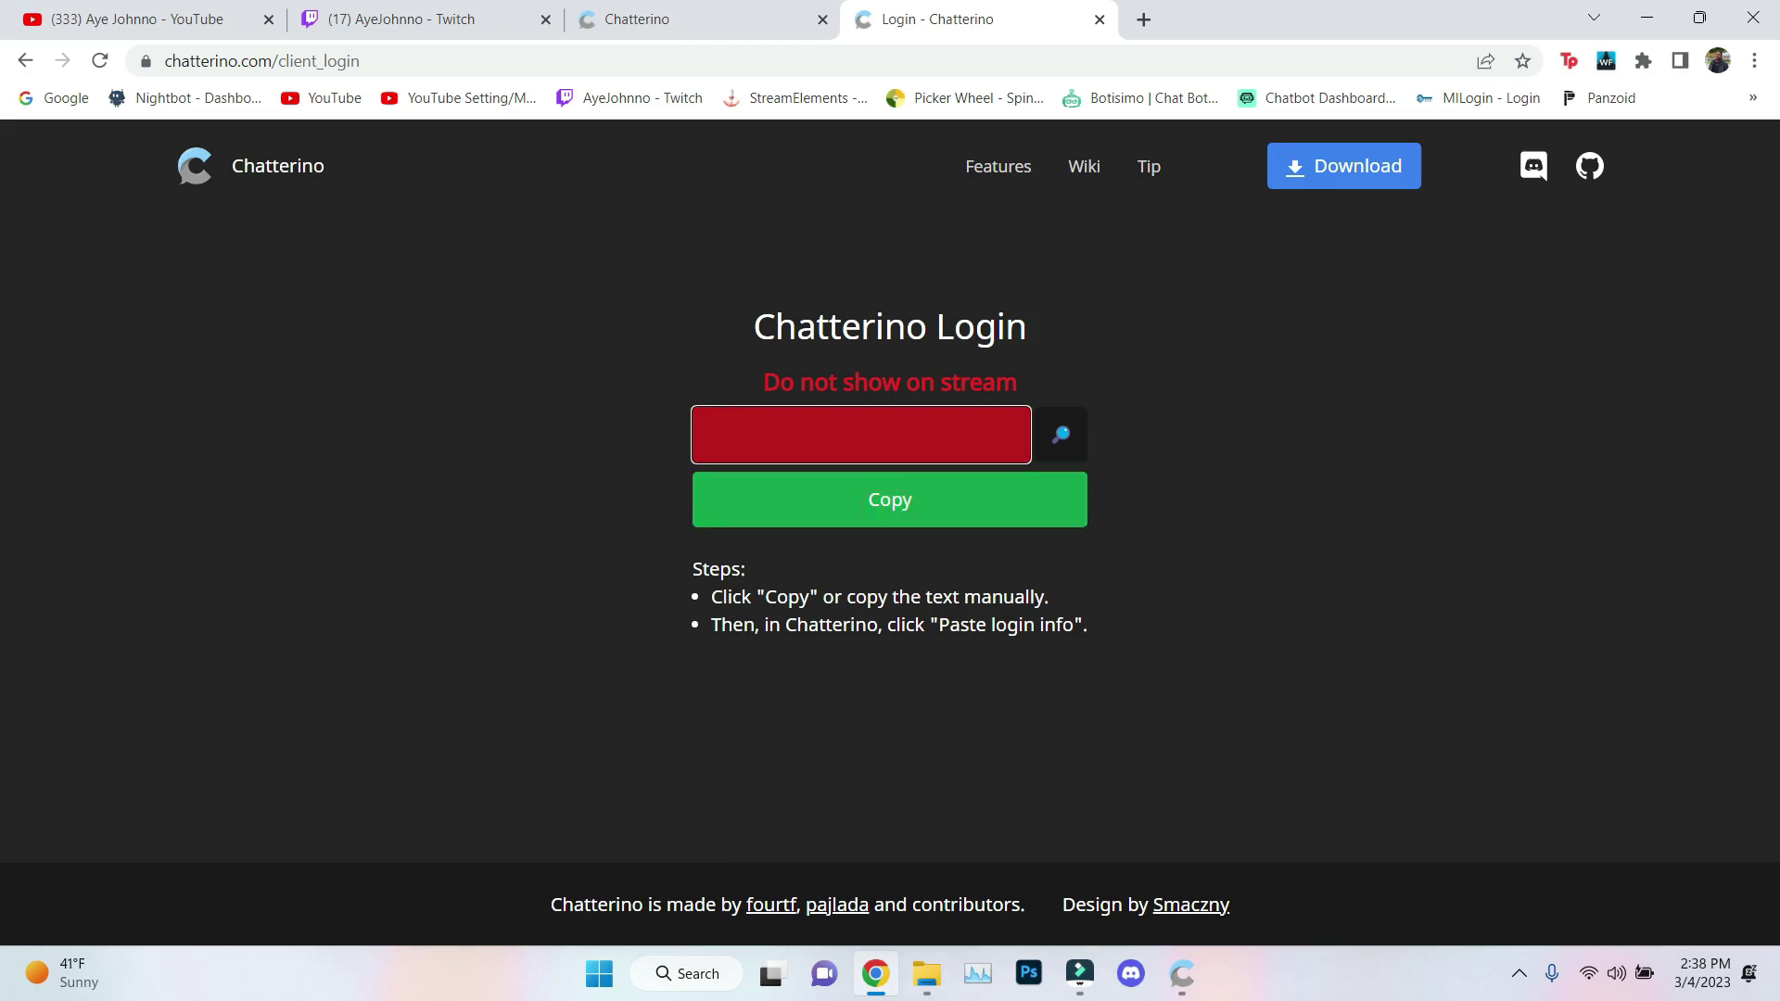
pyautogui.click(1194, 982)
pyautogui.click(975, 536)
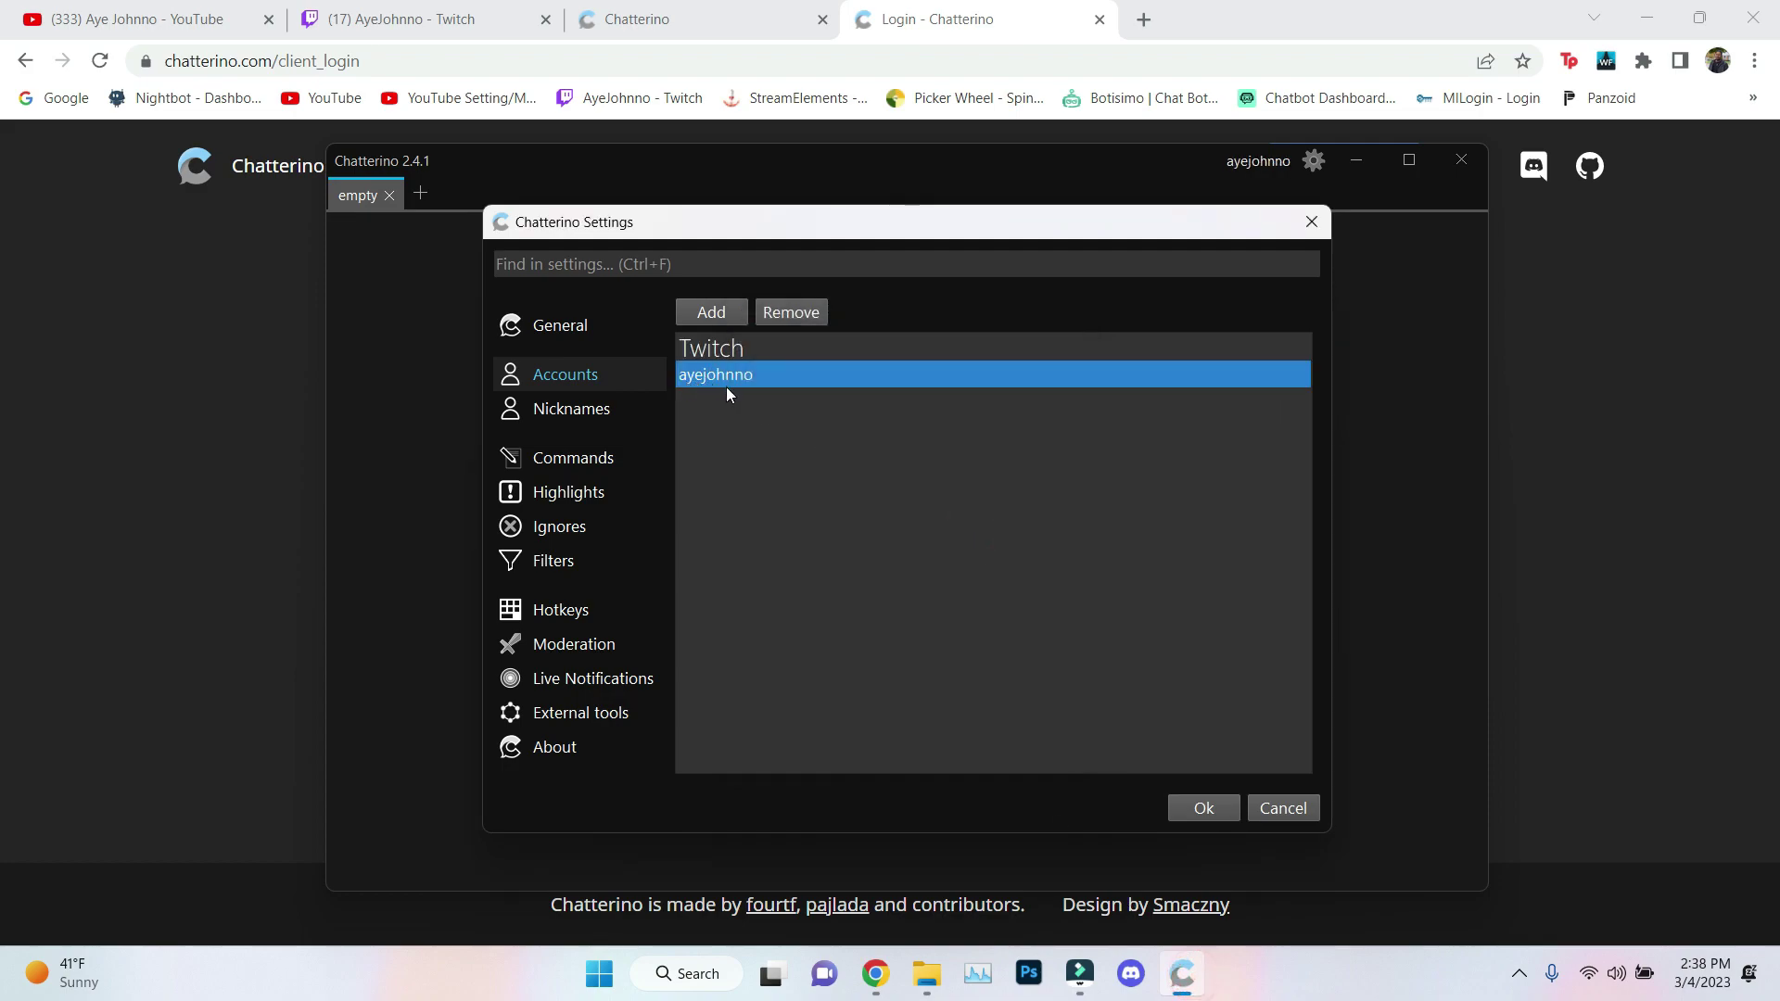
pyautogui.click(1196, 809)
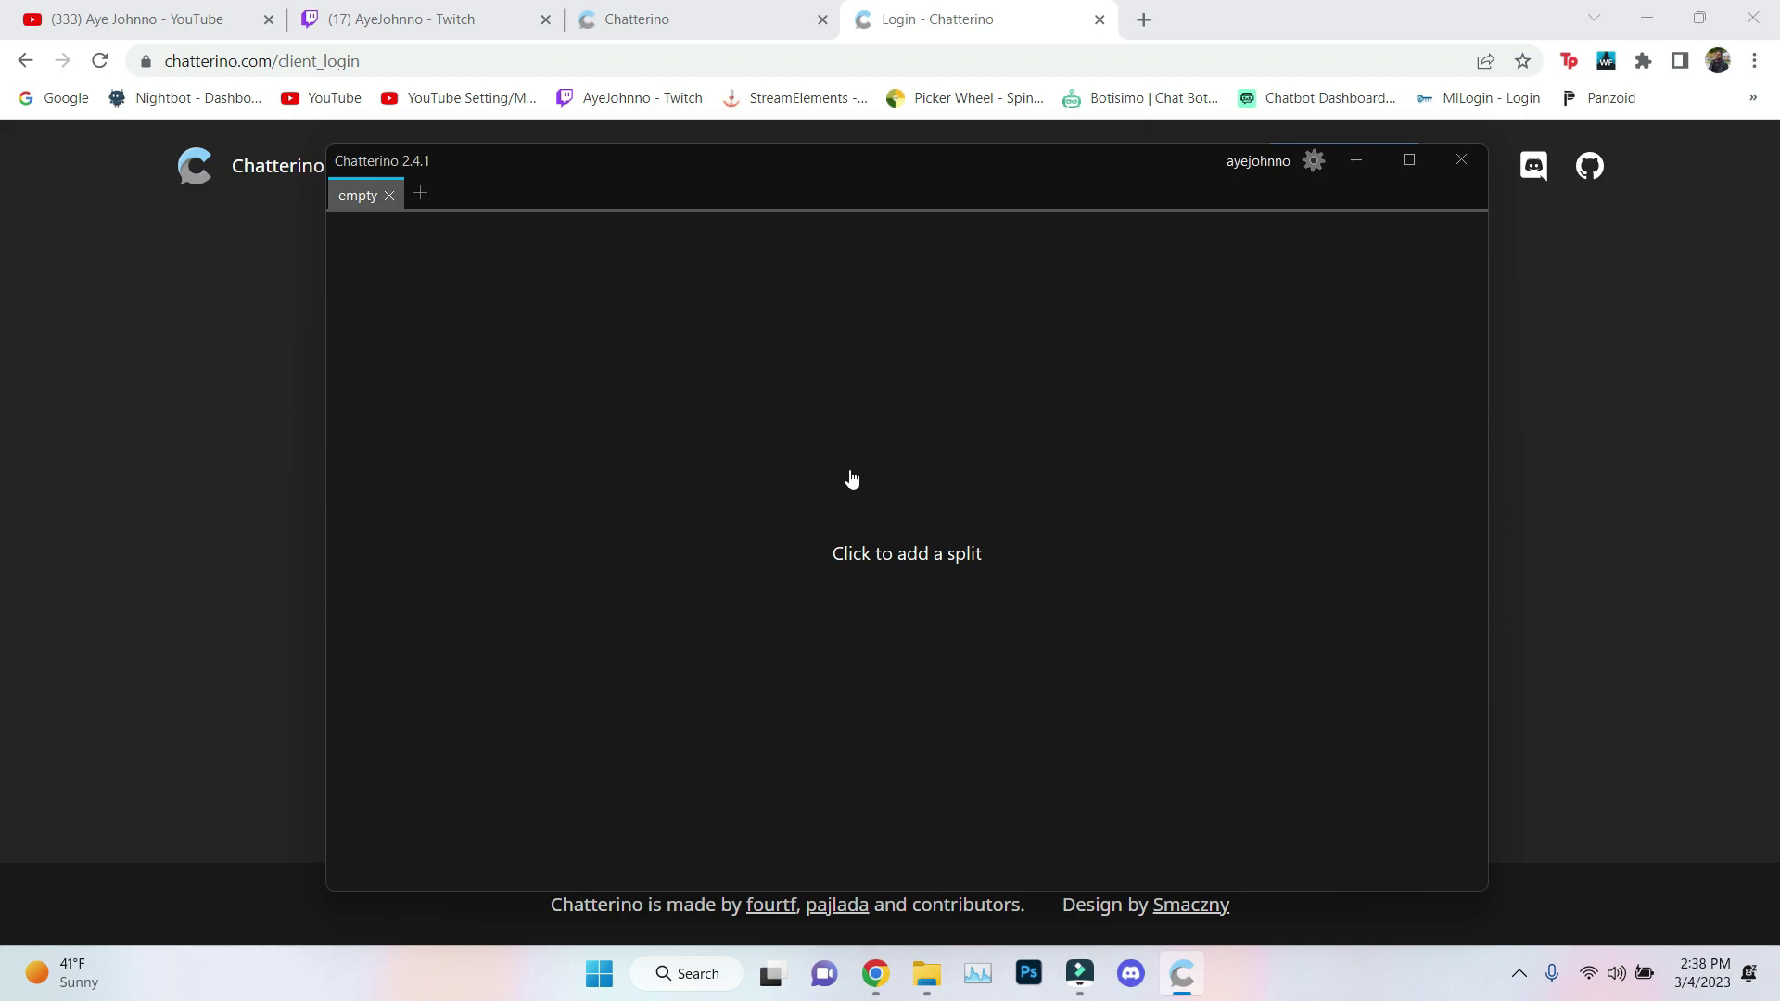
# Step: Add a split in the empty tab and review the Whispers, Mentions, Watching and Live options for opening a channel
pyautogui.click(866, 519)
pyautogui.click(856, 484)
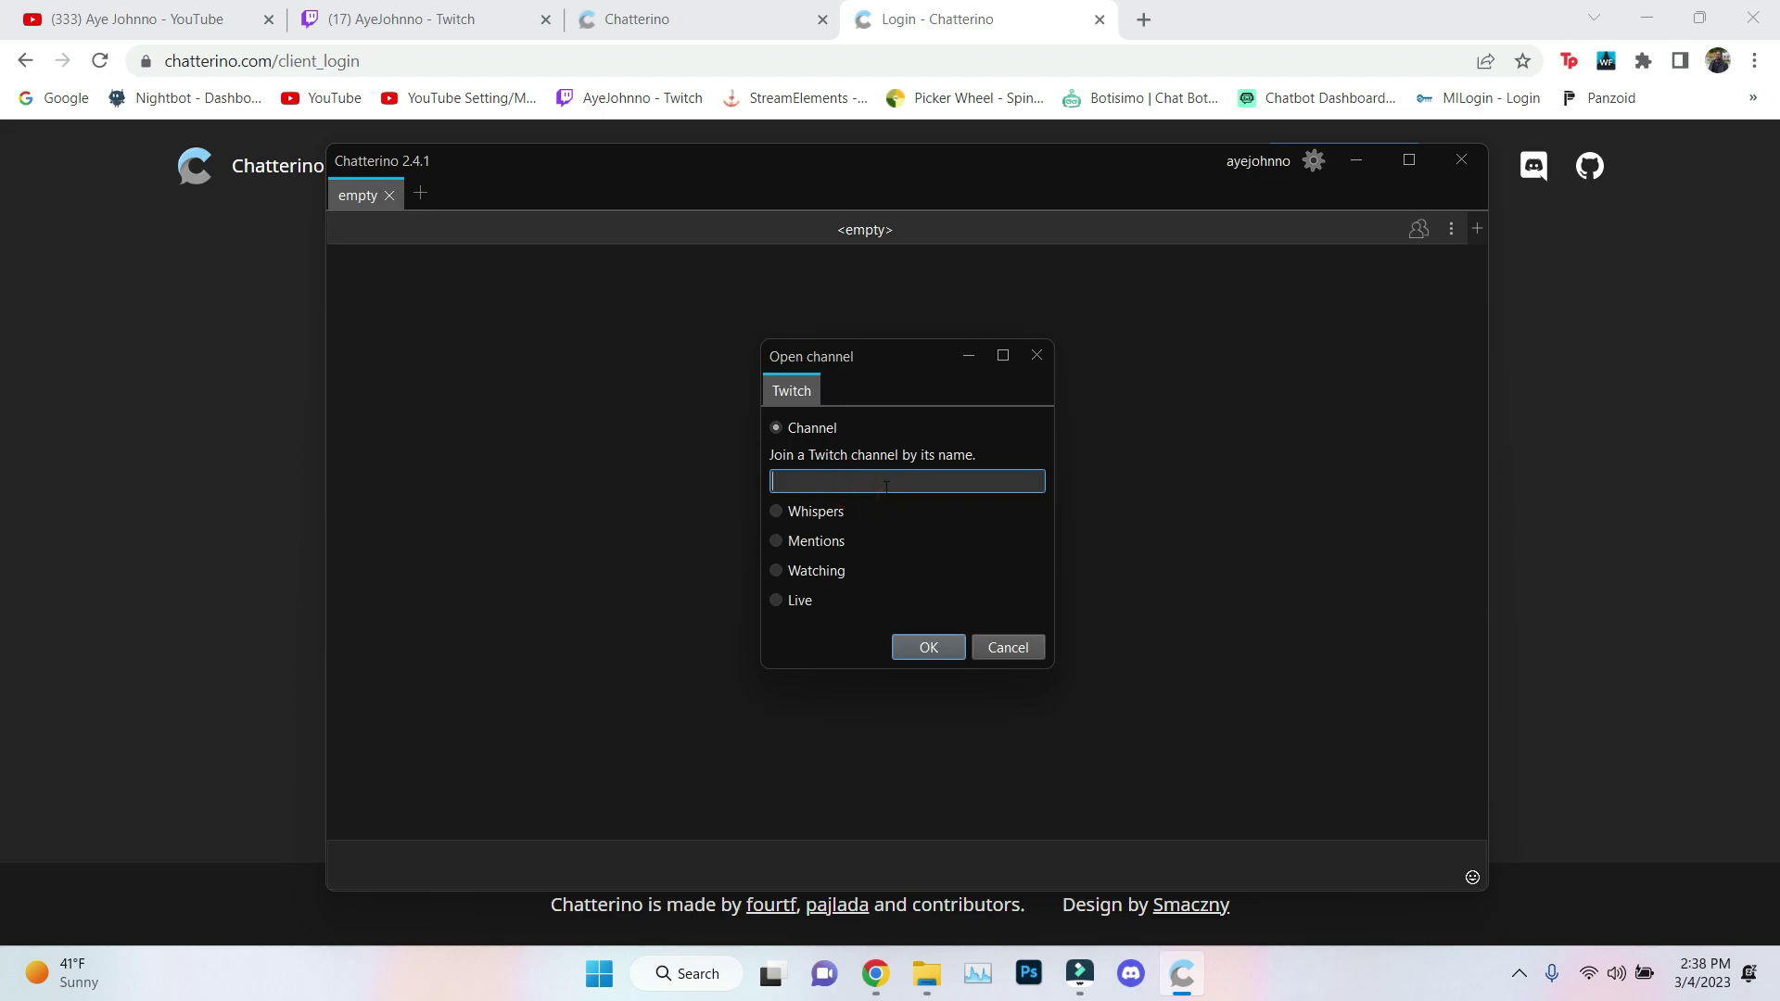
pyautogui.click(787, 515)
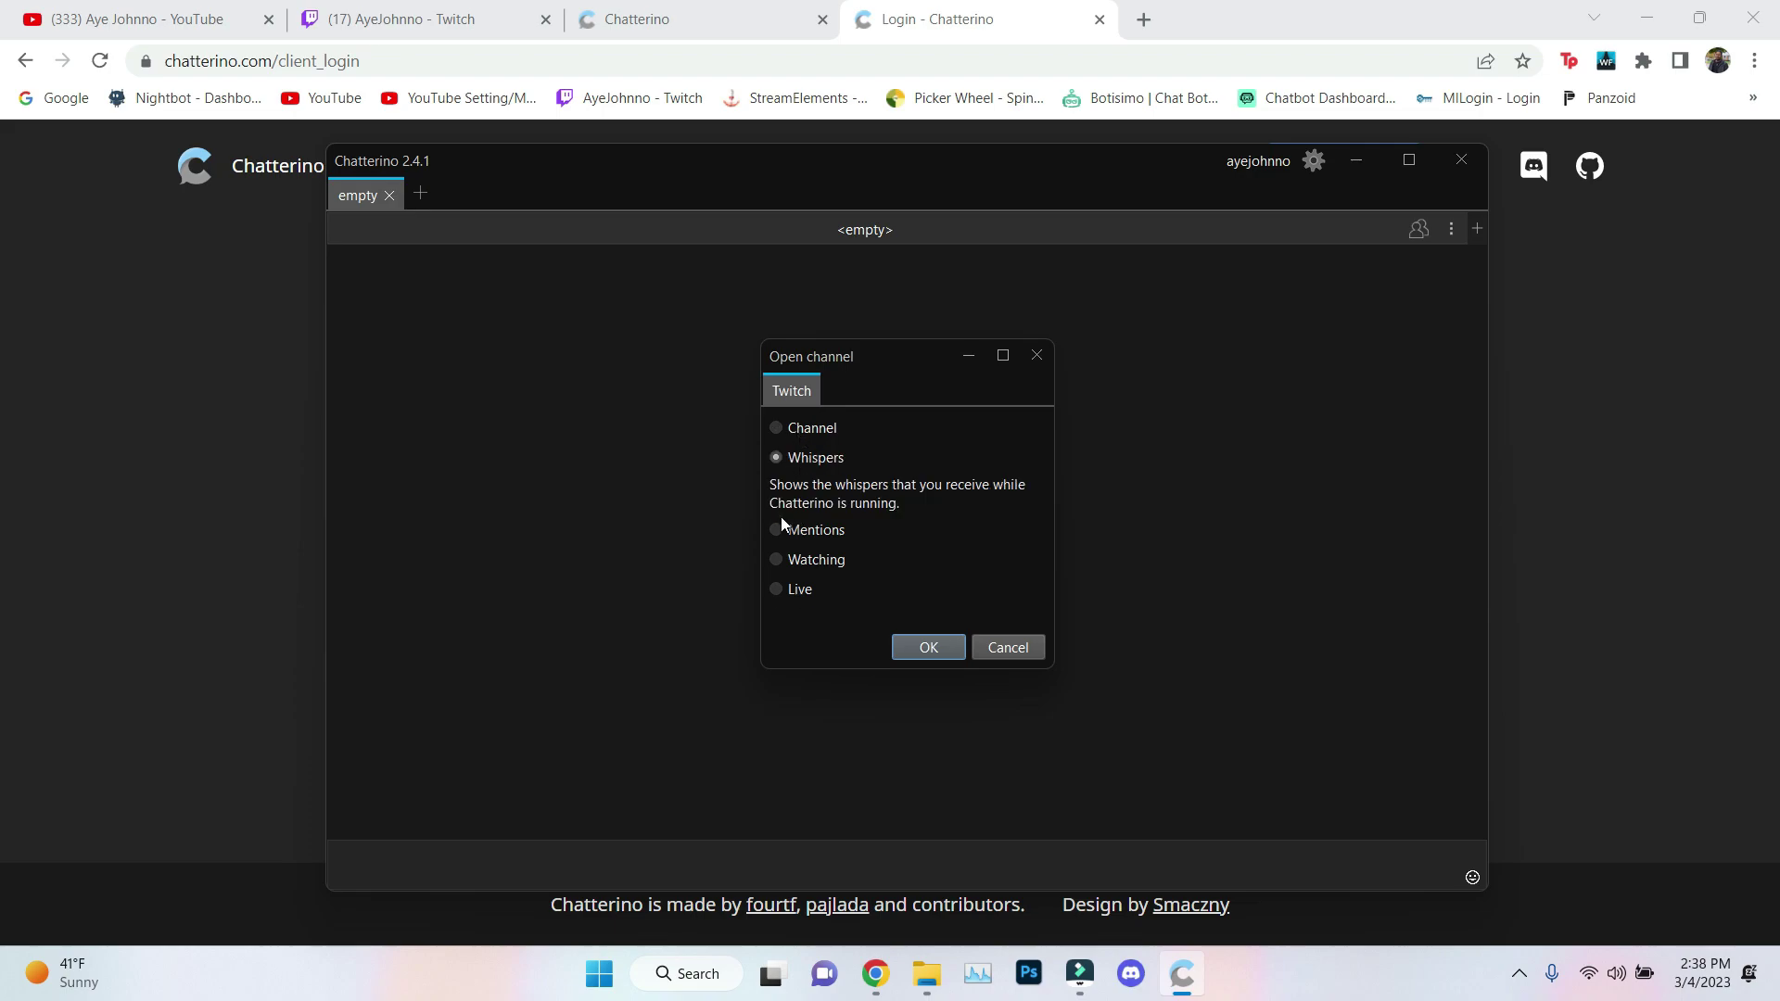
pyautogui.click(780, 531)
pyautogui.click(777, 569)
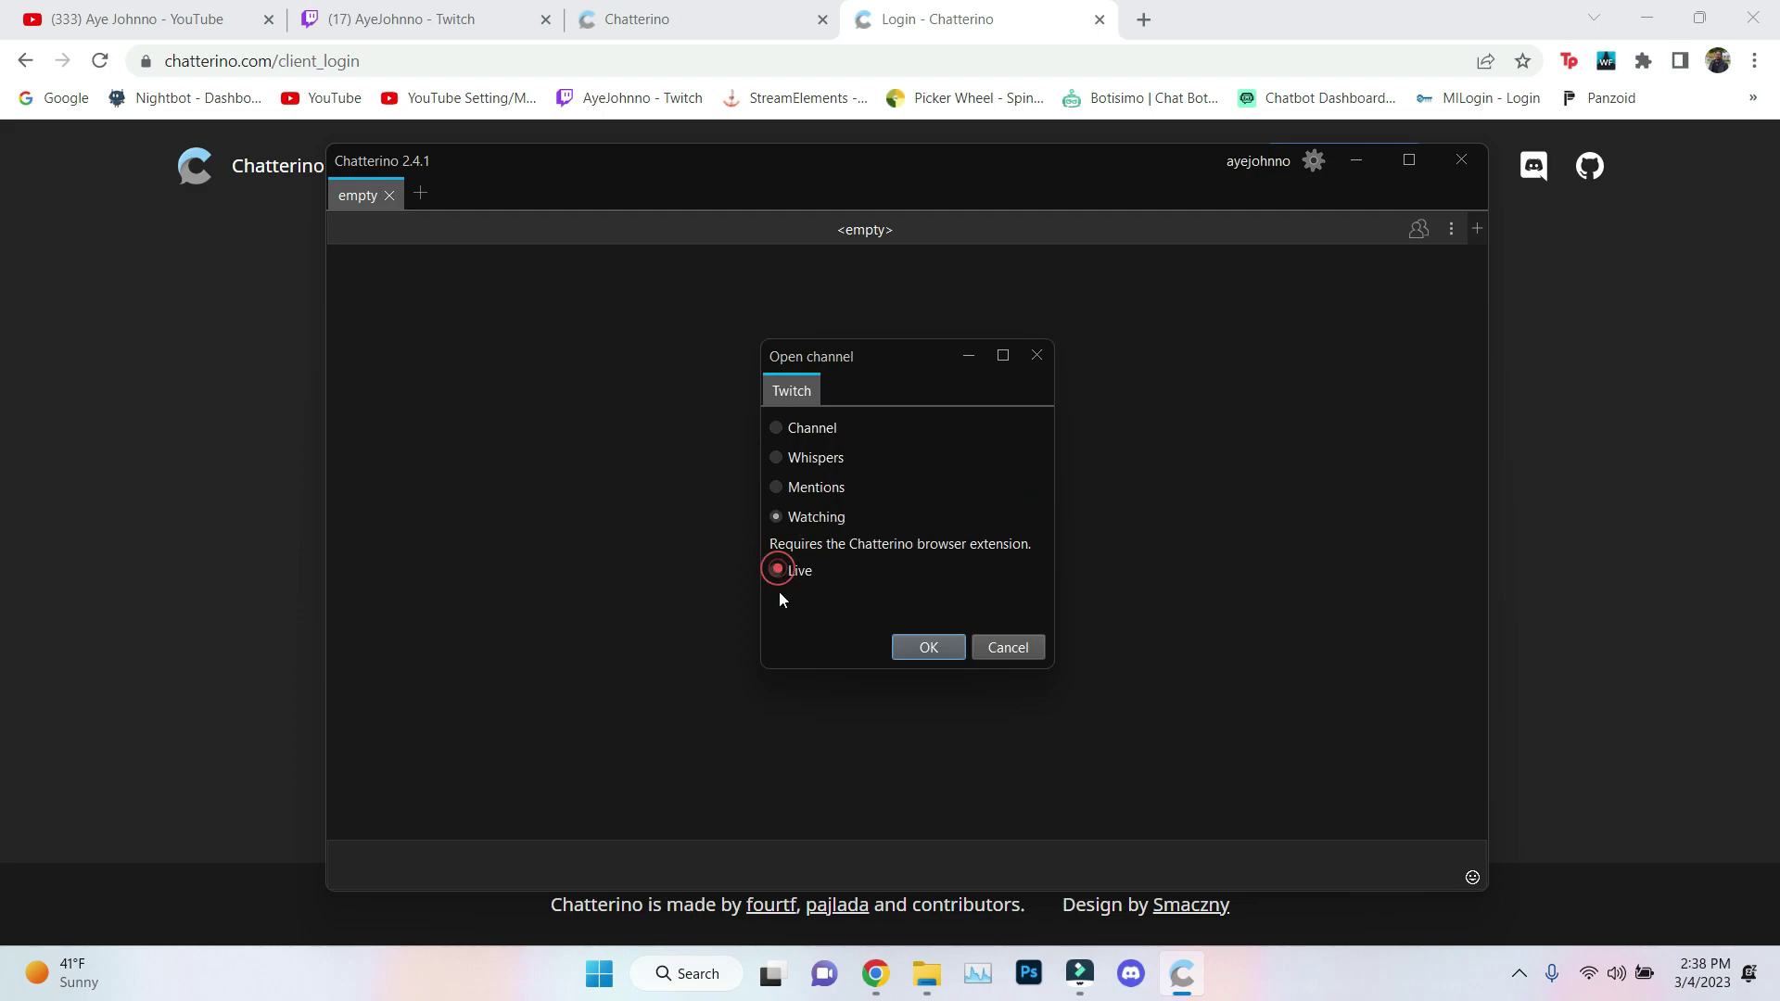
pyautogui.click(779, 575)
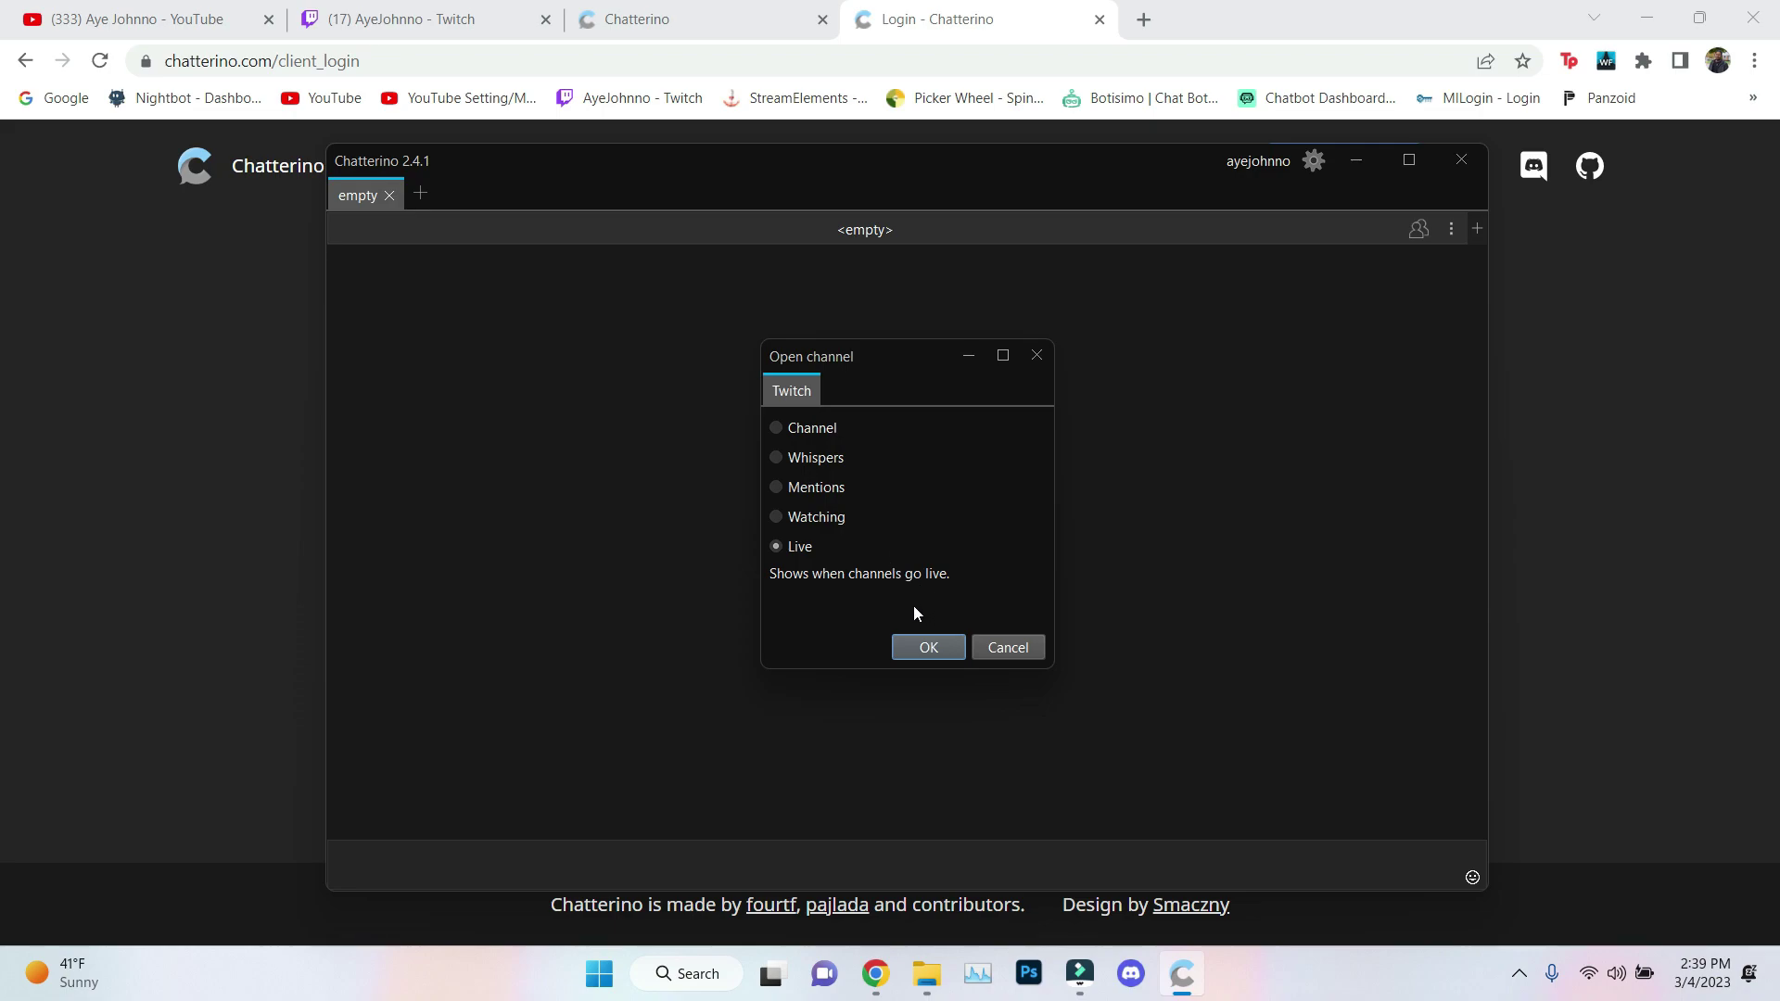
# Step: Choose the Channel option and join the Twitch channel AyeJohnno in the split
pyautogui.click(777, 426)
pyautogui.click(818, 484)
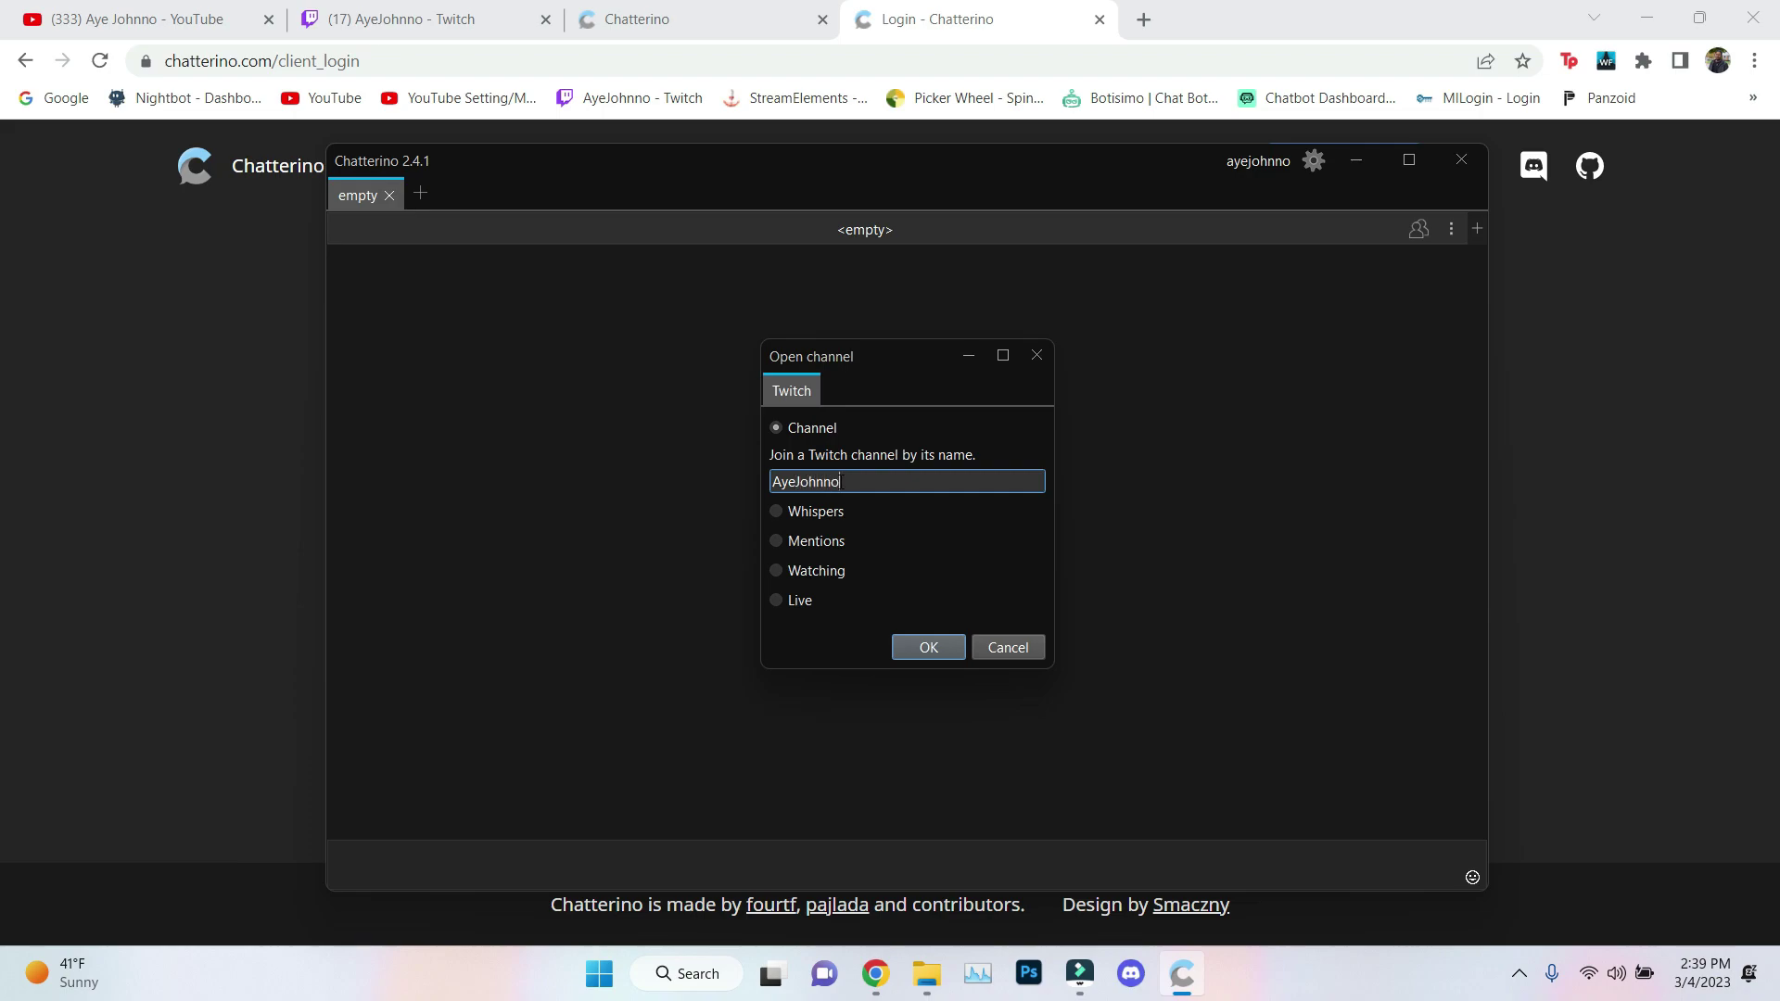
pyautogui.press('Return')
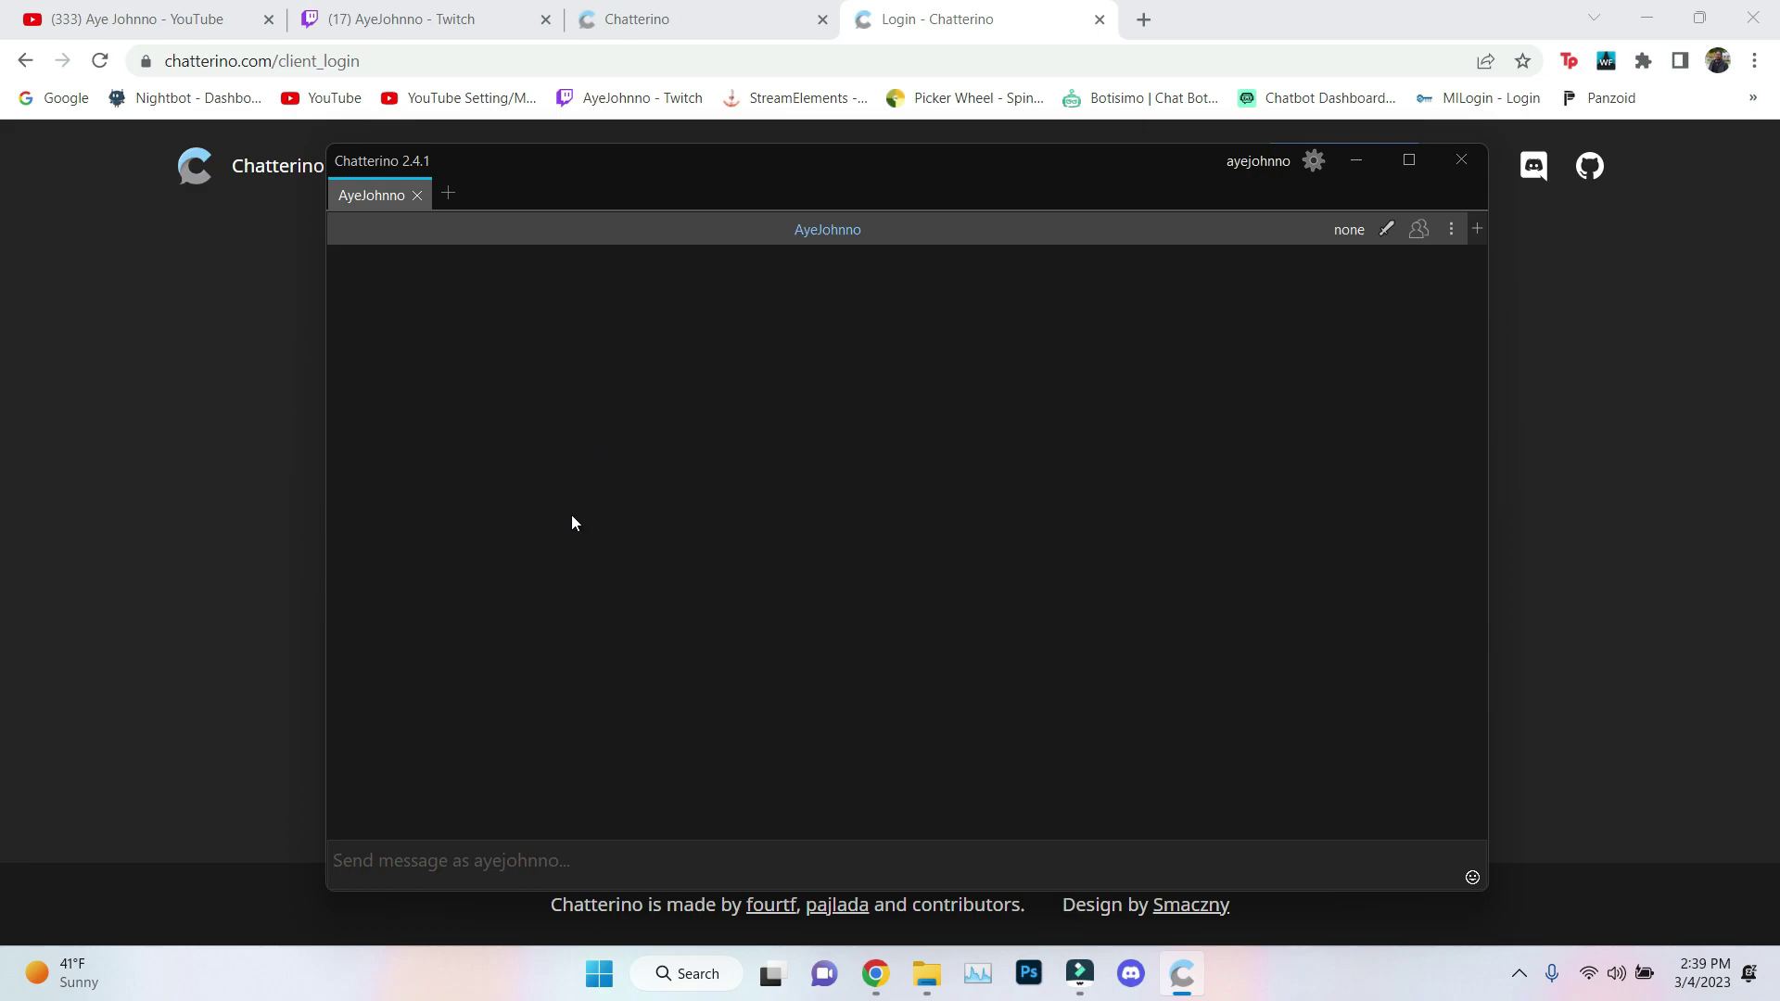
# Step: Send the message "yooooo" to the AyeJohnno chat, and open that channel's stream chat on Twitch in Chrome to check it
pyautogui.click(500, 868)
pyautogui.write('yooooo')
pyautogui.press('Return')
pyautogui.click(382, 13)
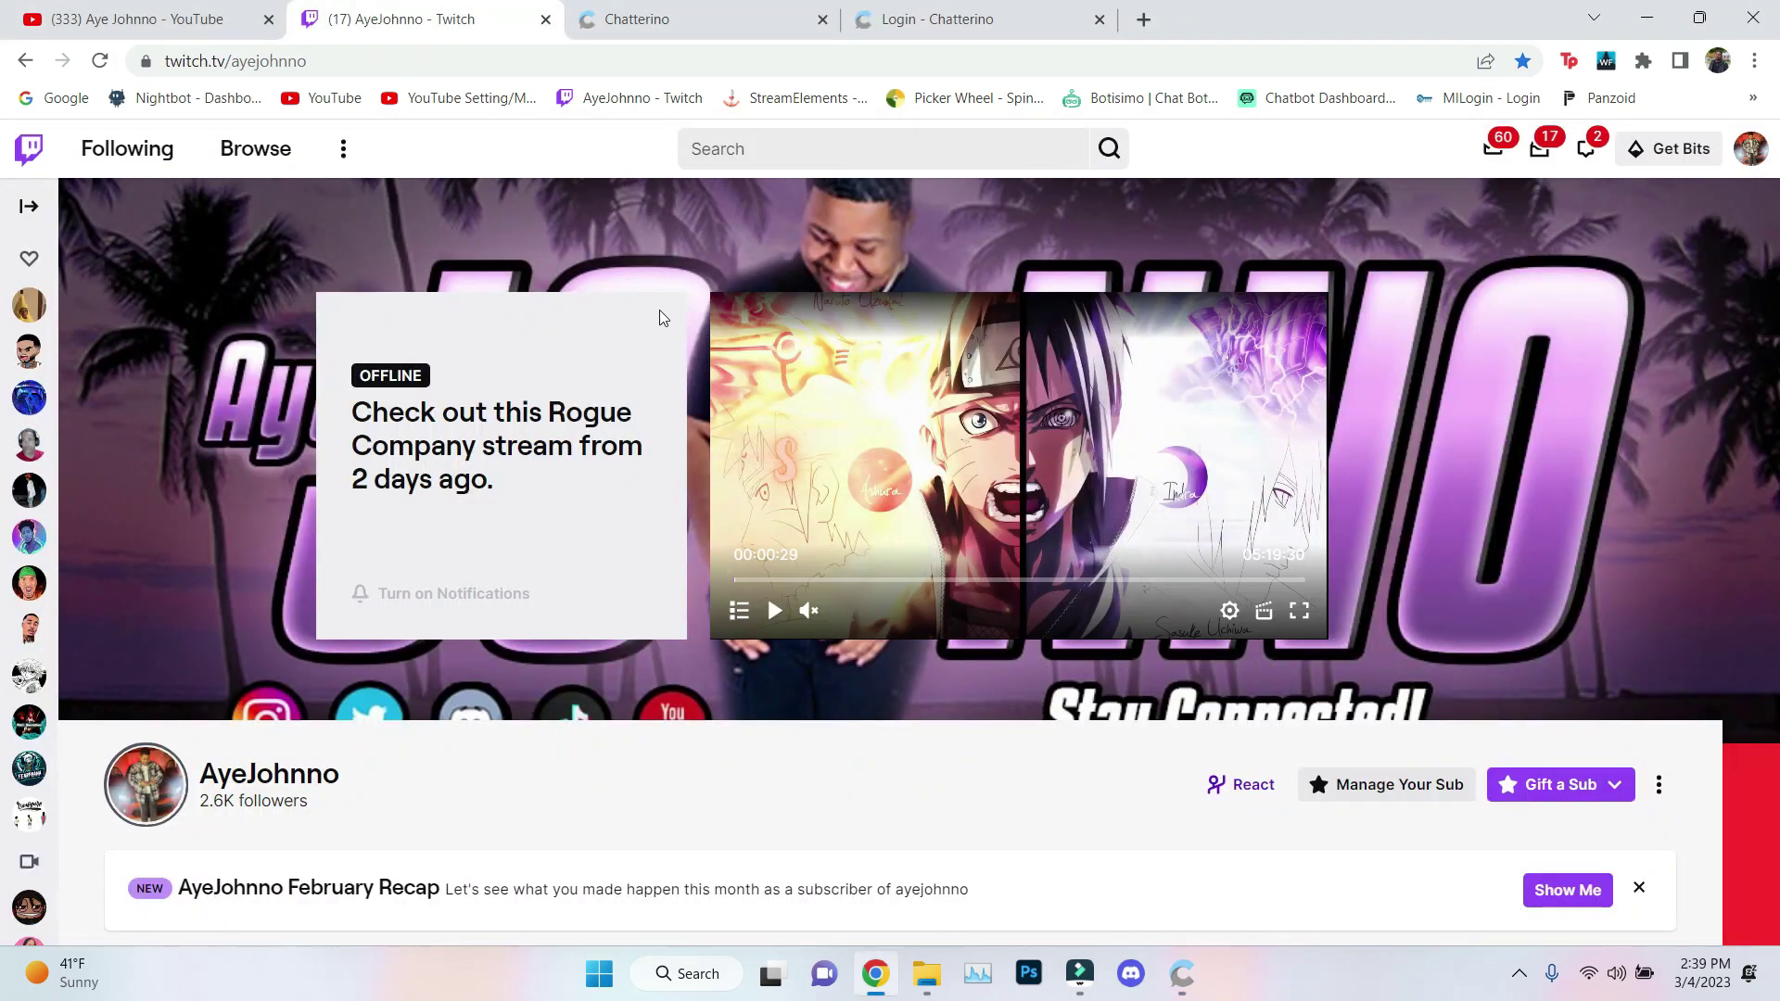
pyautogui.scroll(-5, 1026, 609)
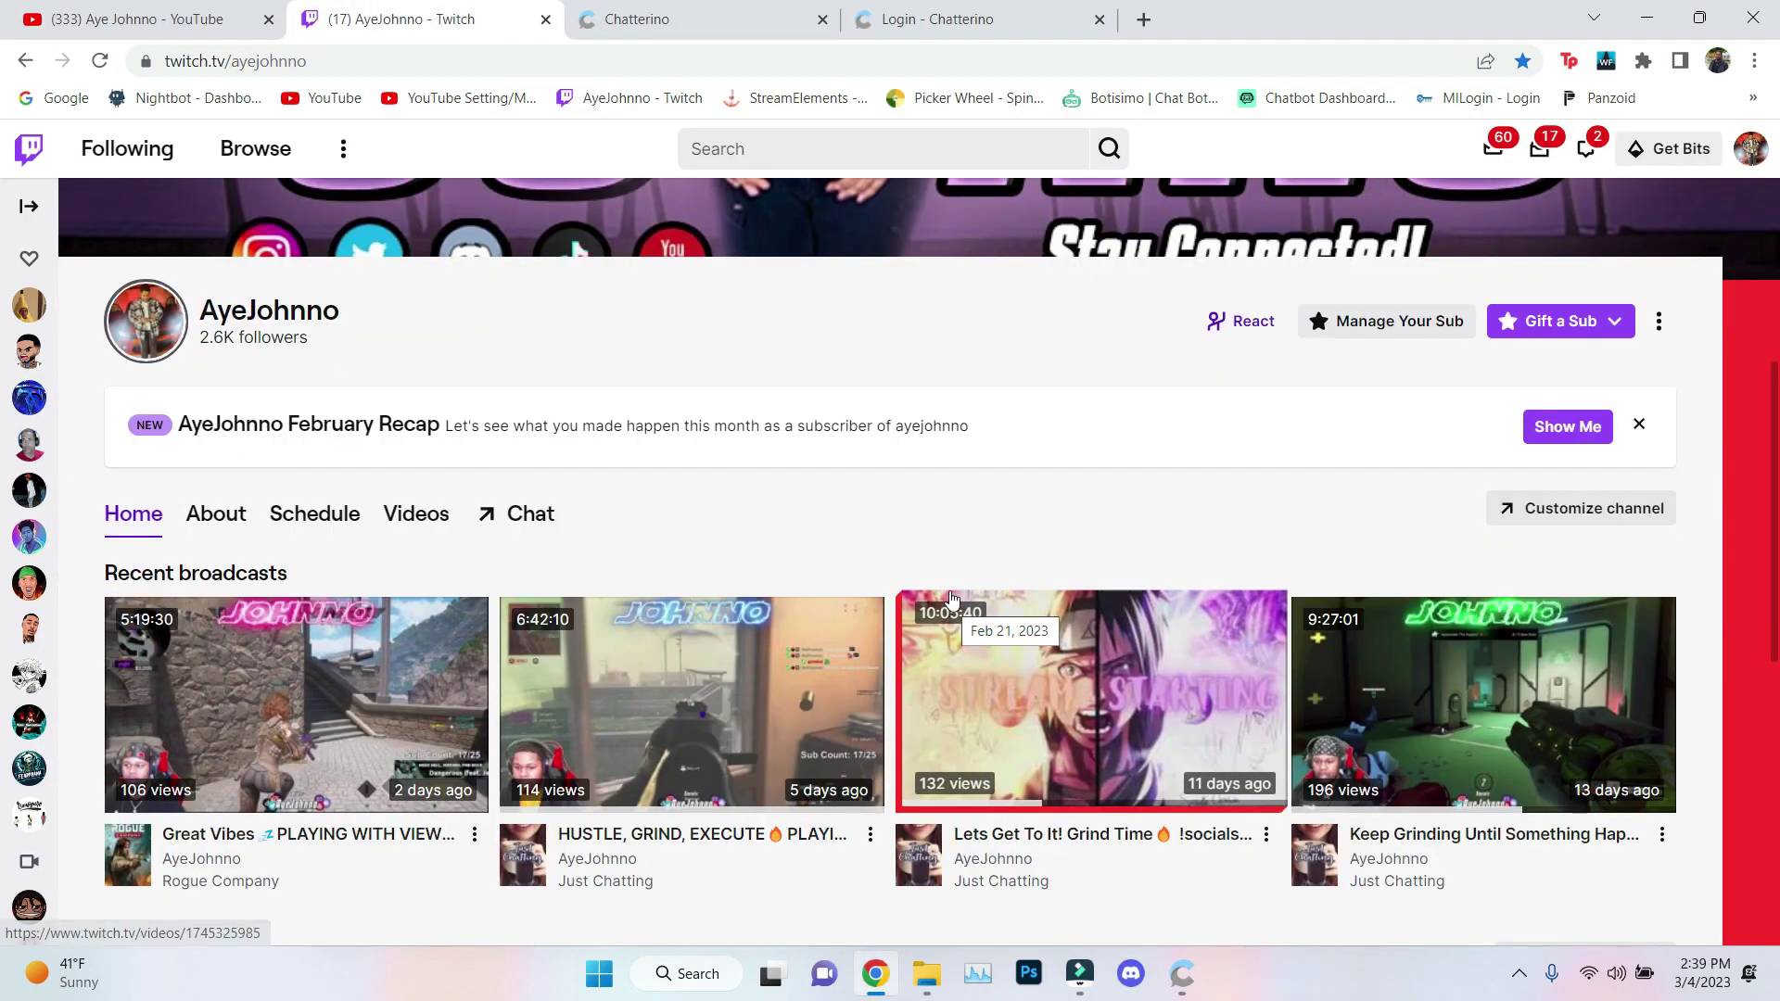
pyautogui.click(531, 514)
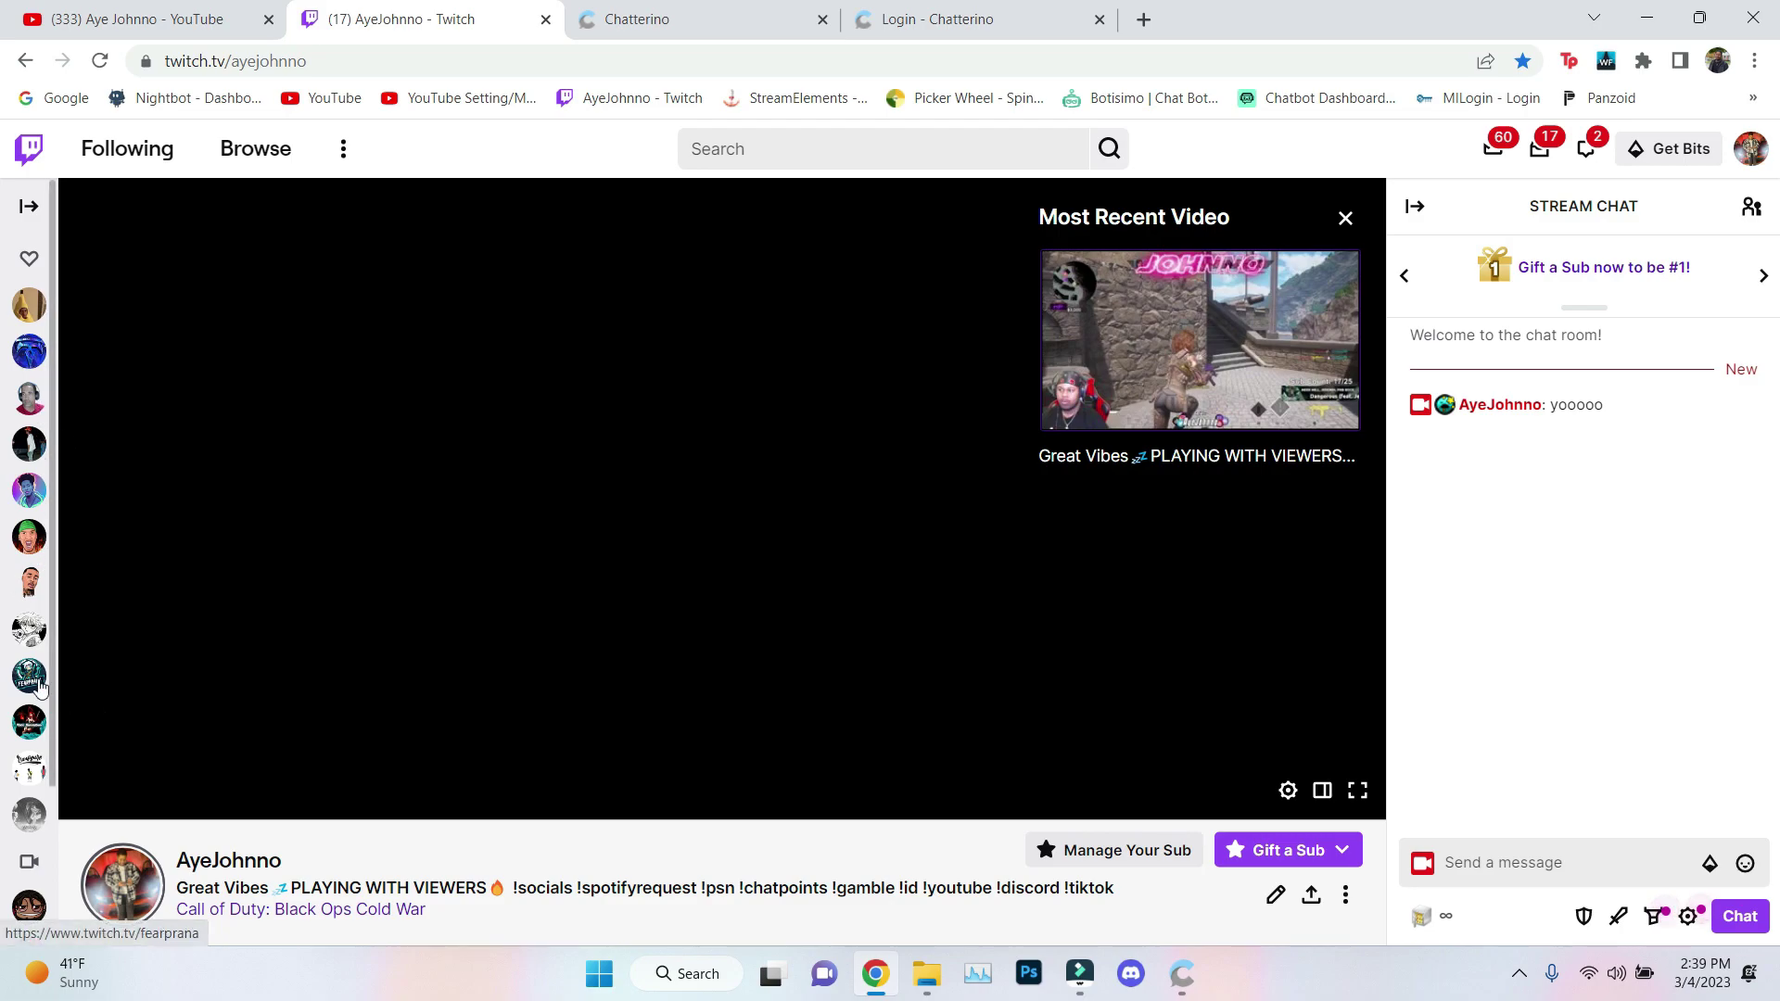
# Step: Open the live Flight23white channel on Twitch and copy its name, with the stream's volume lowered and playback paused
pyautogui.click(24, 591)
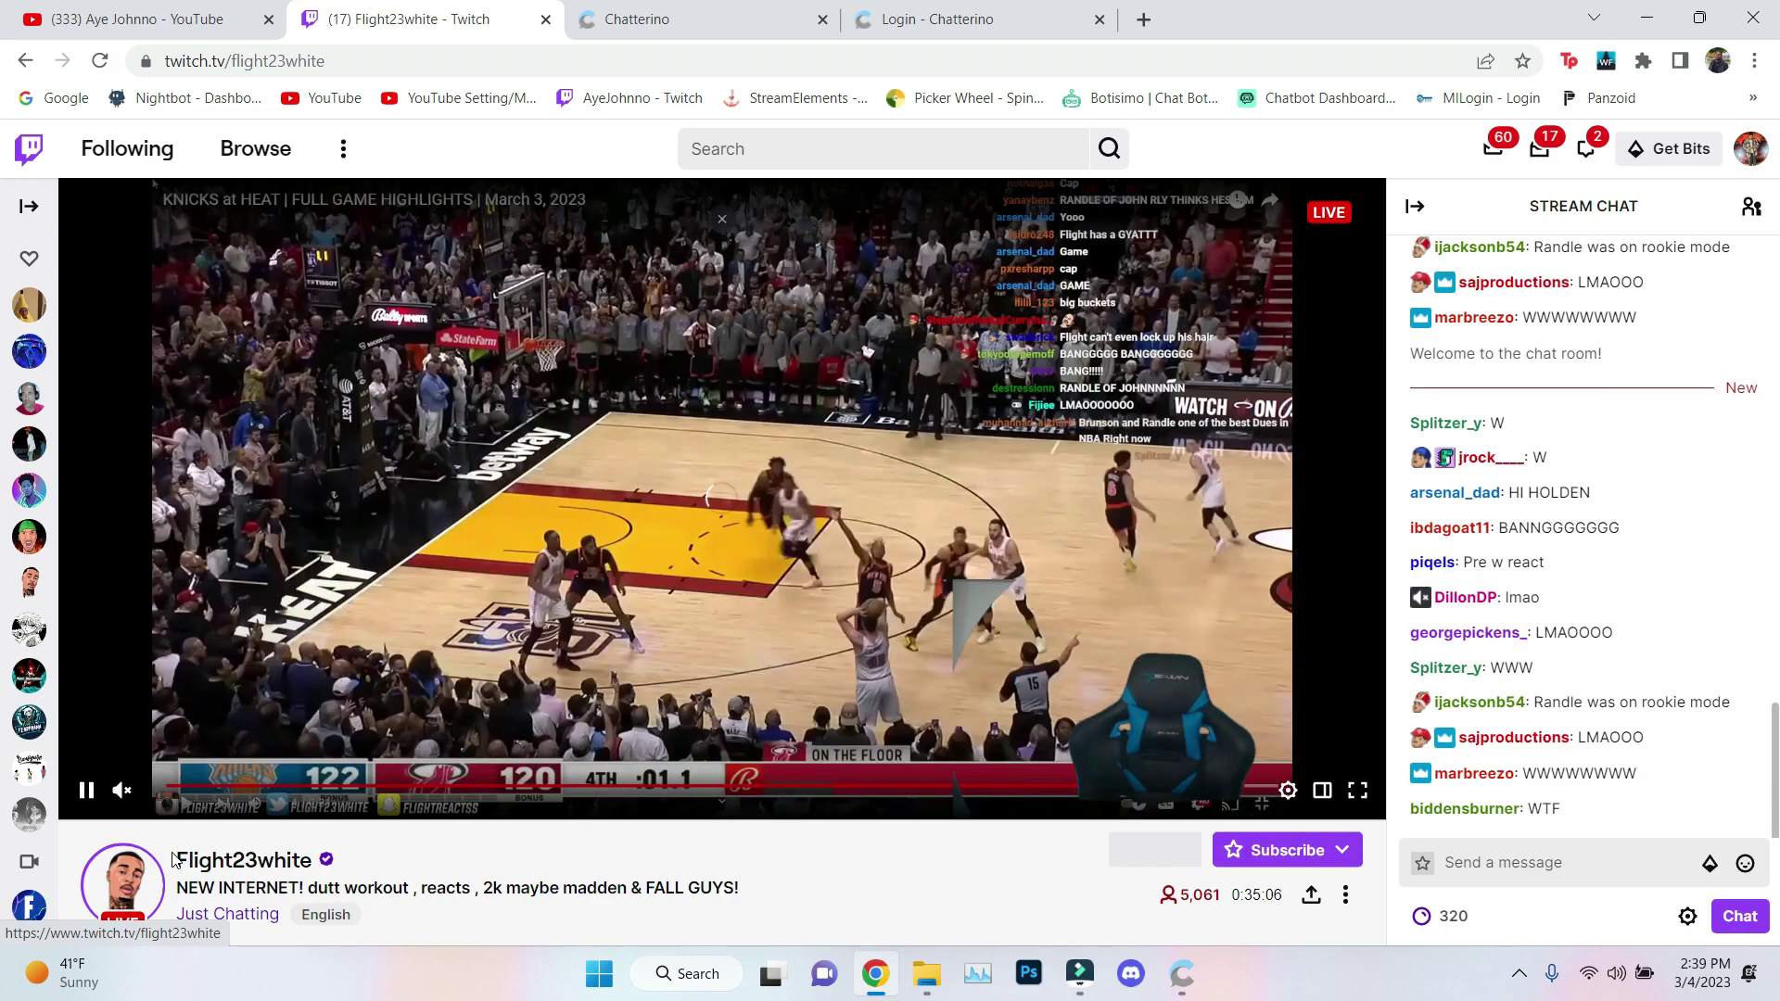
pyautogui.moveTo(173, 860); pyautogui.dragTo(309, 872)
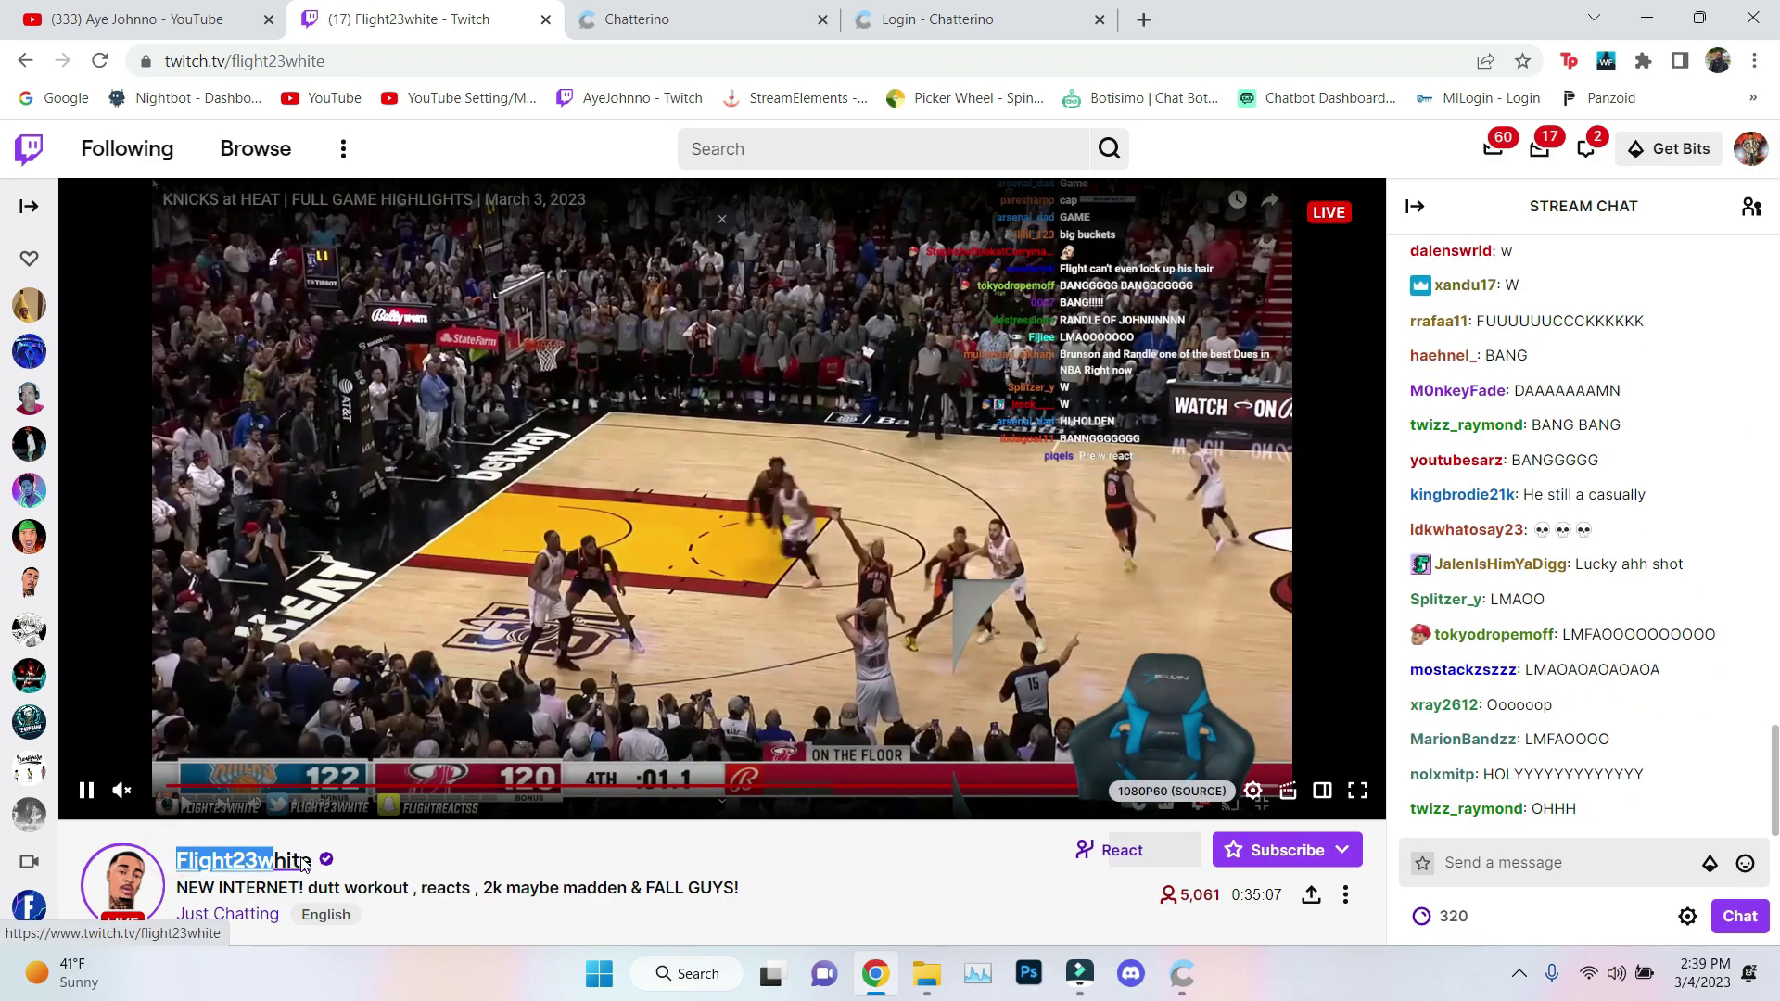
pyautogui.rightClick(309, 870)
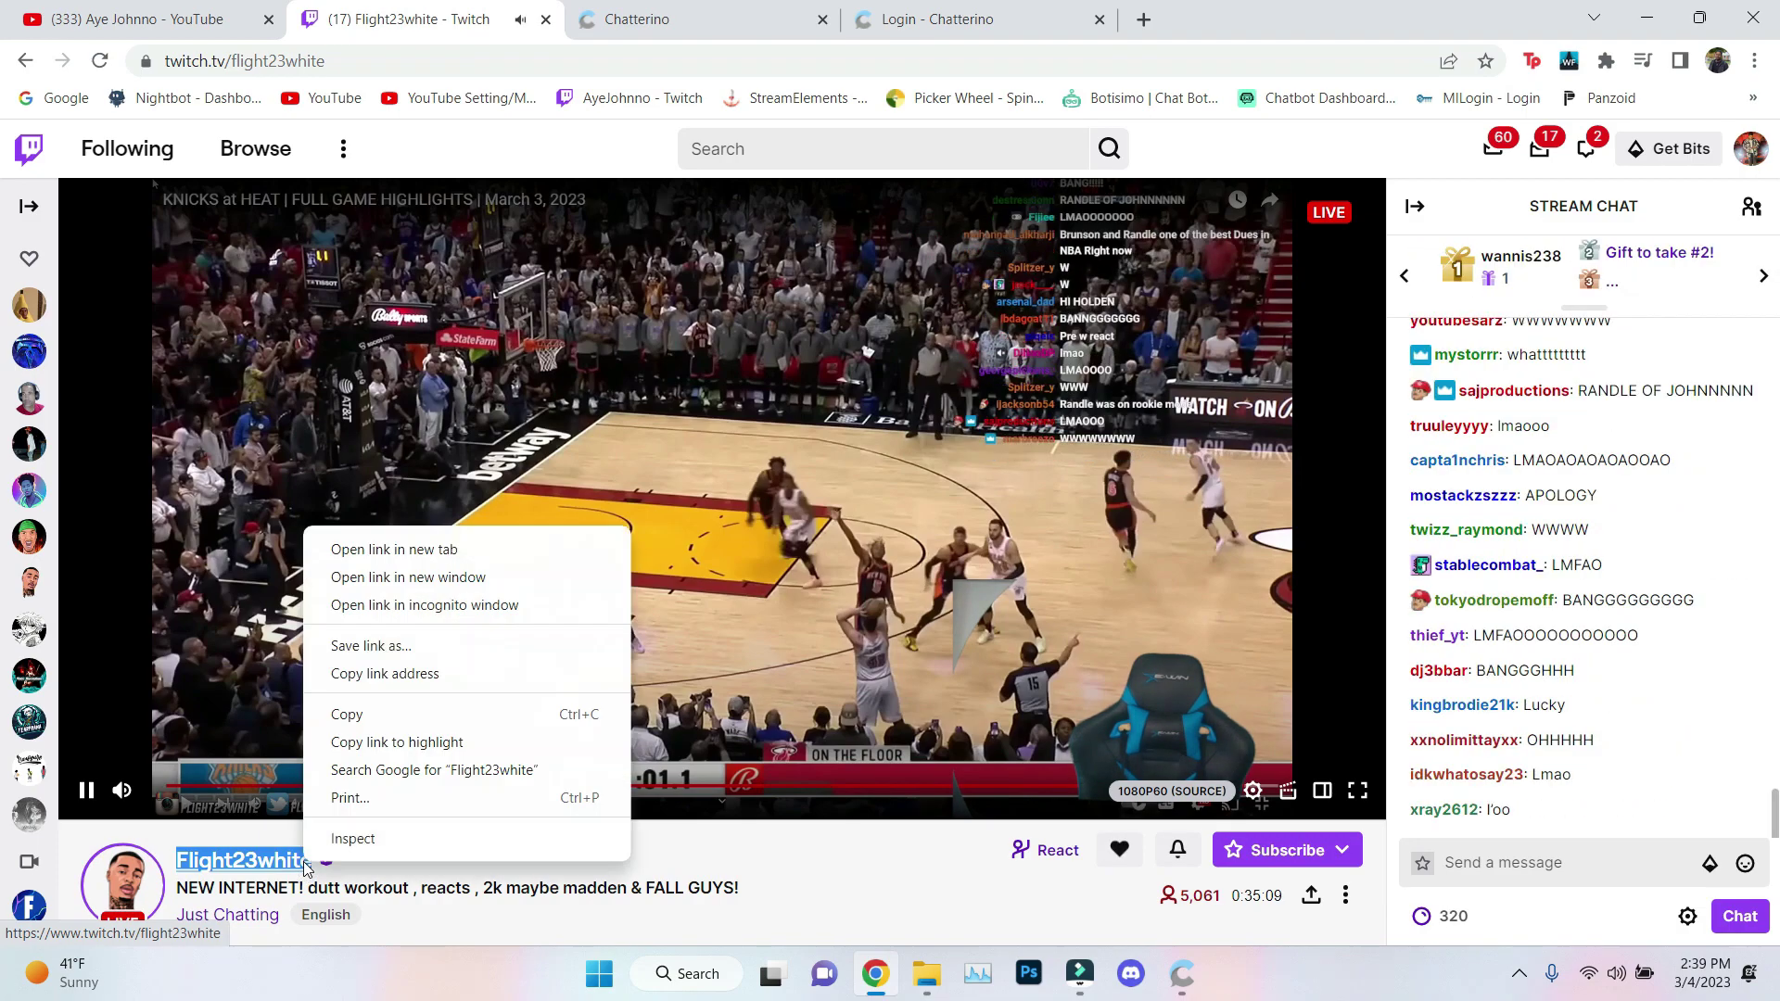
pyautogui.click(365, 716)
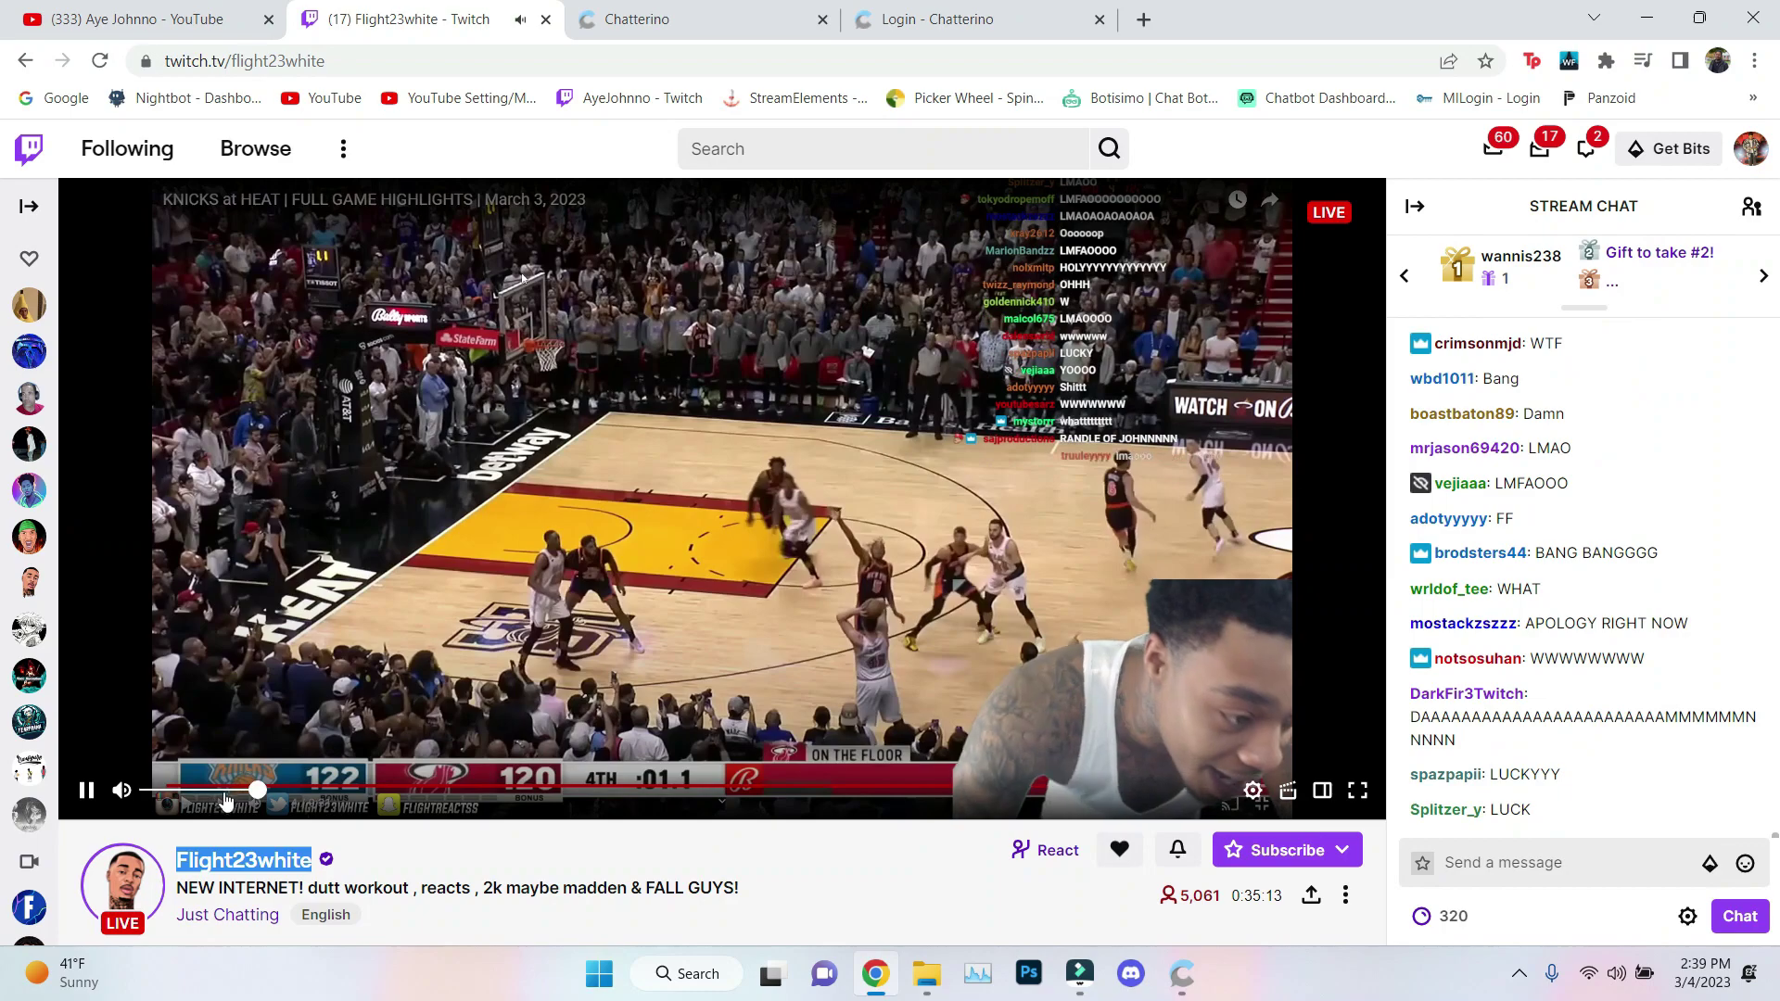
pyautogui.moveTo(257, 790); pyautogui.dragTo(199, 796)
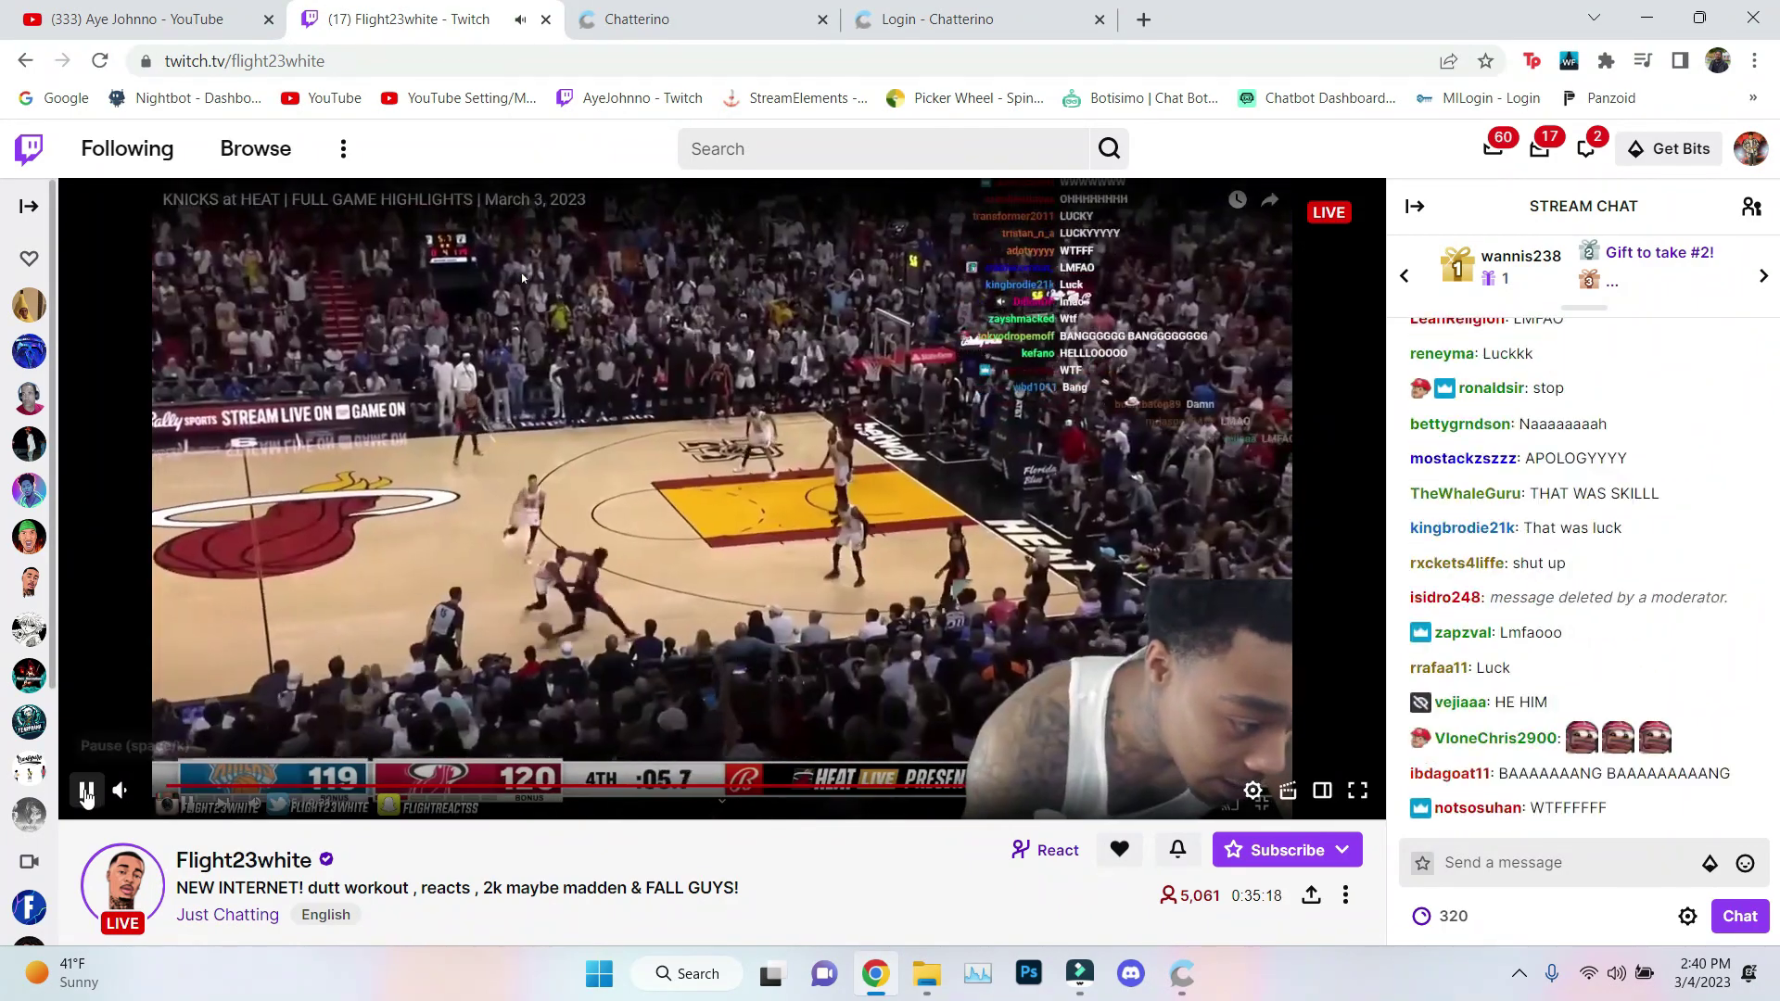
pyautogui.click(86, 790)
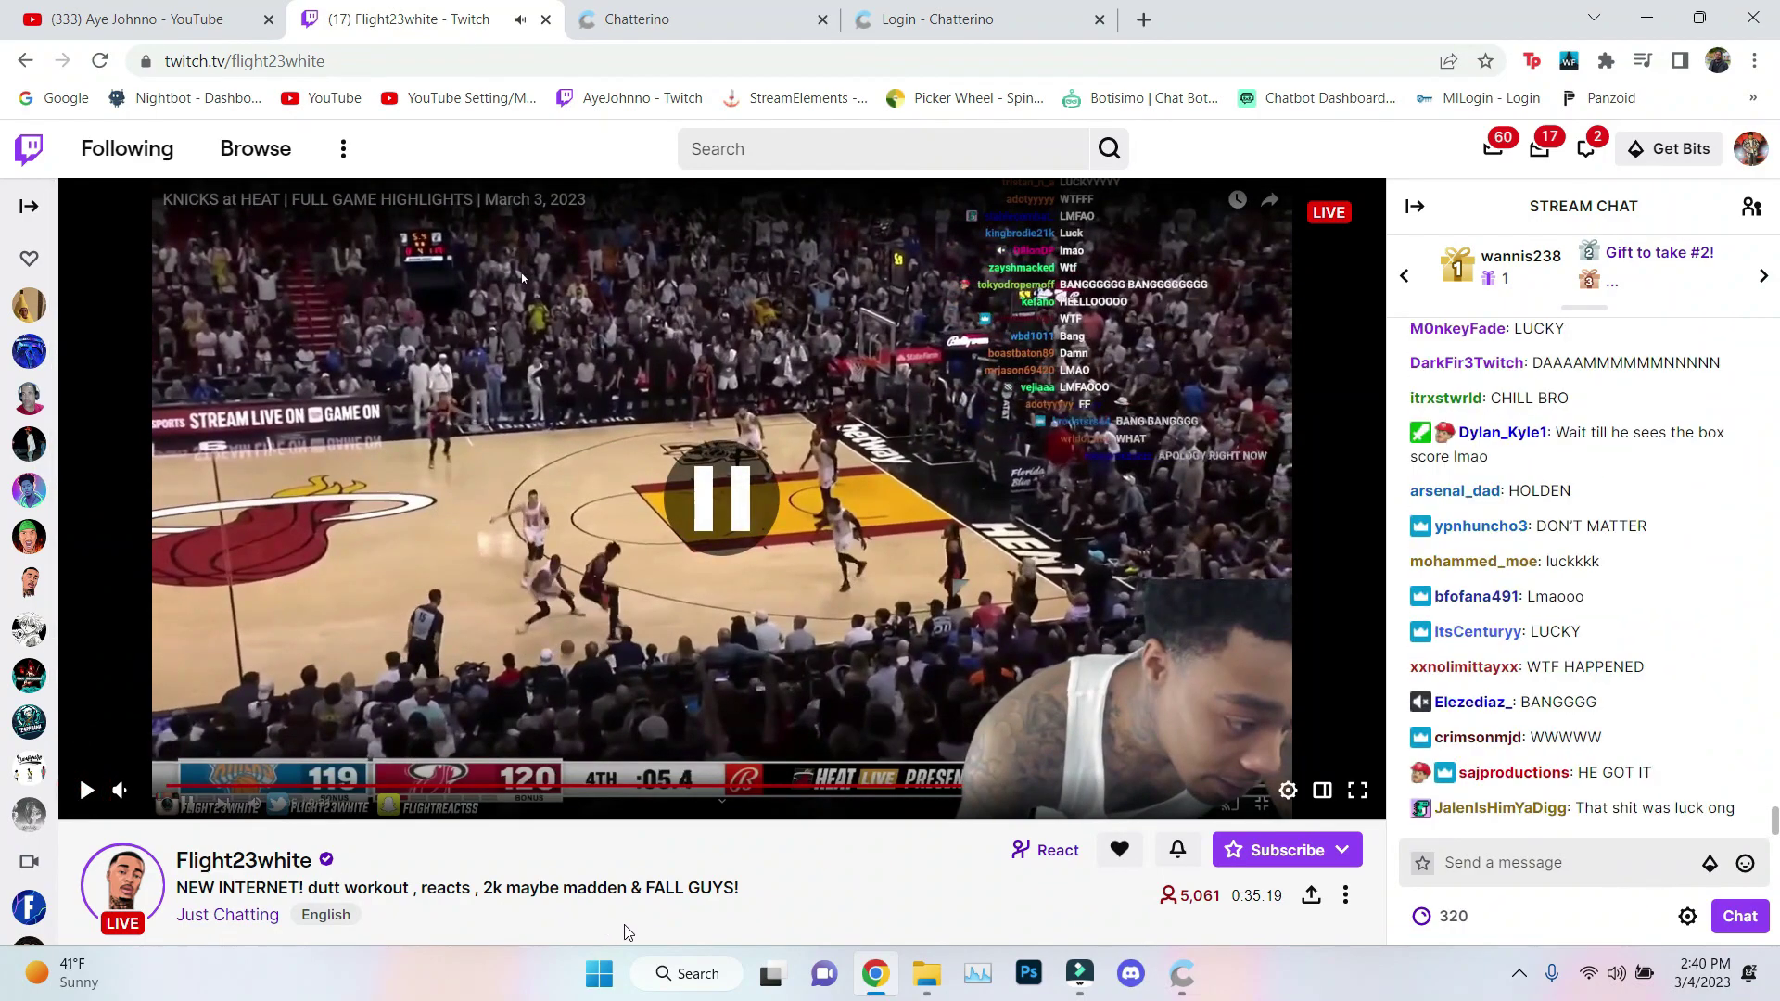
# Step: Switch to Chatterino and open the Flight23white channel in a new tab, using the copied channel name
pyautogui.click(1167, 991)
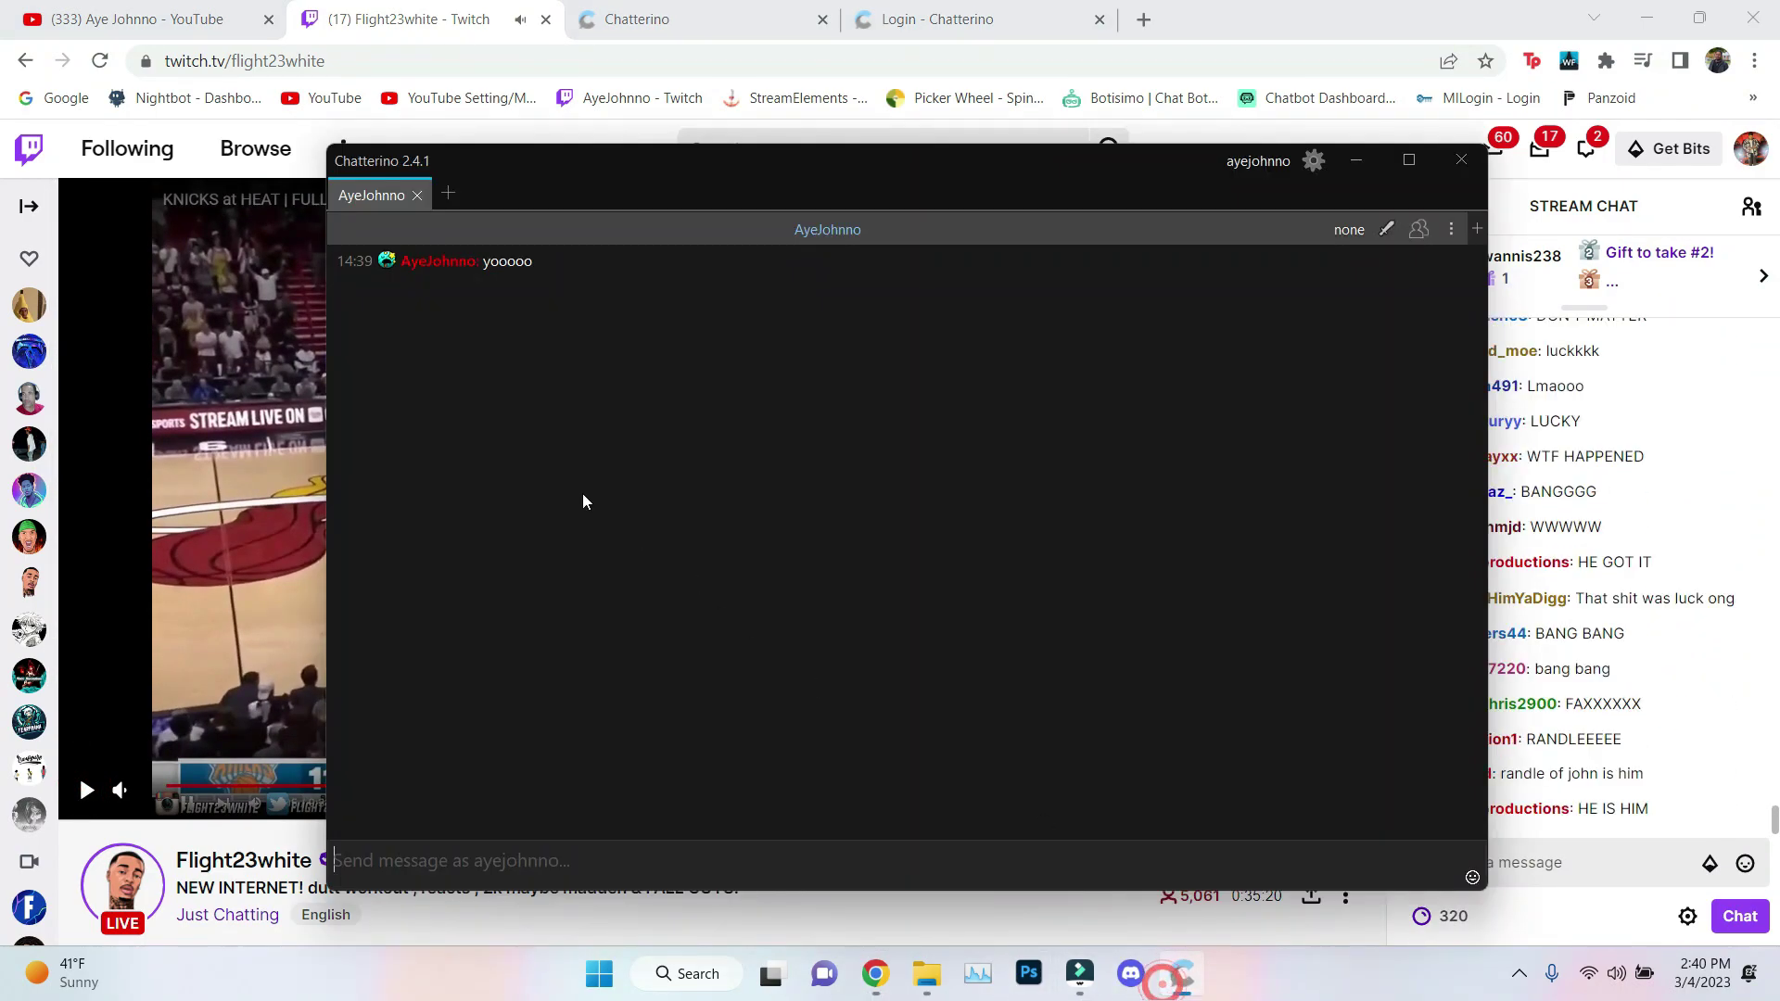
pyautogui.click(449, 194)
pyautogui.click(852, 541)
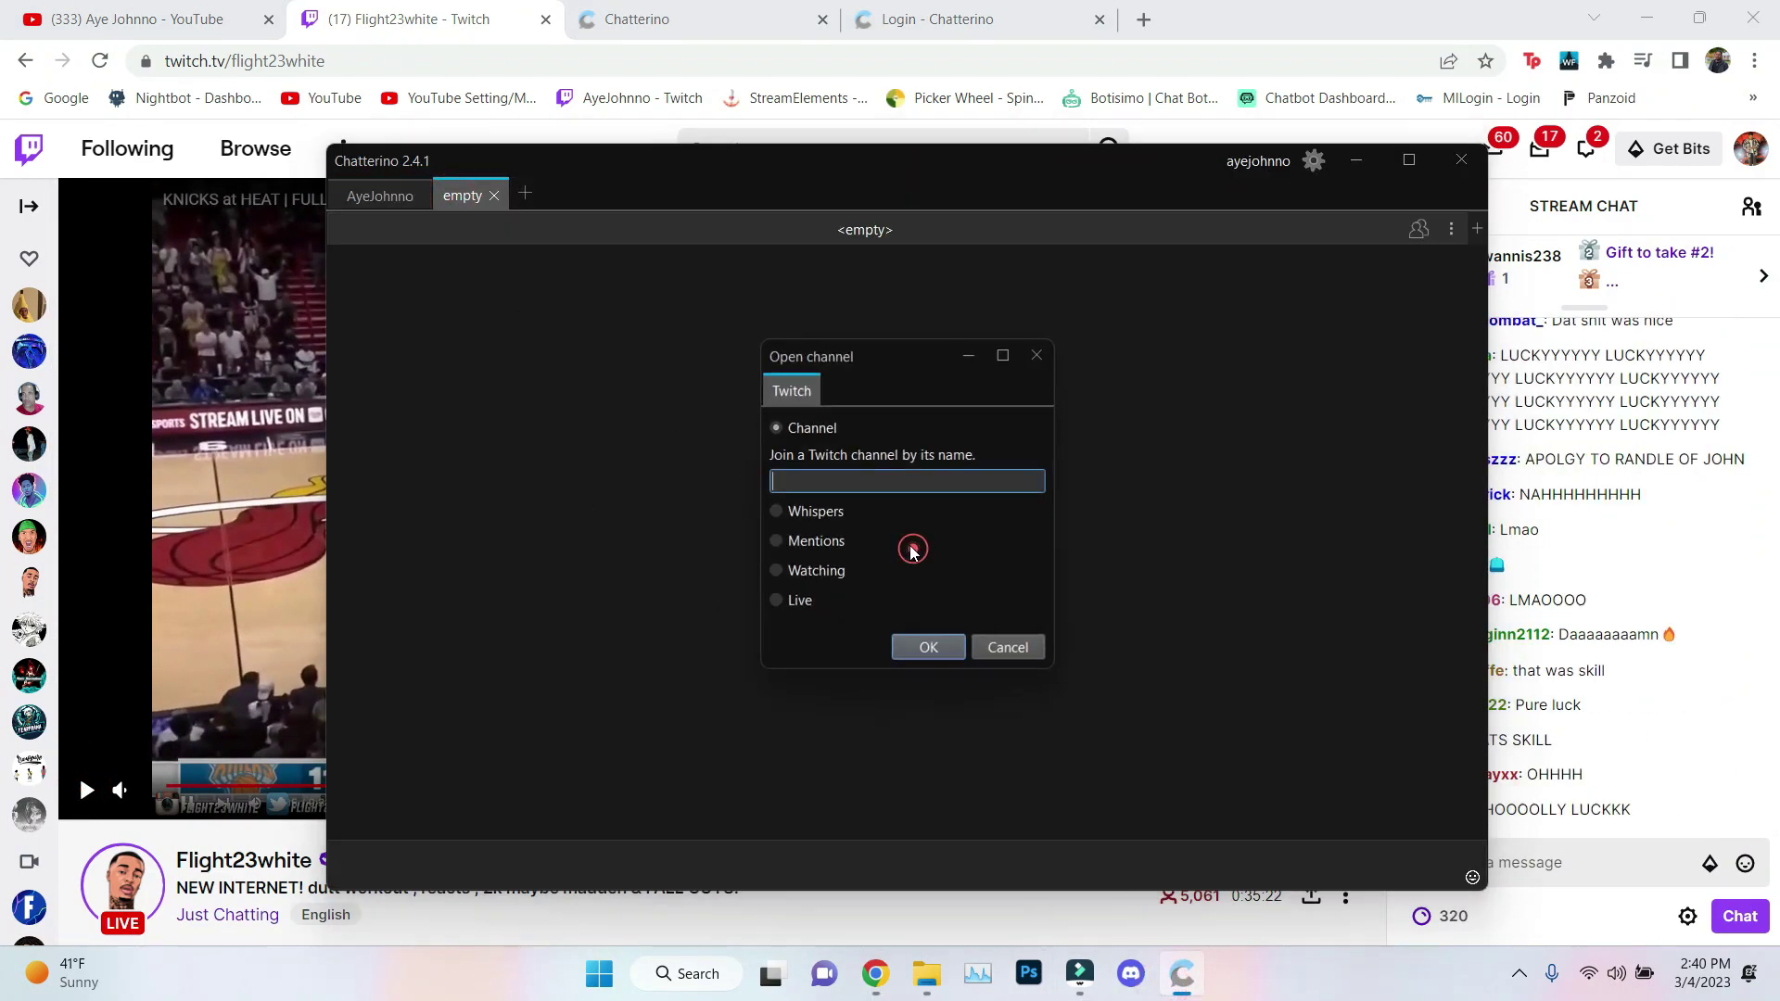
pyautogui.rightClick(868, 480)
pyautogui.click(920, 594)
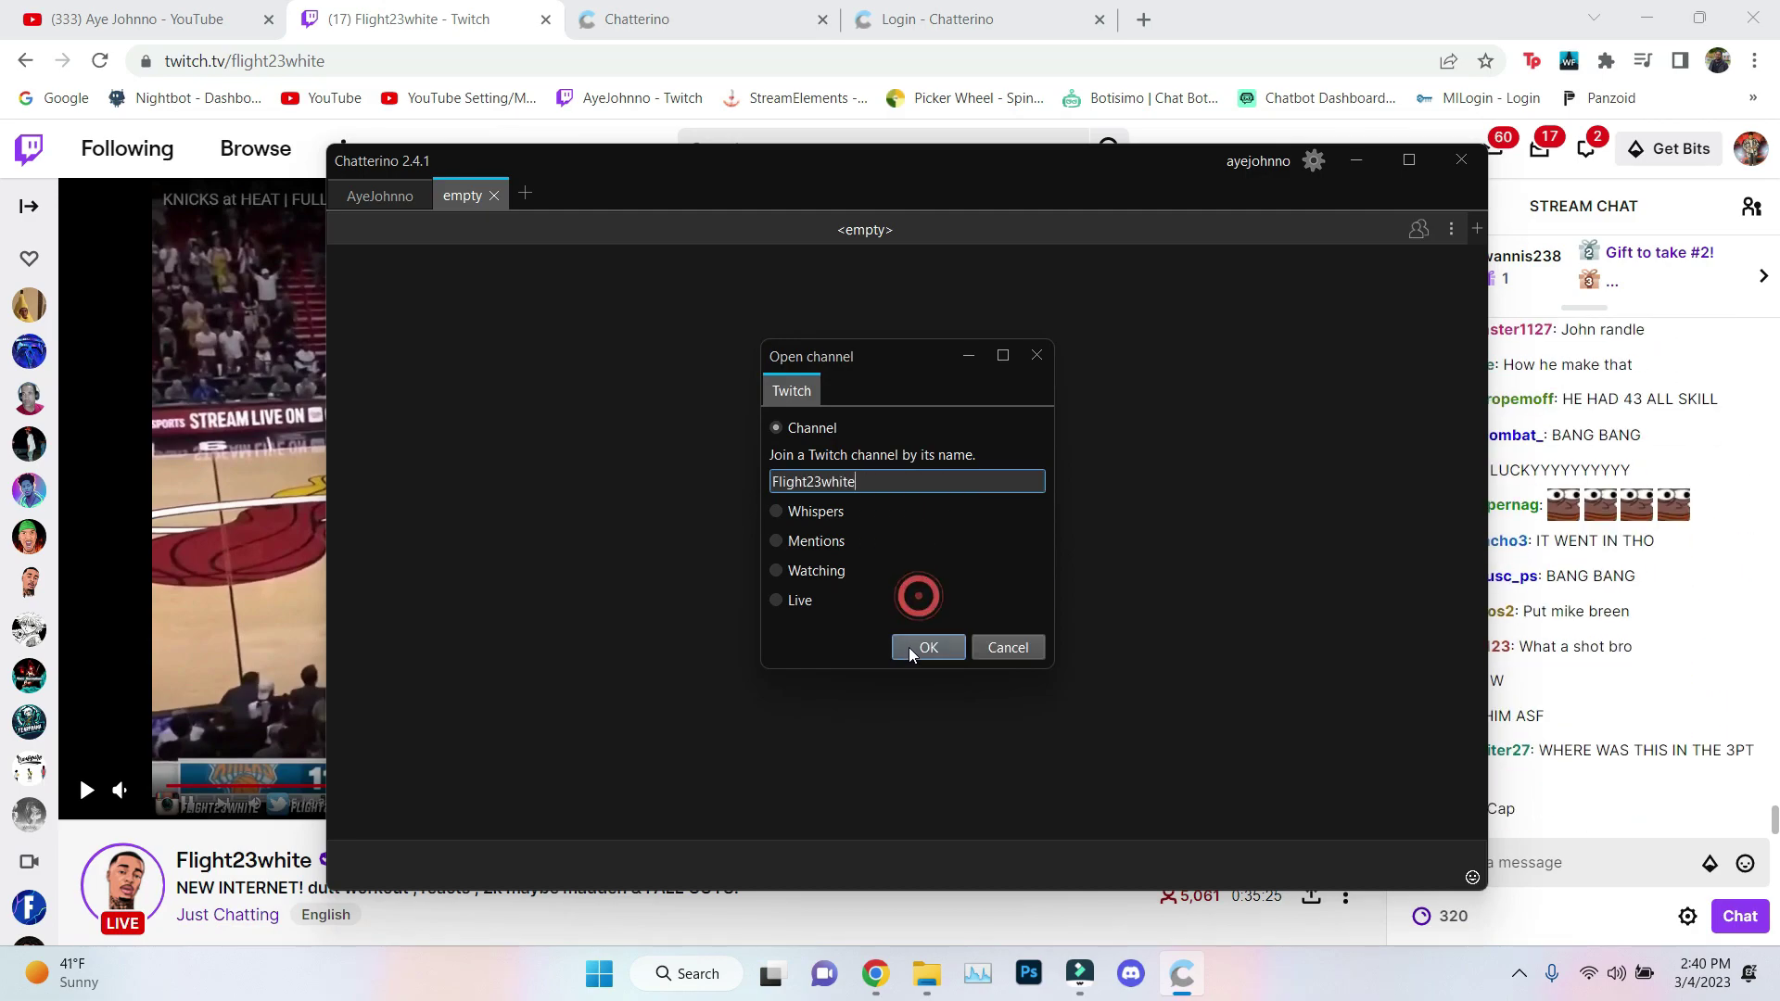
pyautogui.click(911, 646)
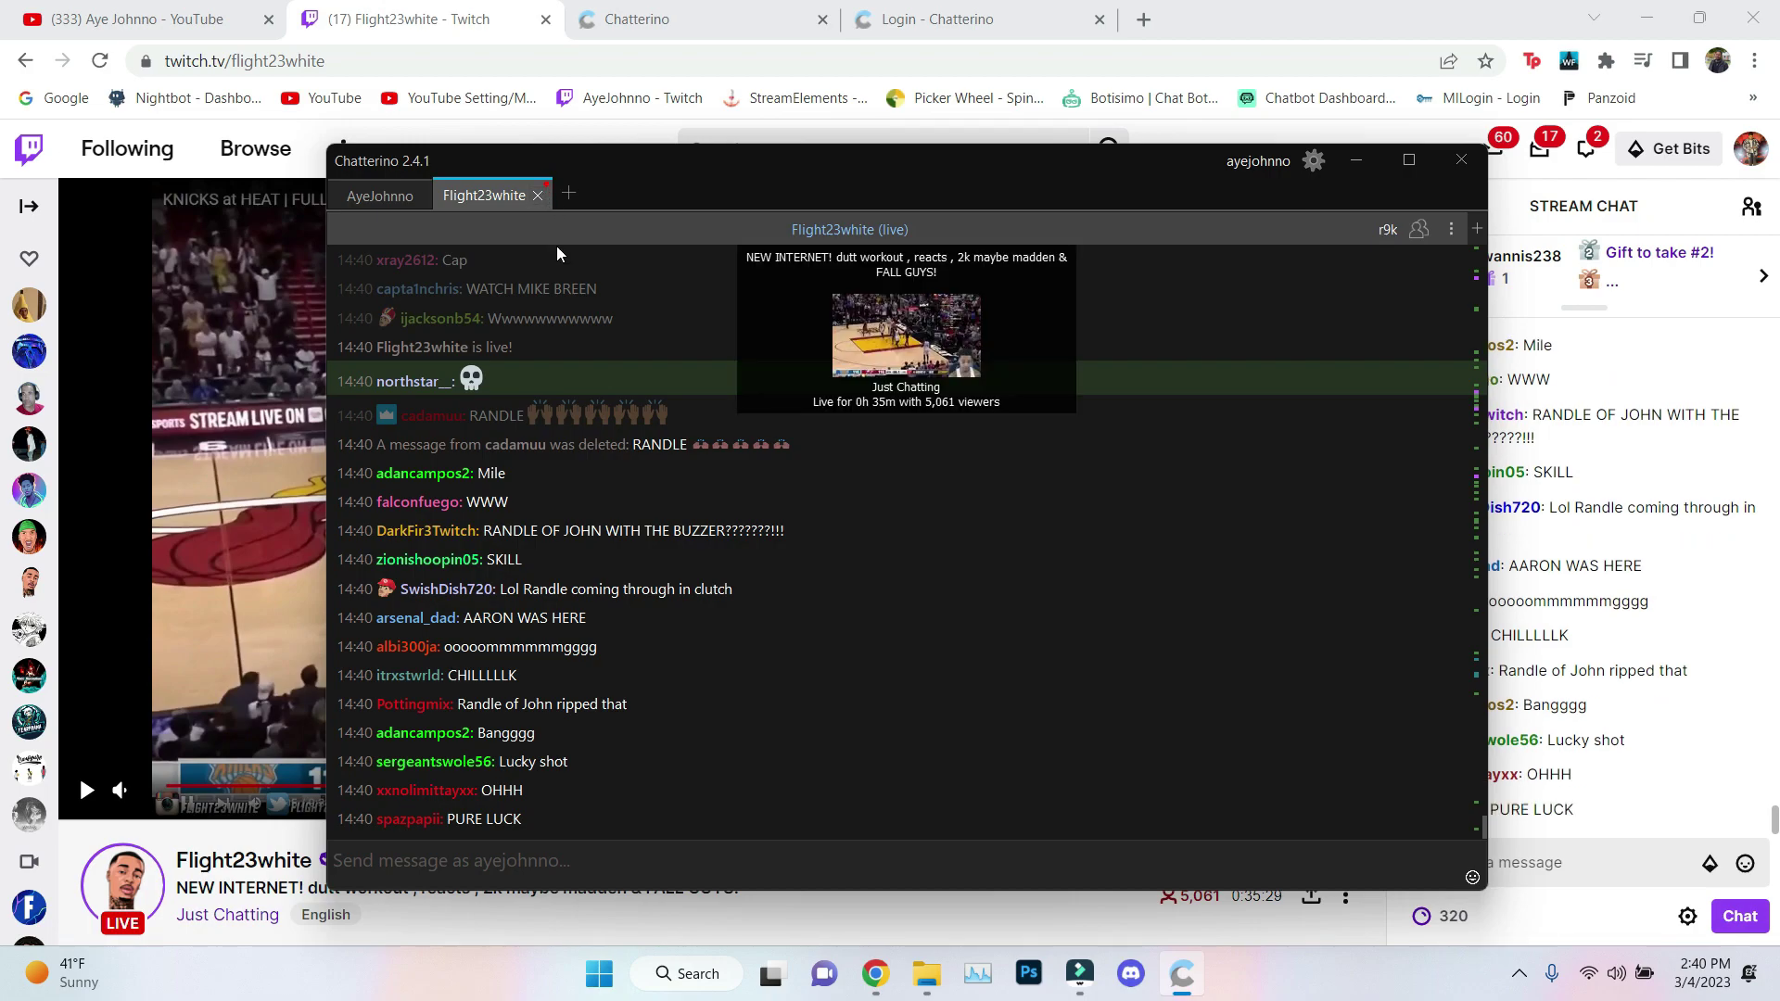
# Step: Look through the Flight23white chat history in Chatterino, including its emotes, highlighted entries and moderated messages
pyautogui.scroll(3, 834, 705)
pyautogui.scroll(-5, 564, 626)
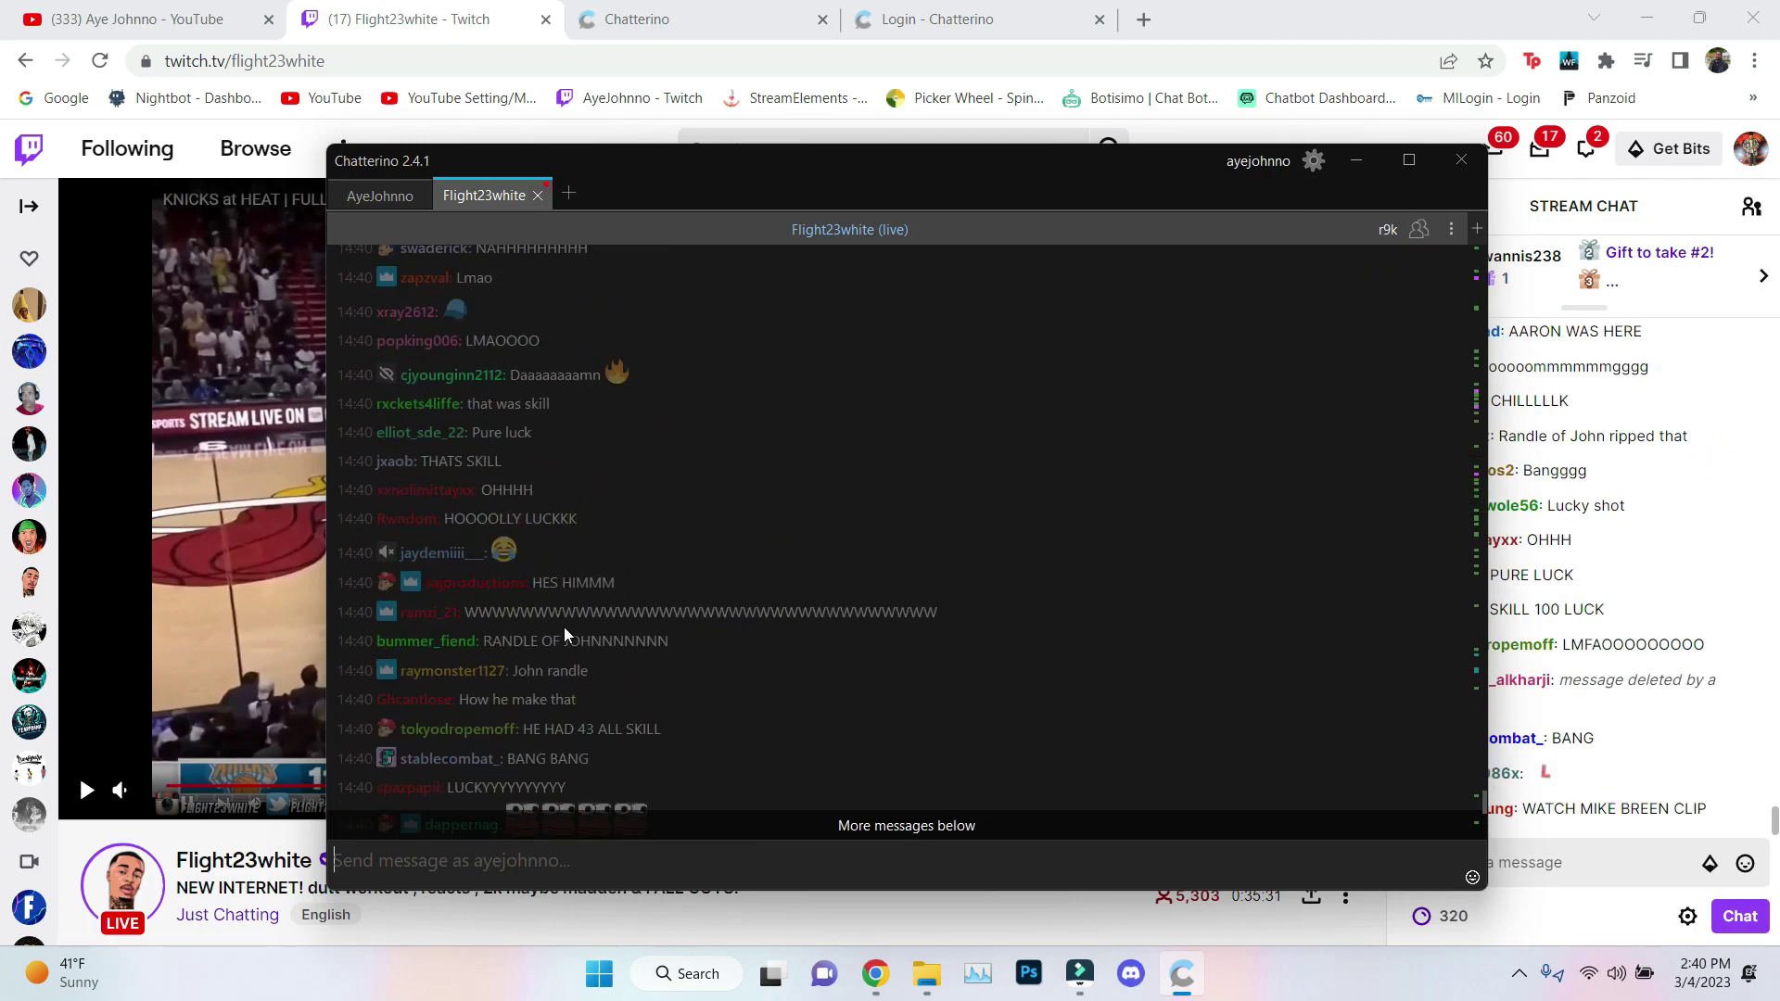
pyautogui.scroll(-6, 486, 567)
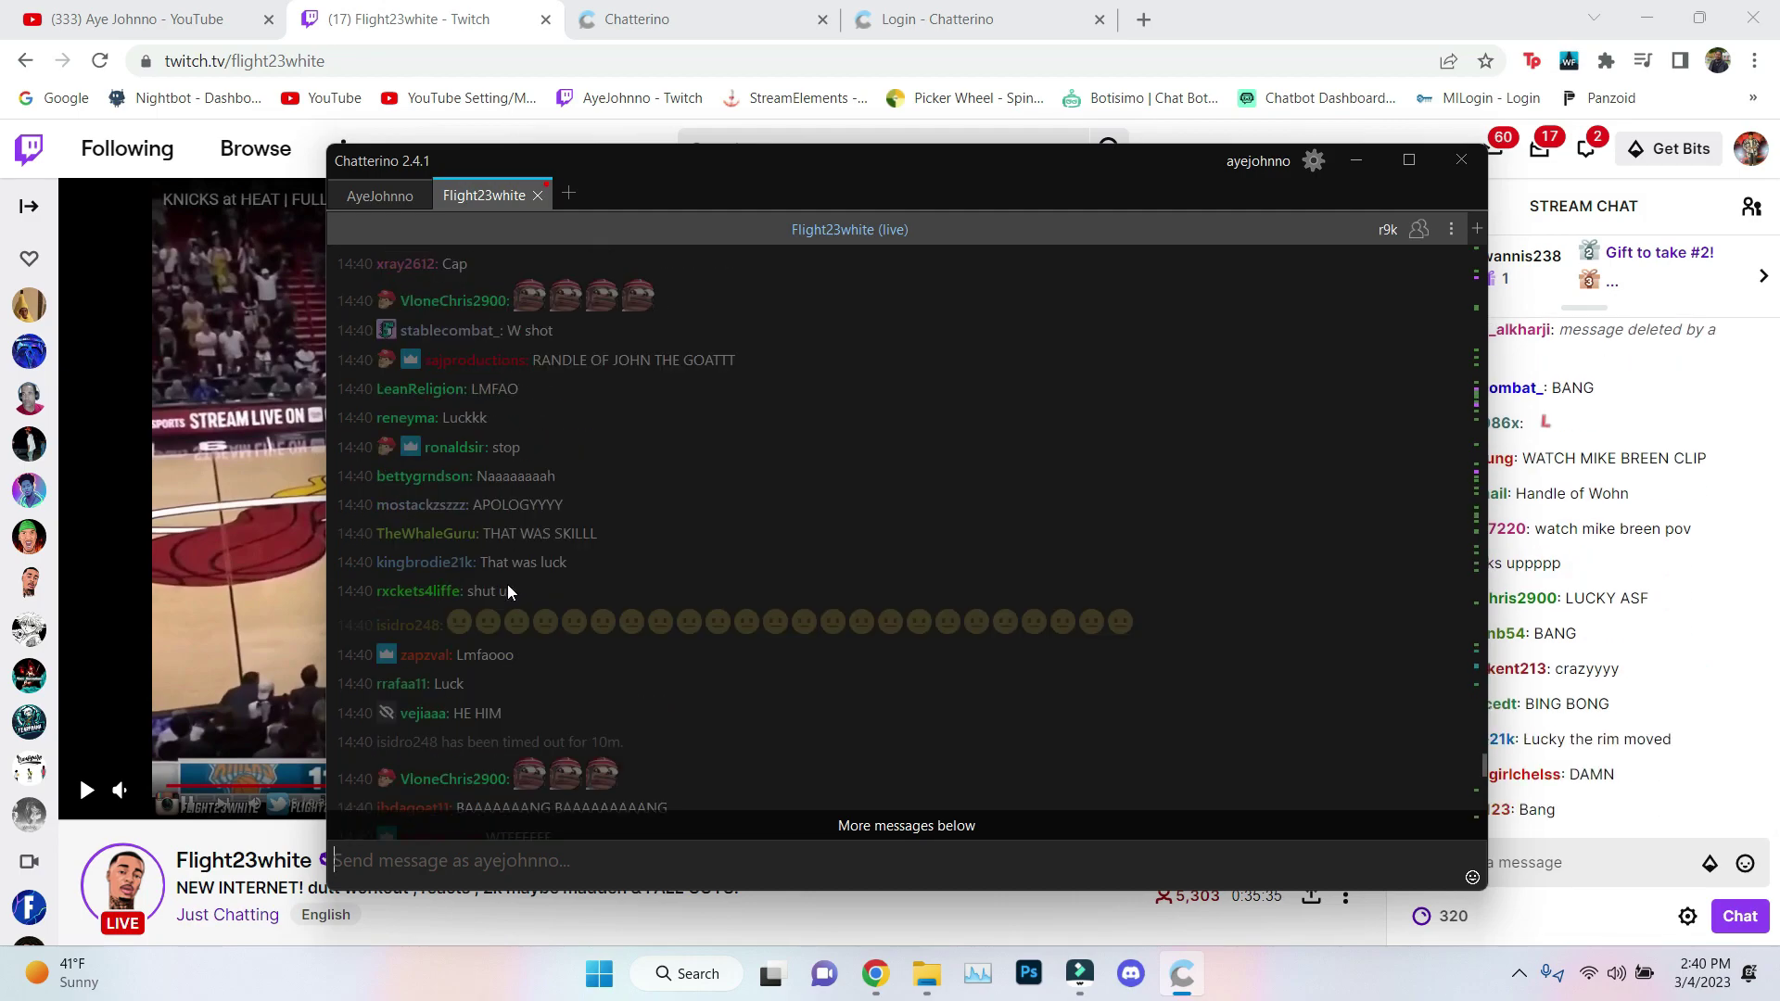
pyautogui.scroll(3, 508, 586)
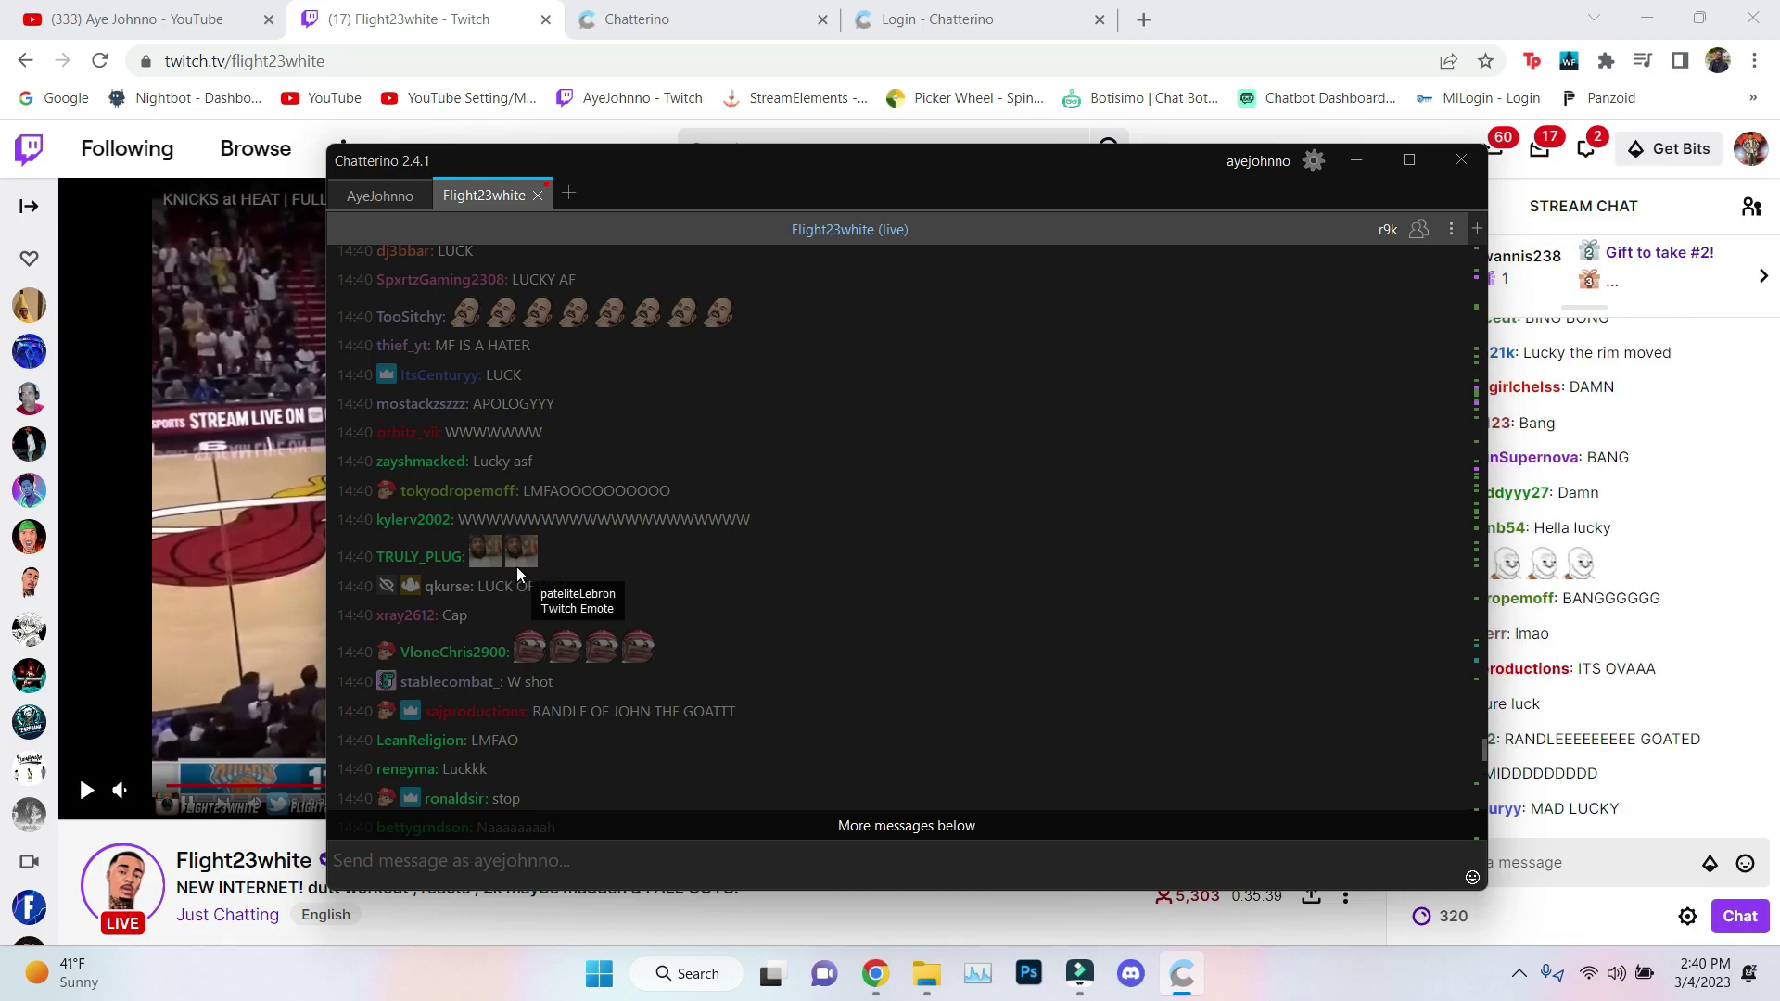
pyautogui.scroll(-8, 519, 564)
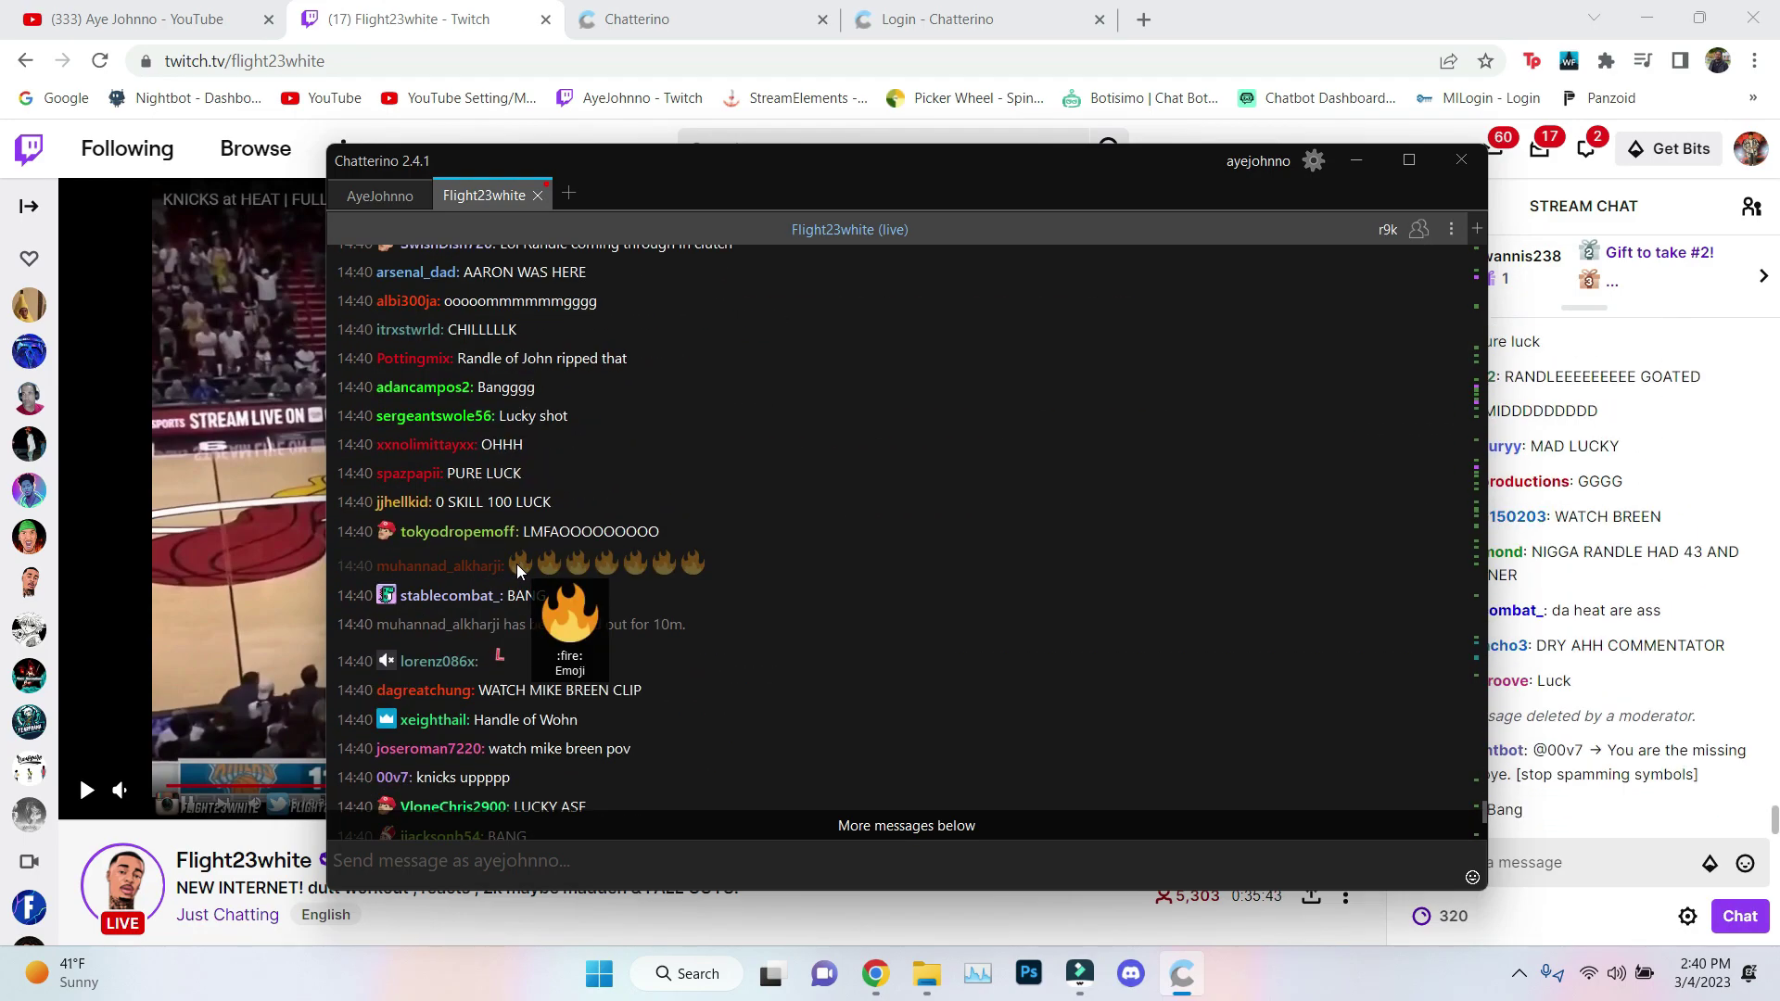
pyautogui.scroll(-5, 516, 564)
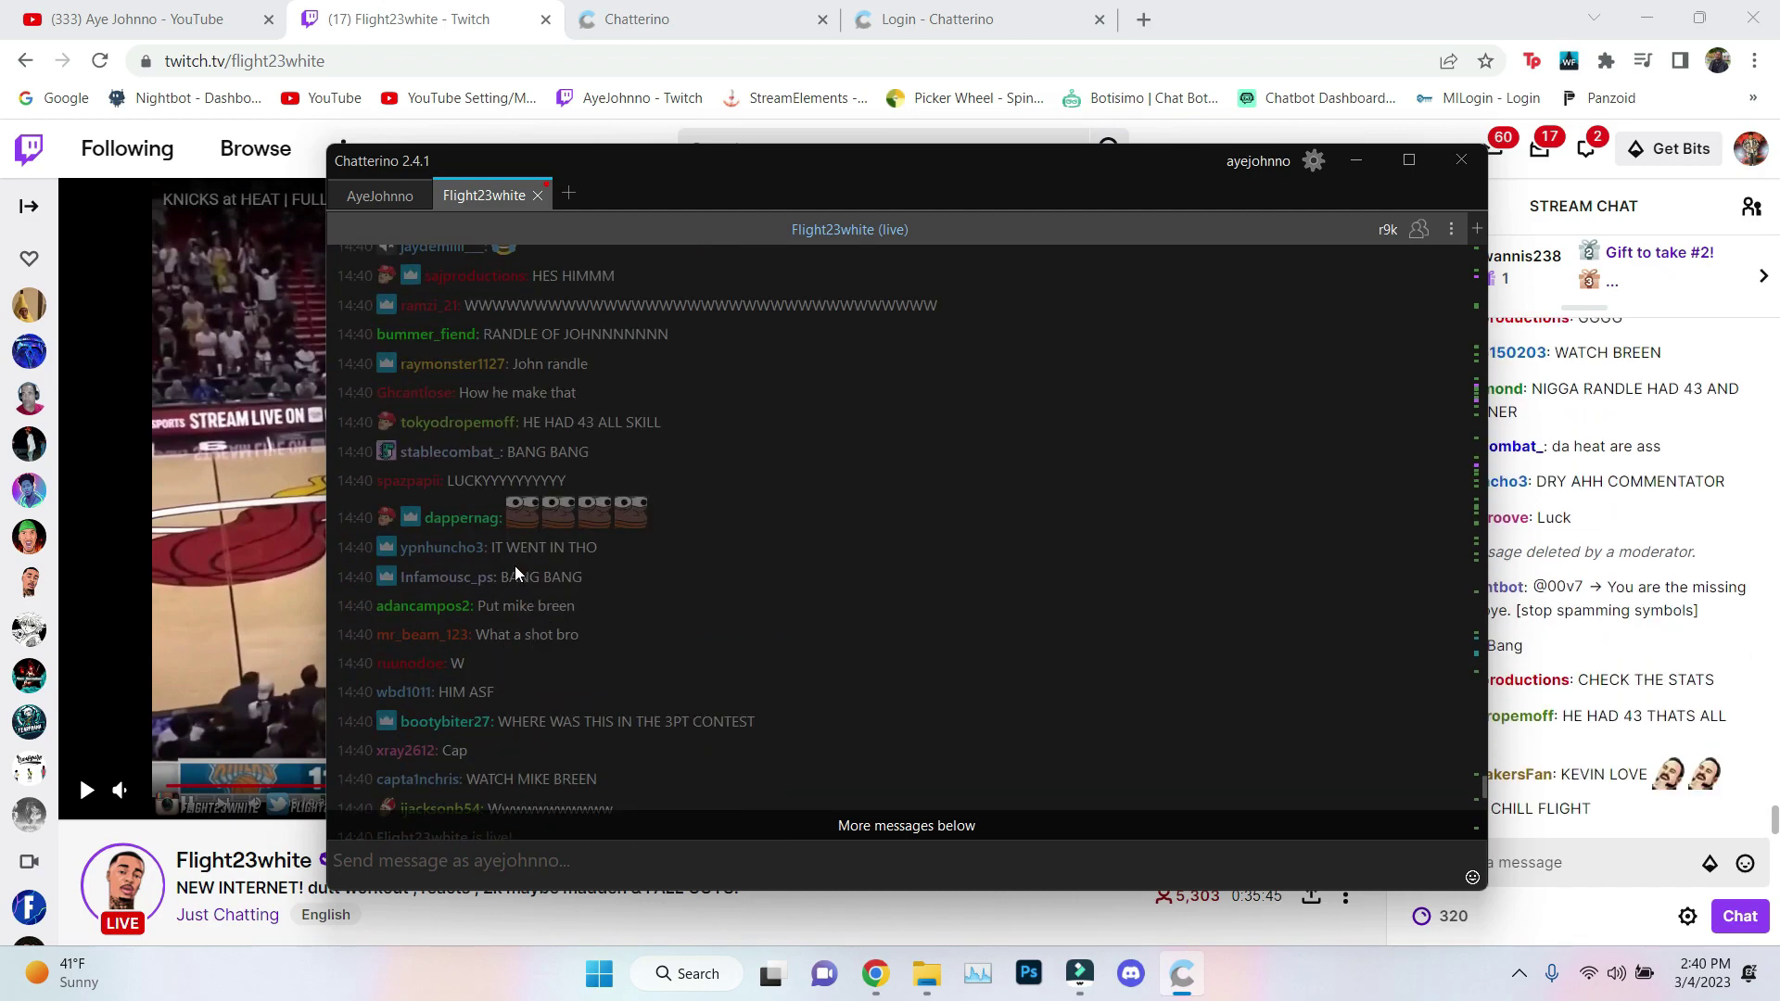
pyautogui.scroll(-10, 515, 575)
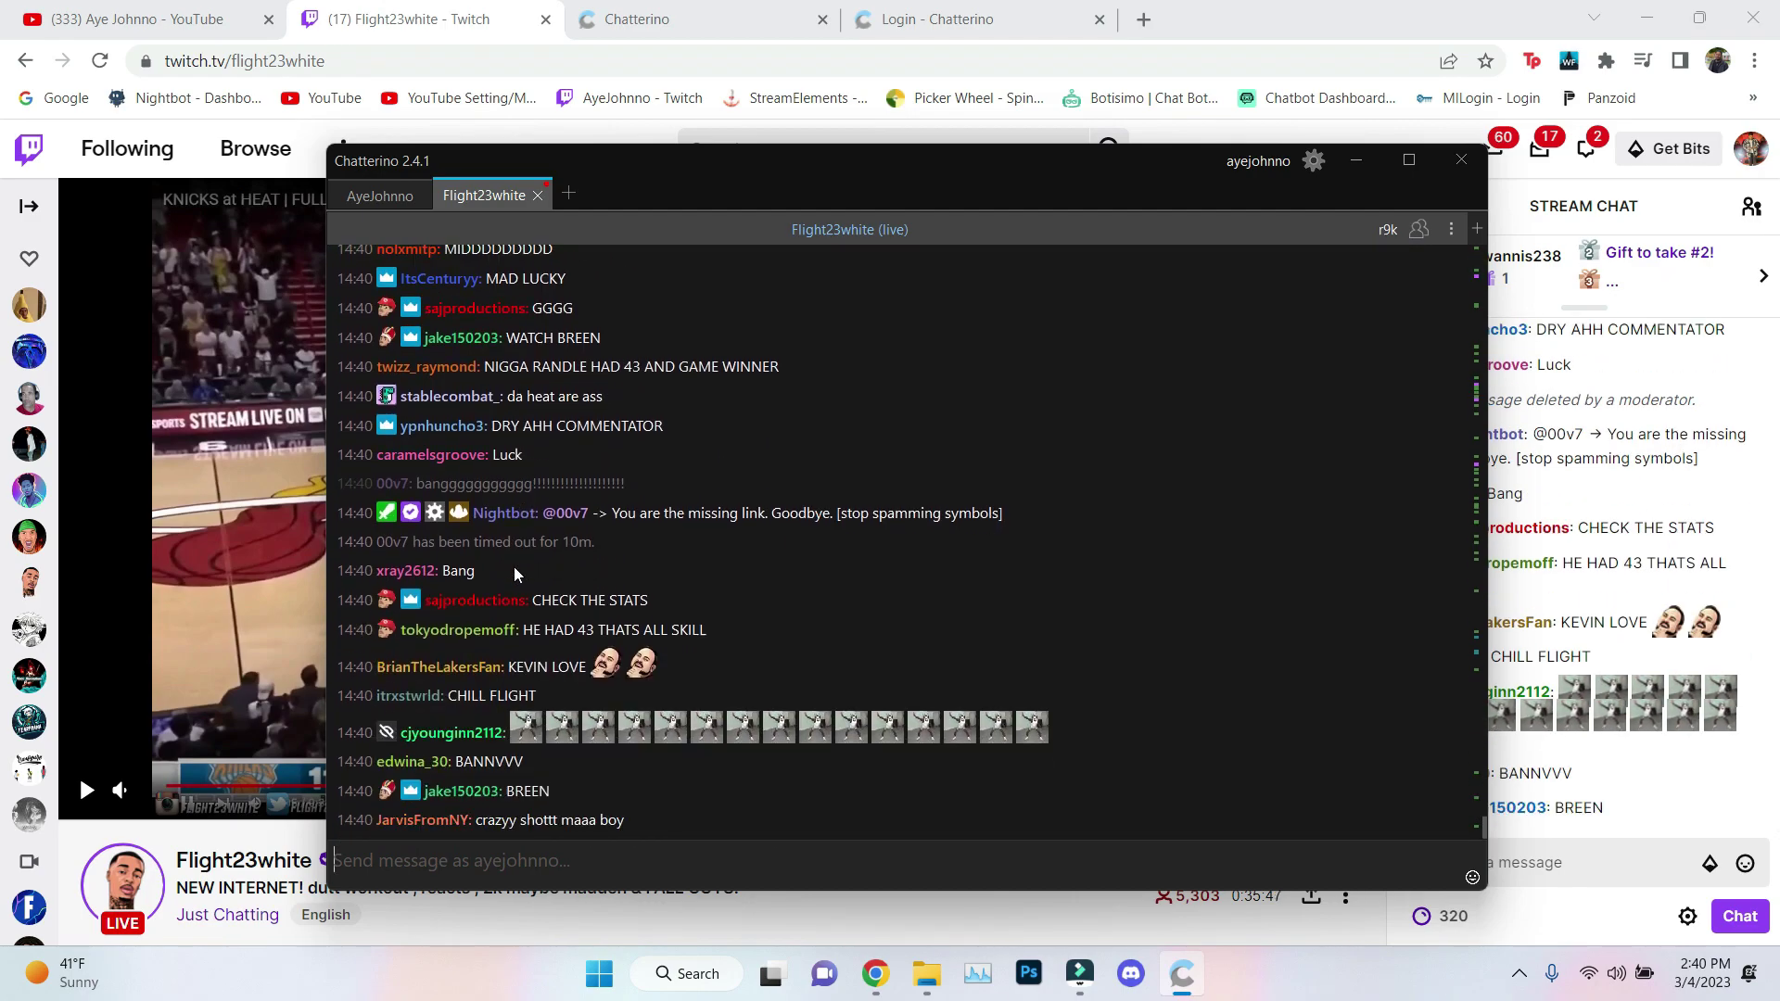
pyautogui.scroll(3, 548, 566)
pyautogui.scroll(-5, 554, 566)
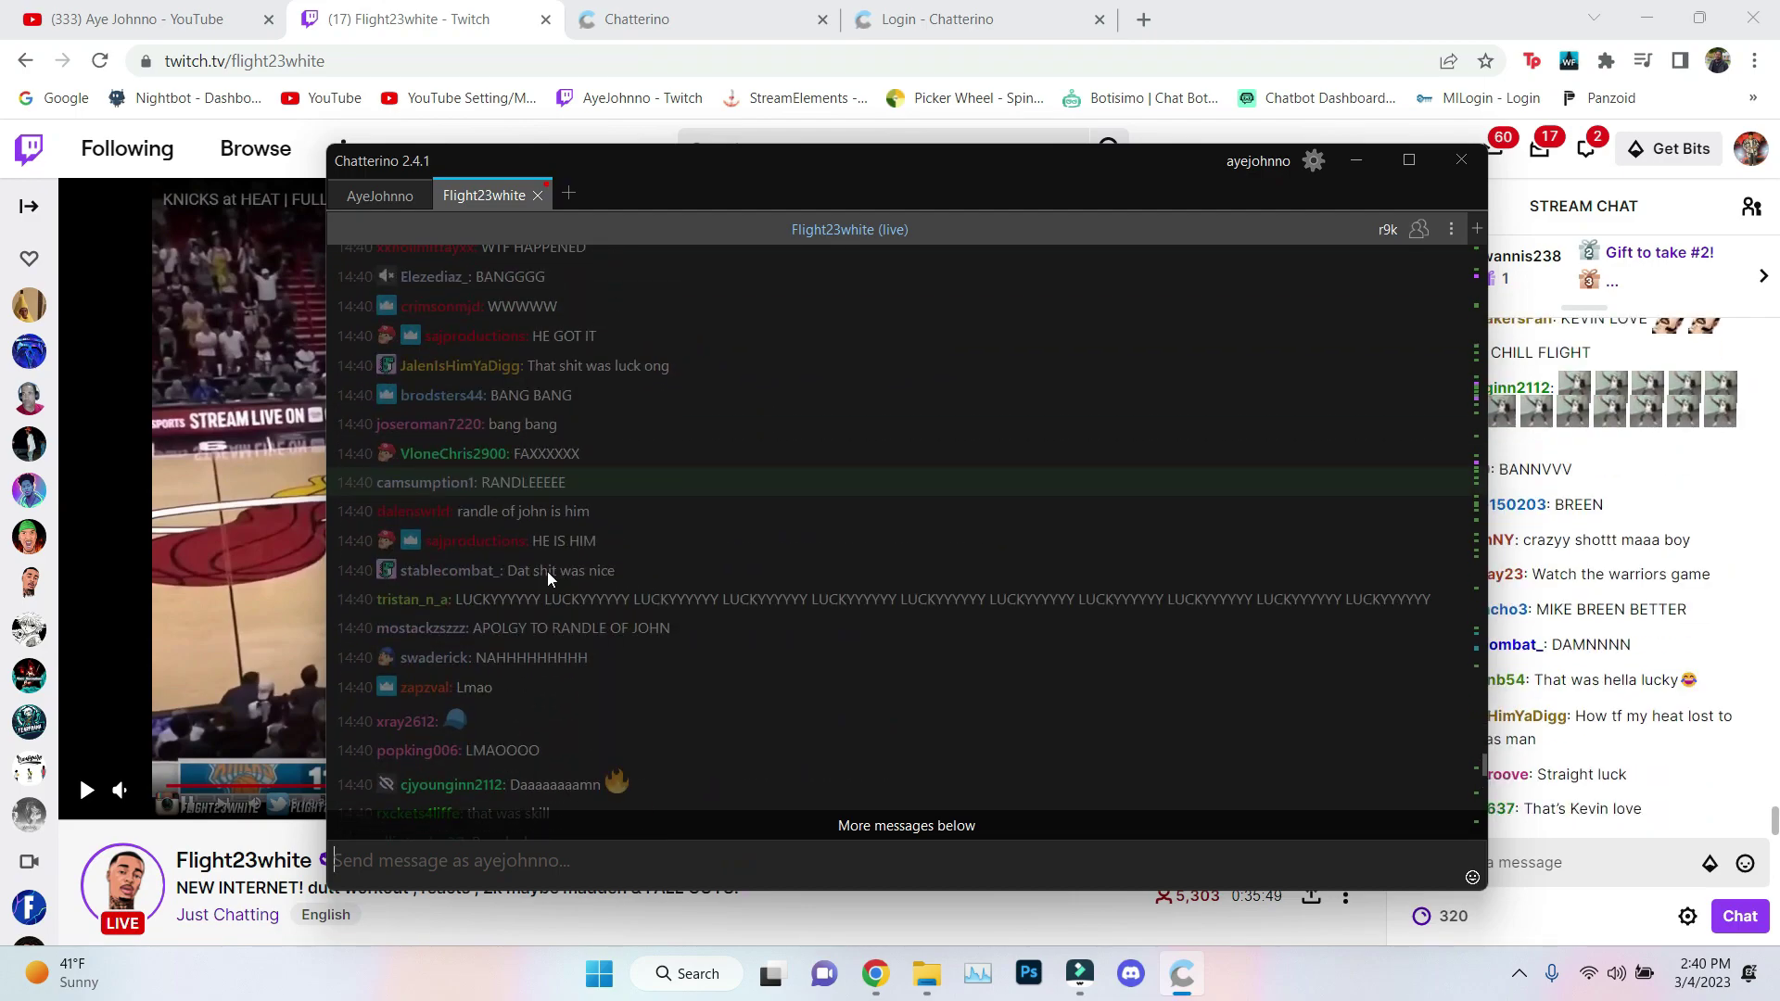
pyautogui.scroll(5, 547, 572)
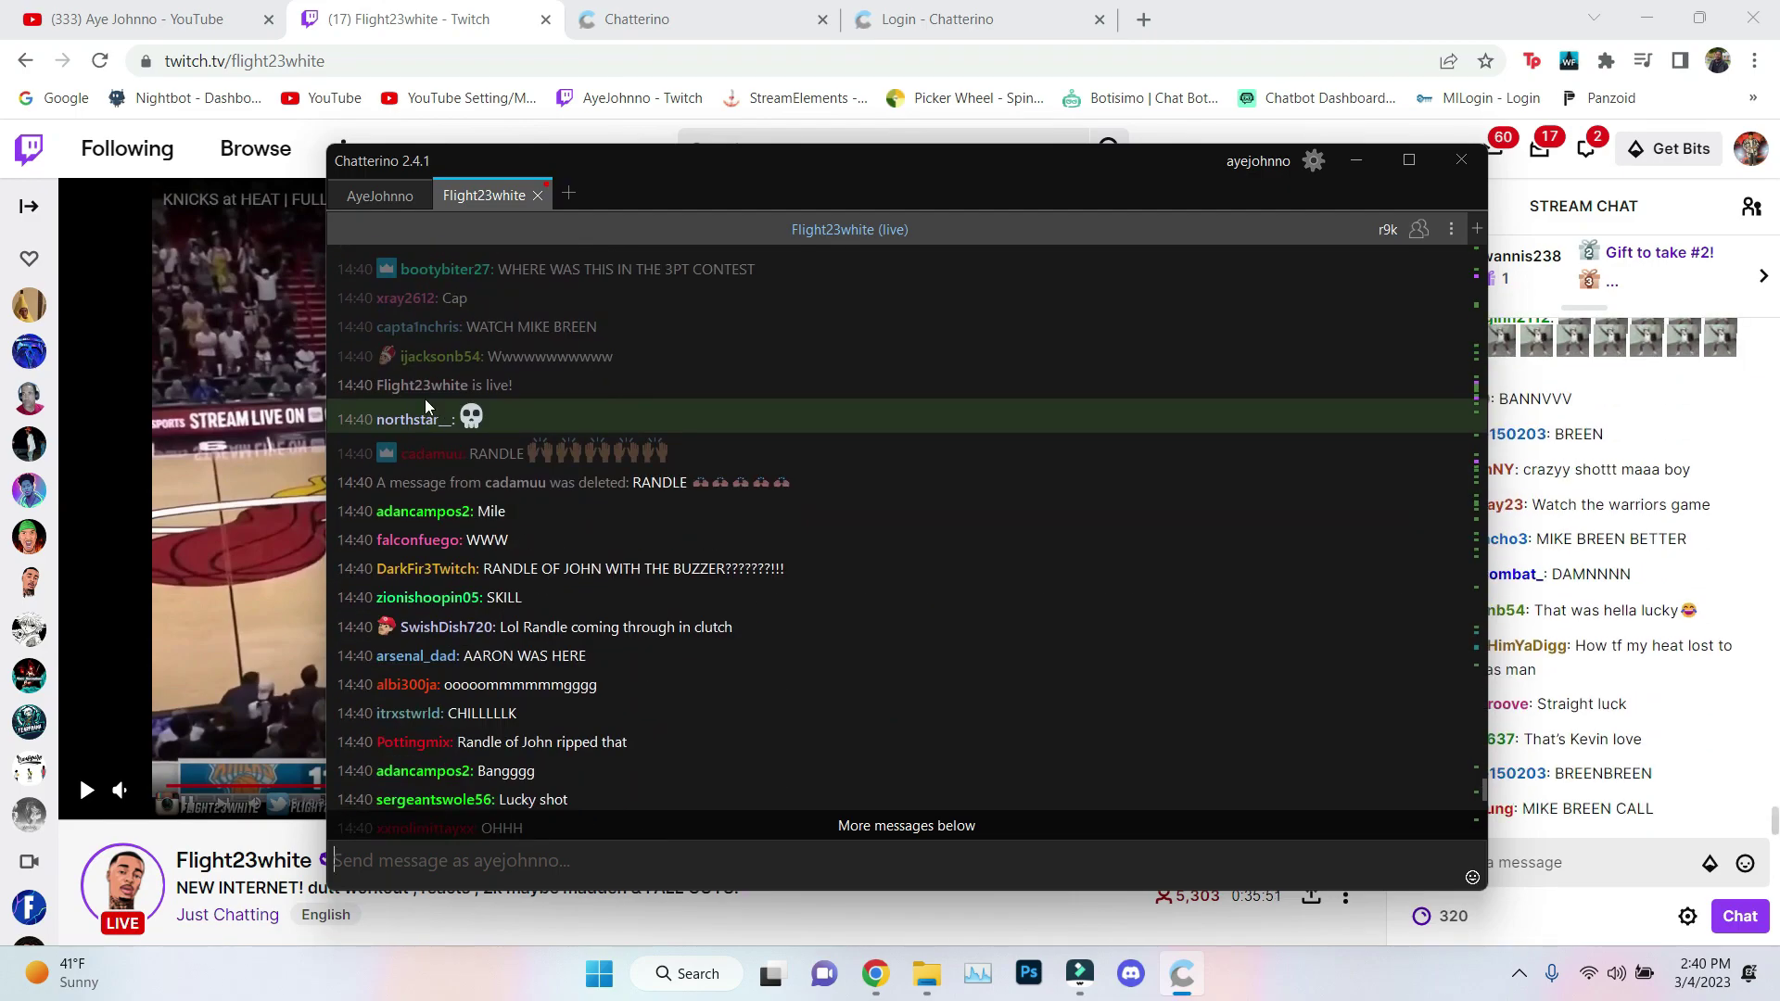
pyautogui.scroll(-5, 532, 621)
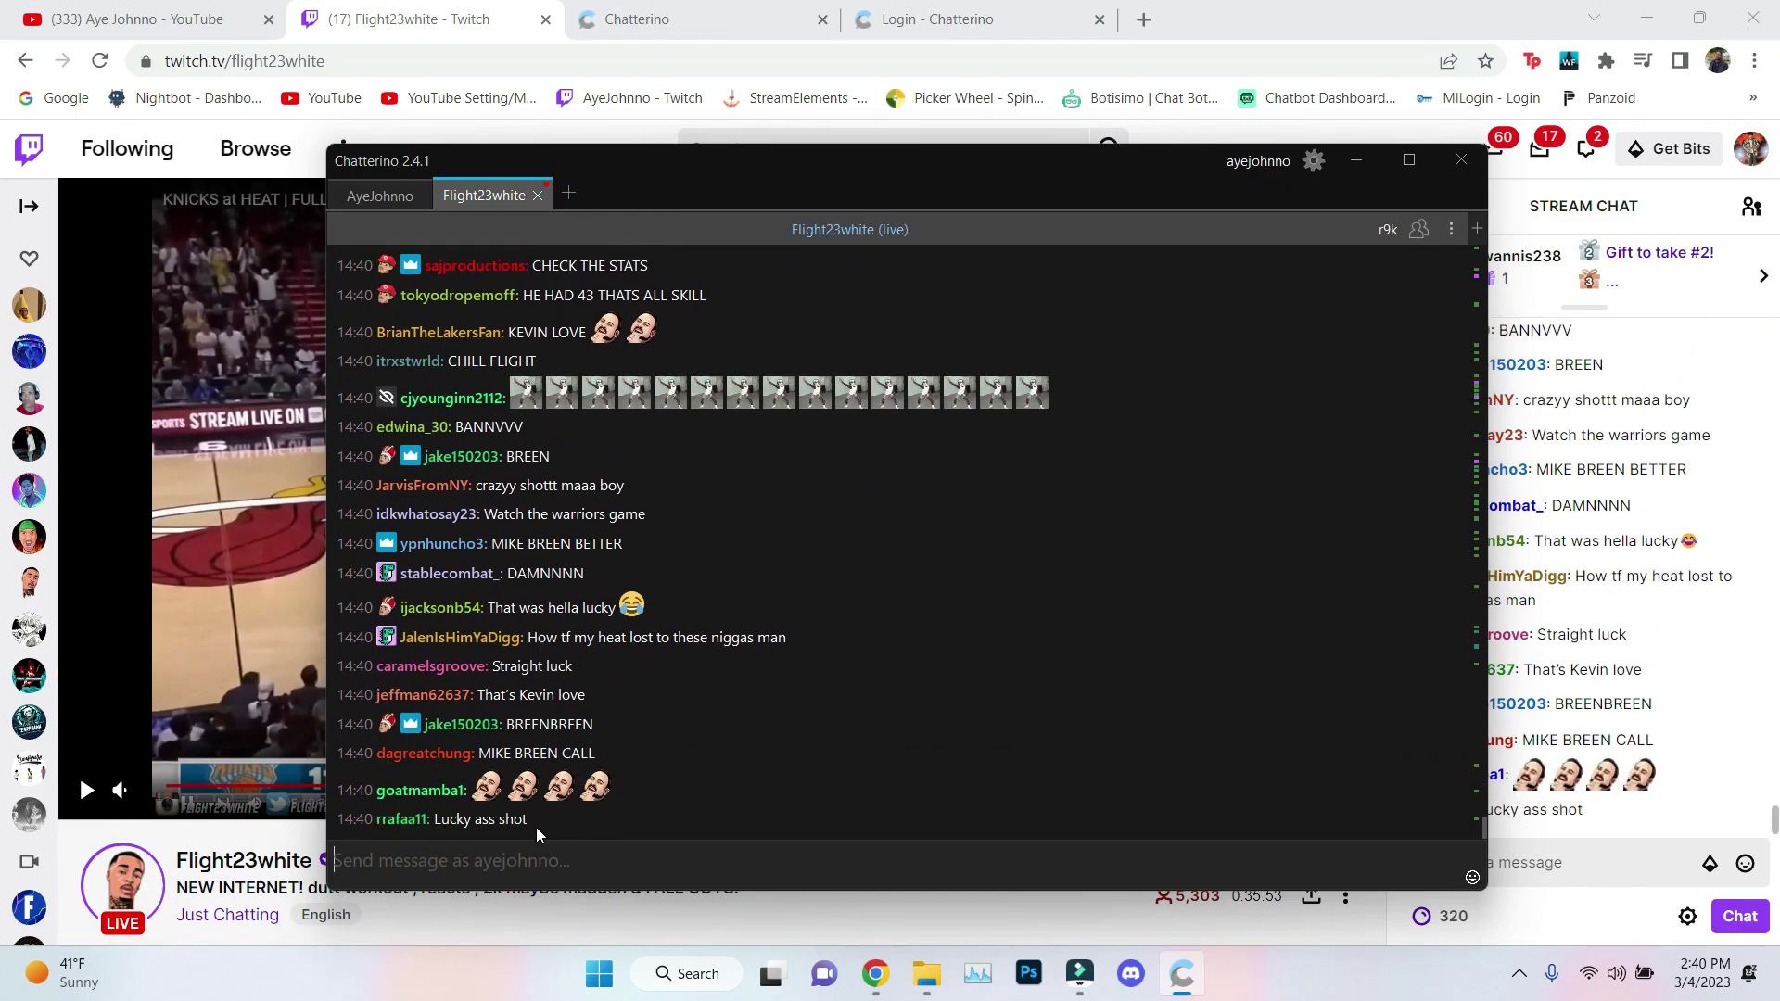
# Step: Send the message "yooooo" to the Flight23white chat, and minimize Chatterino to check it in the Twitch stream chat
pyautogui.click(548, 858)
pyautogui.write('yooo')
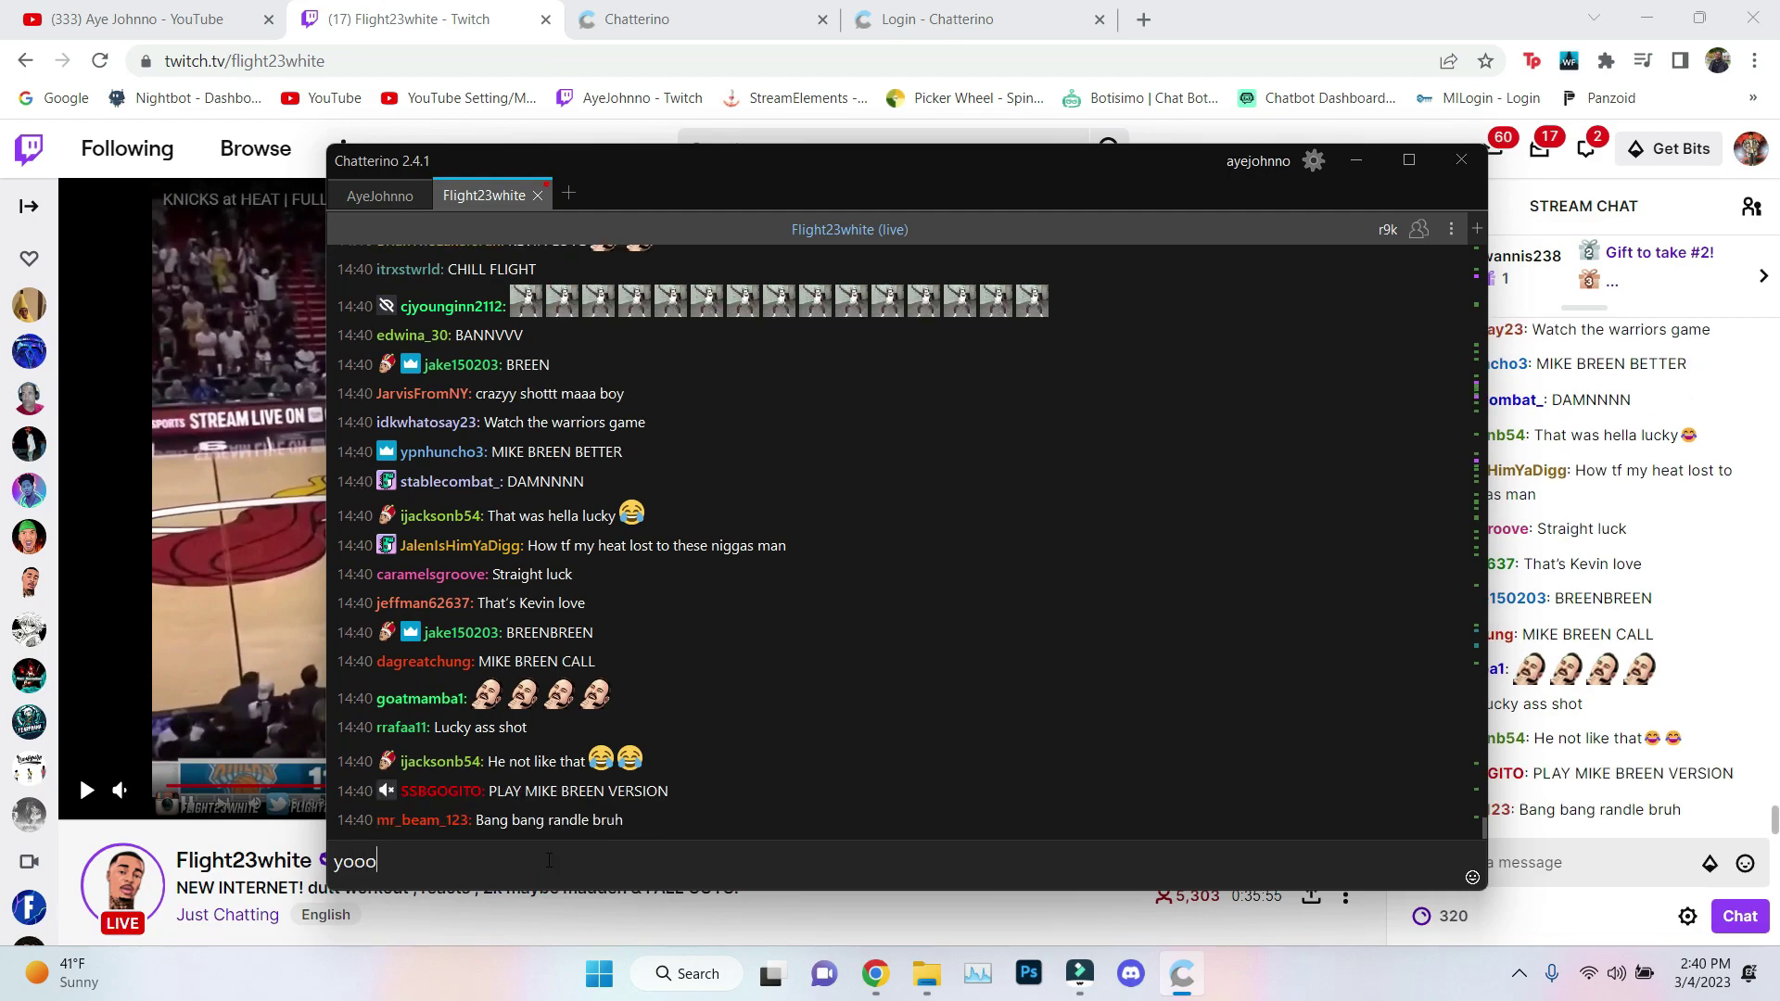
pyautogui.write('oo')
pyautogui.press('Return')
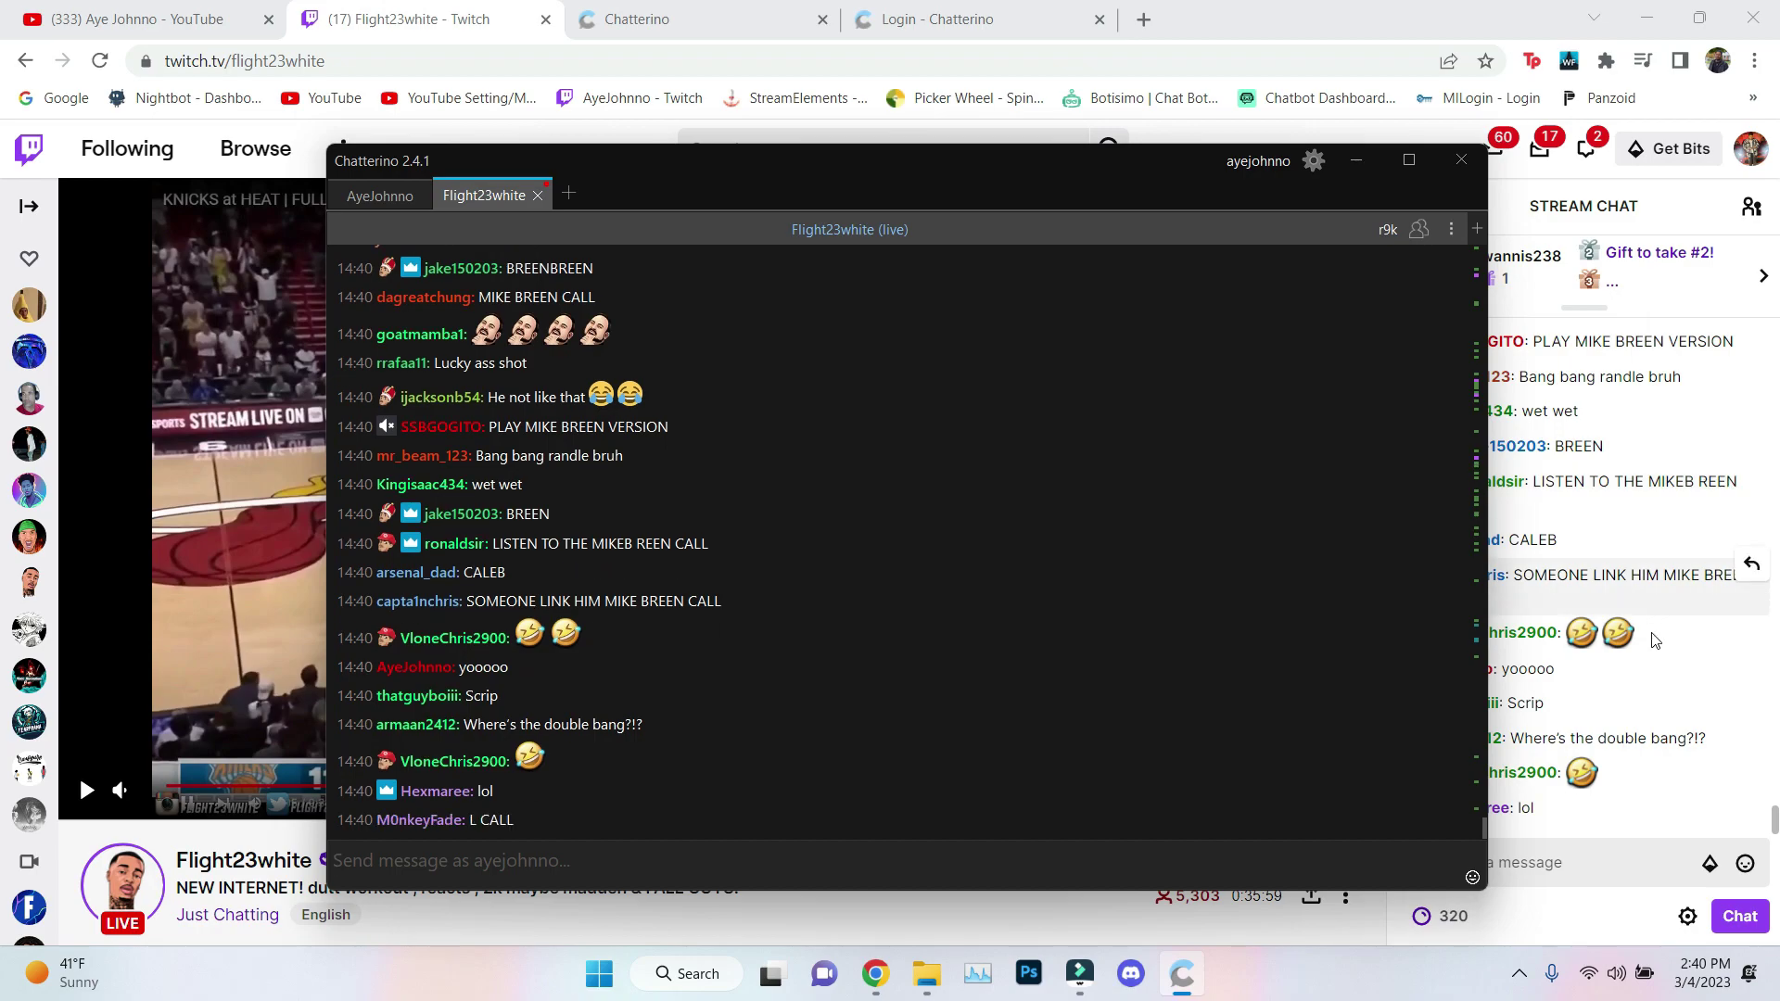
pyautogui.click(1356, 160)
pyautogui.scroll(3, 1515, 628)
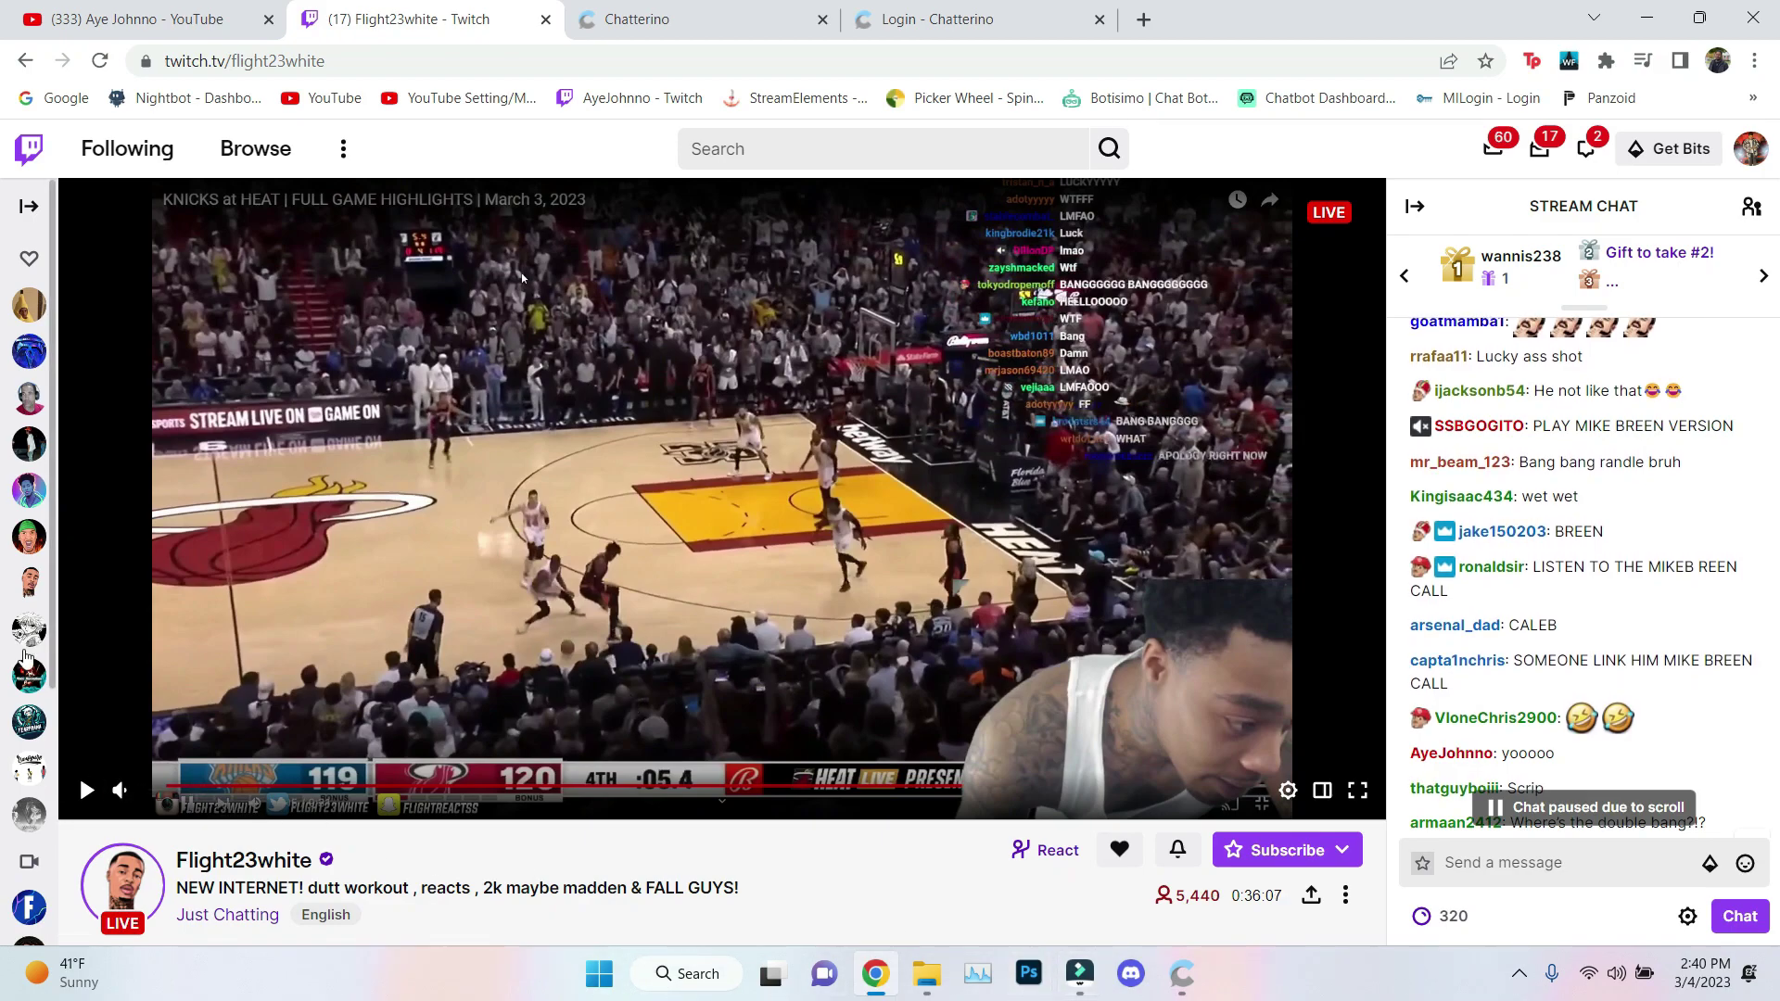
# Step: Open the live QuavoQuavox channel on Twitch, copy its channel name and pause the stream
pyautogui.click(20, 553)
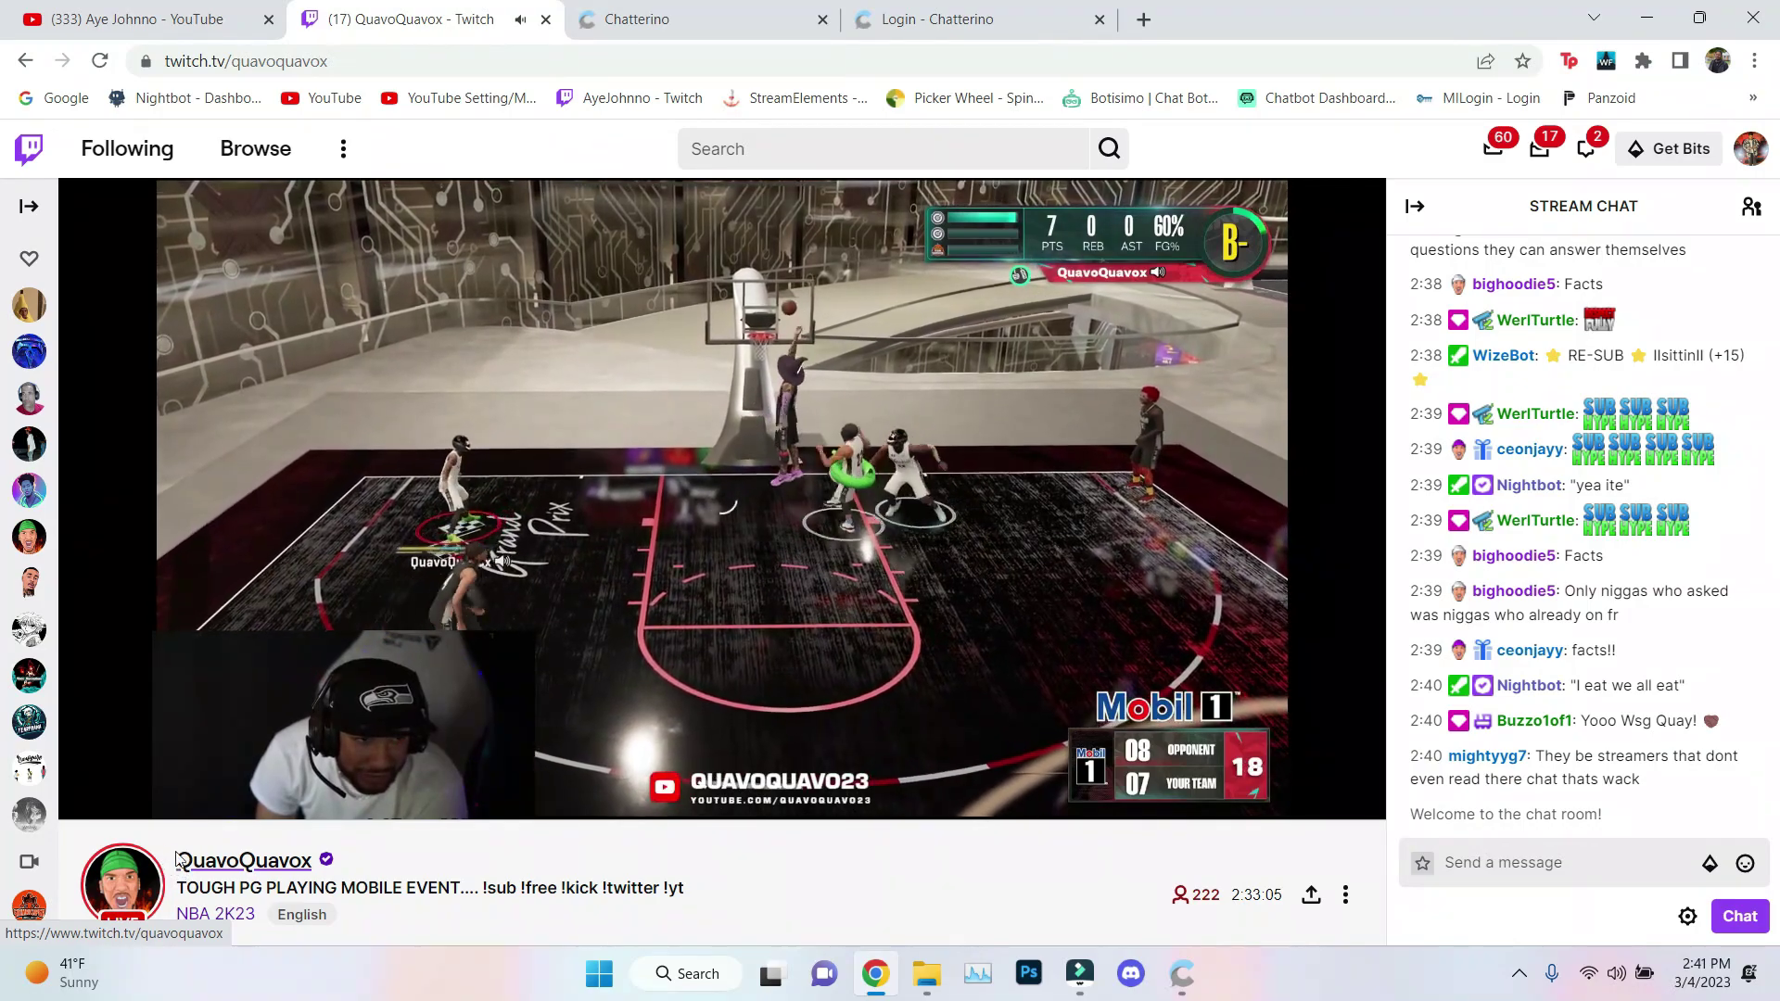
pyautogui.moveTo(178, 858); pyautogui.dragTo(304, 867)
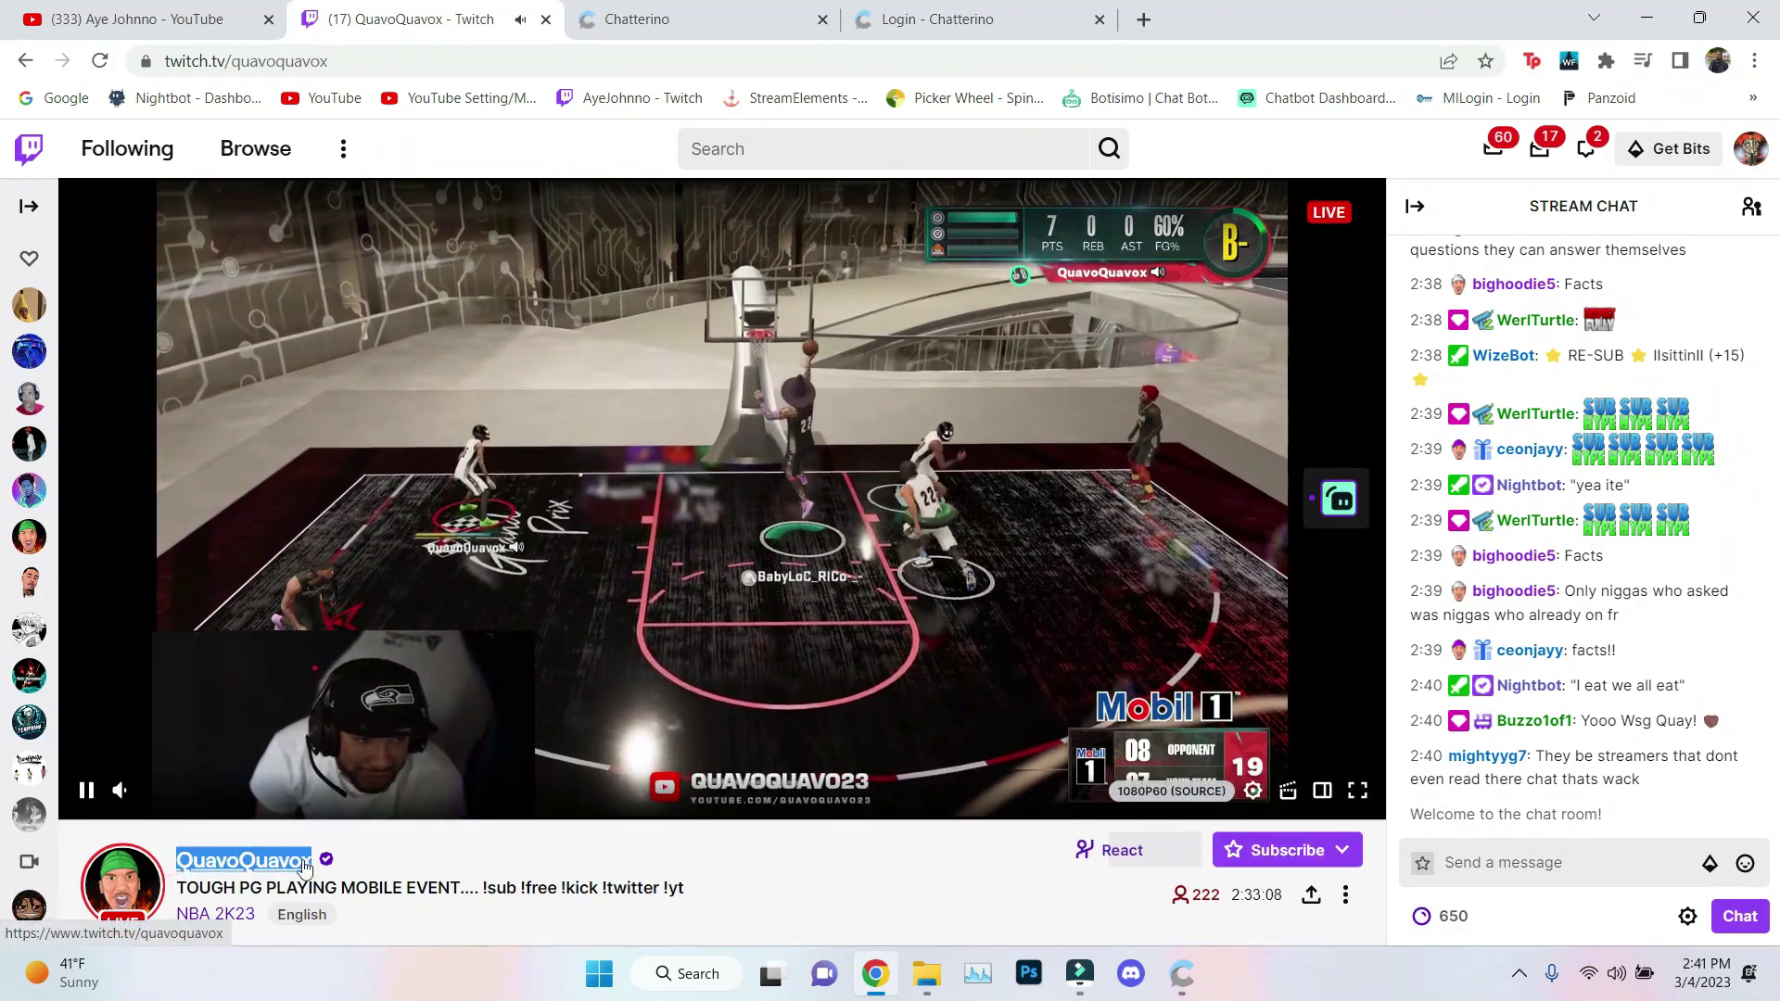
pyautogui.rightClick(304, 867)
pyautogui.click(357, 719)
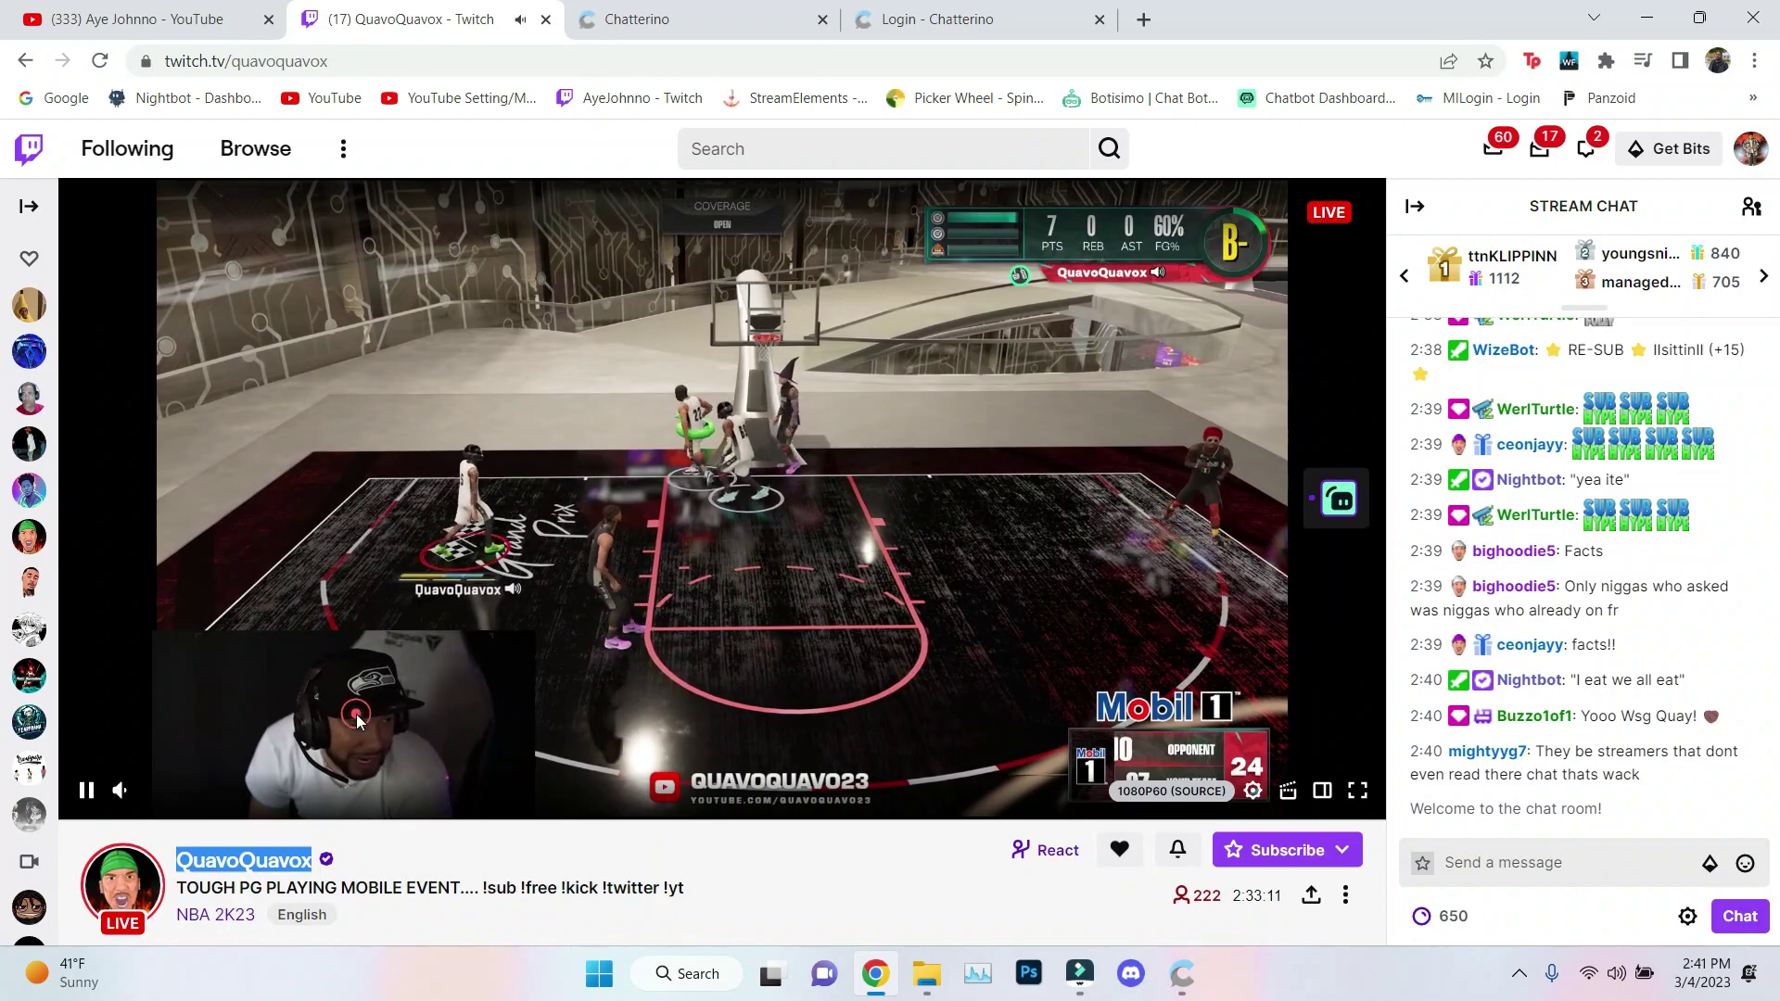
pyautogui.click(89, 791)
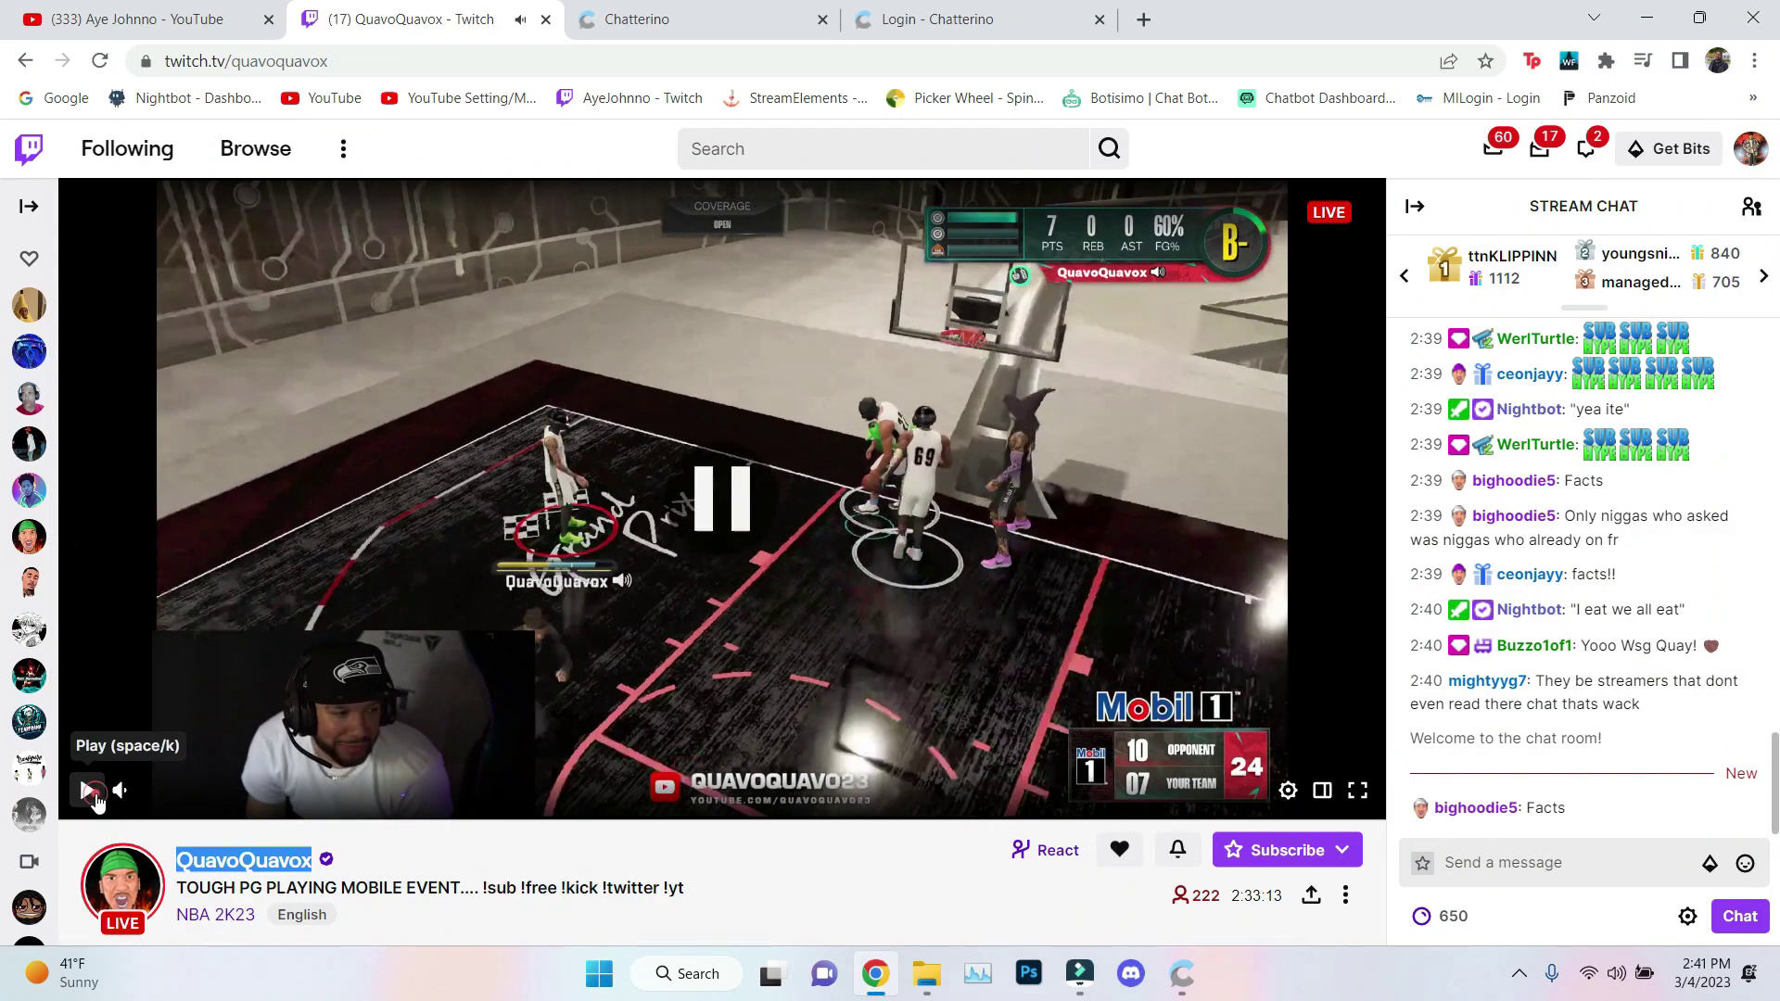
# Step: Switch to Chatterino and open the QuavoQuavox channel in a new tab, using the copied channel name
pyautogui.click(1182, 990)
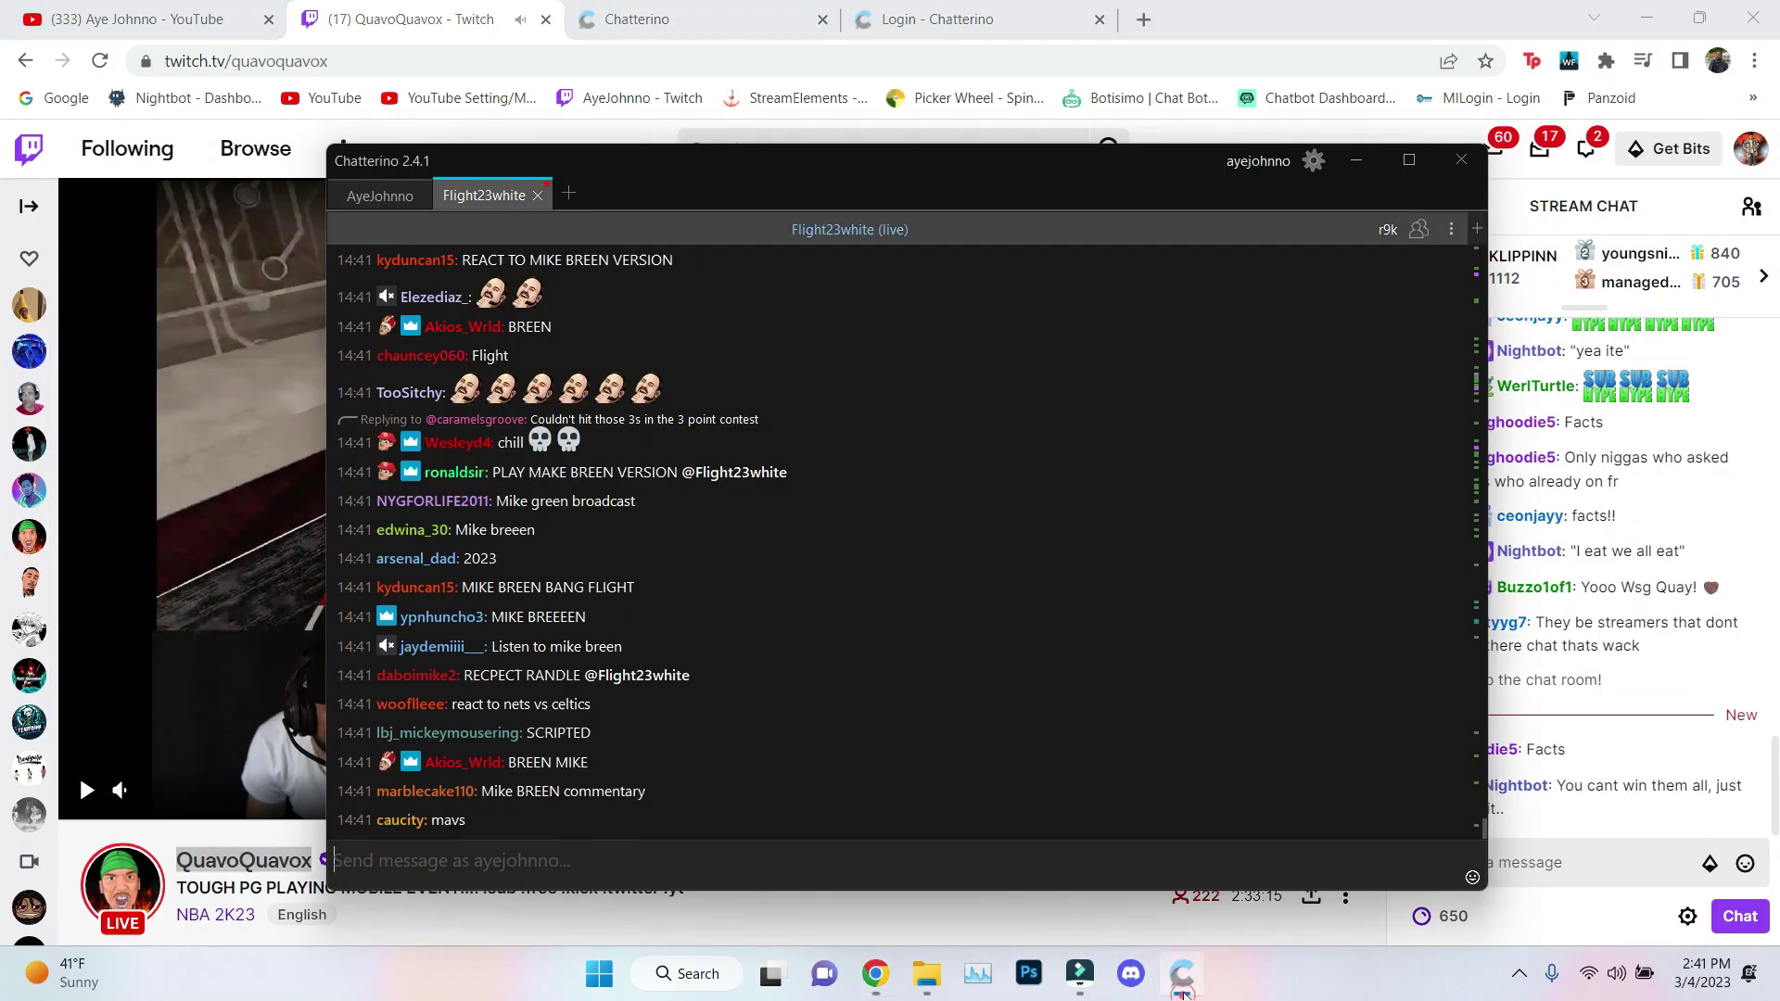
pyautogui.click(569, 194)
pyautogui.click(658, 404)
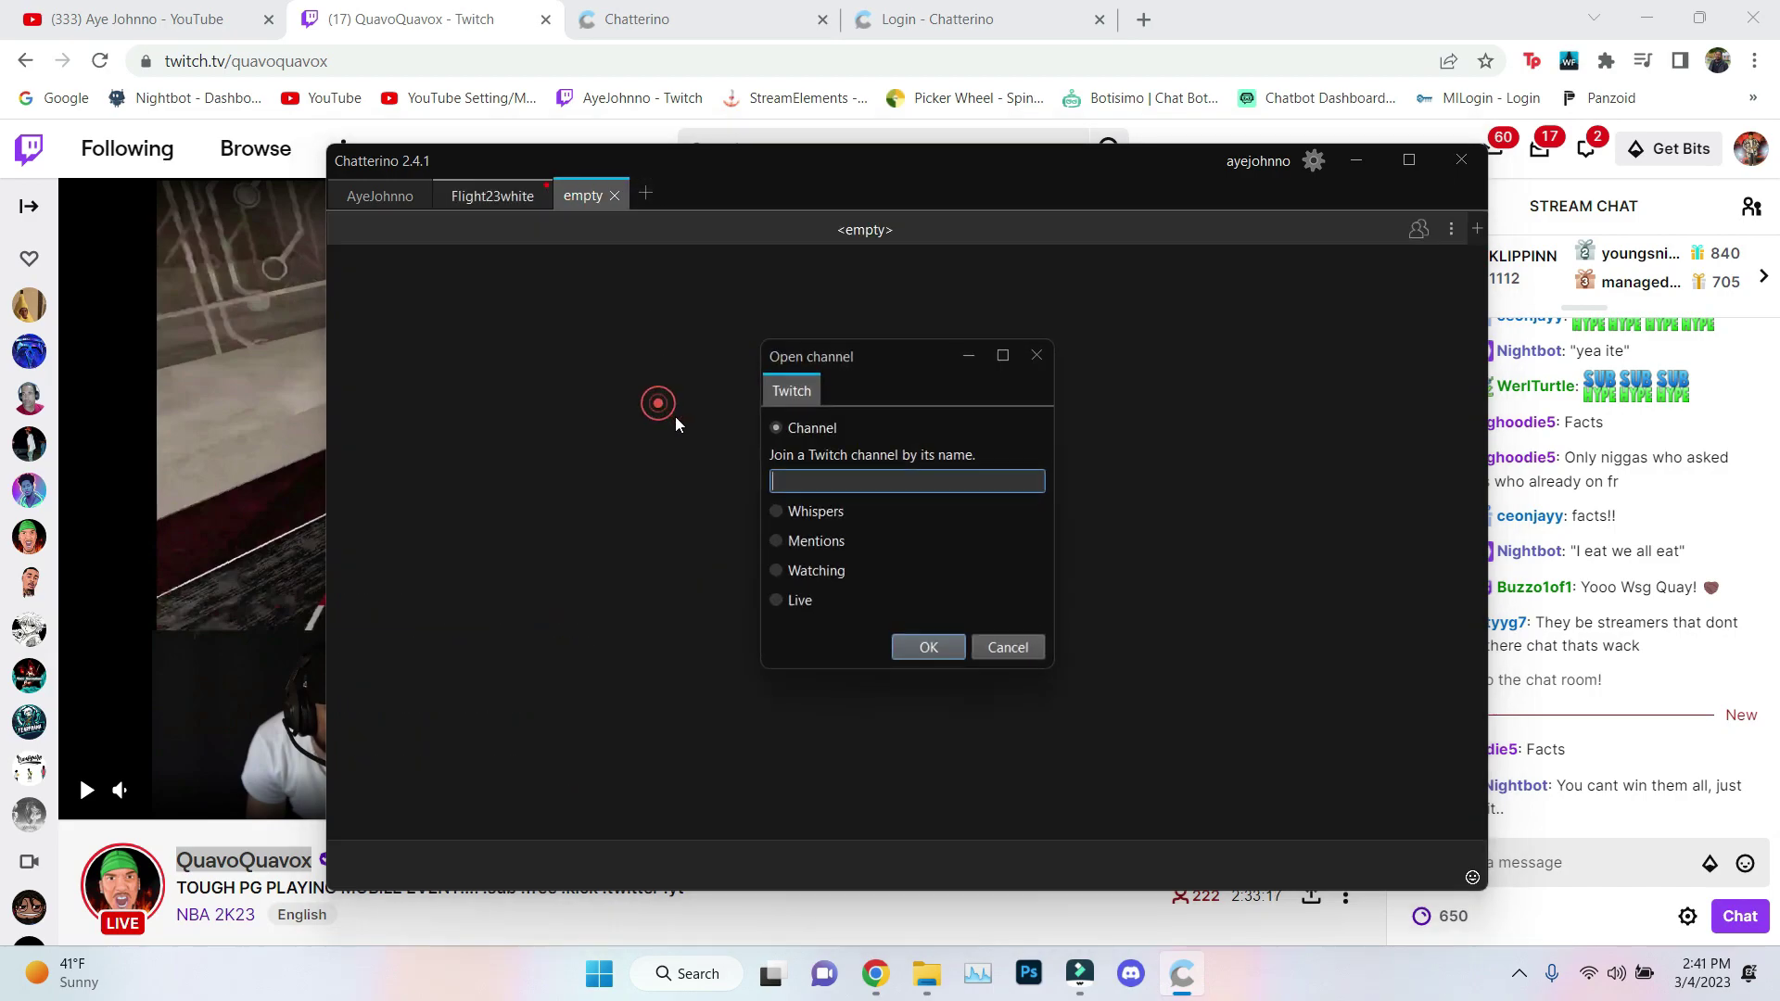
pyautogui.rightClick(830, 475)
pyautogui.click(885, 591)
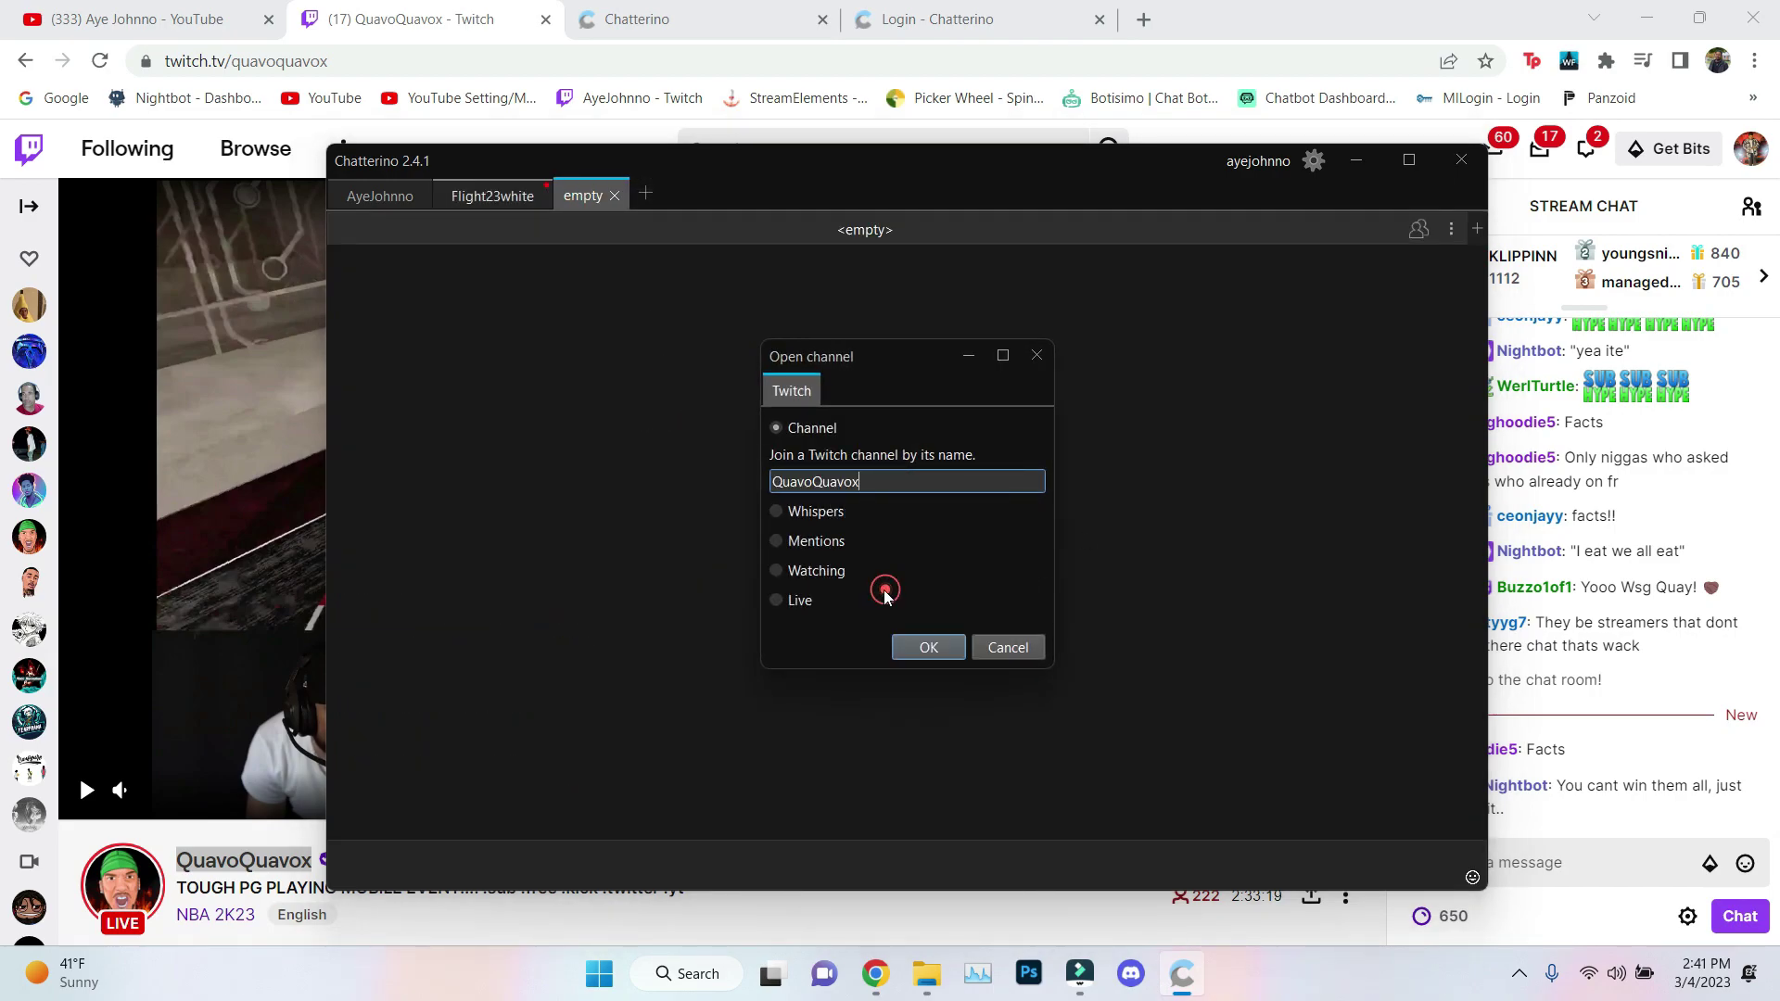
pyautogui.click(929, 647)
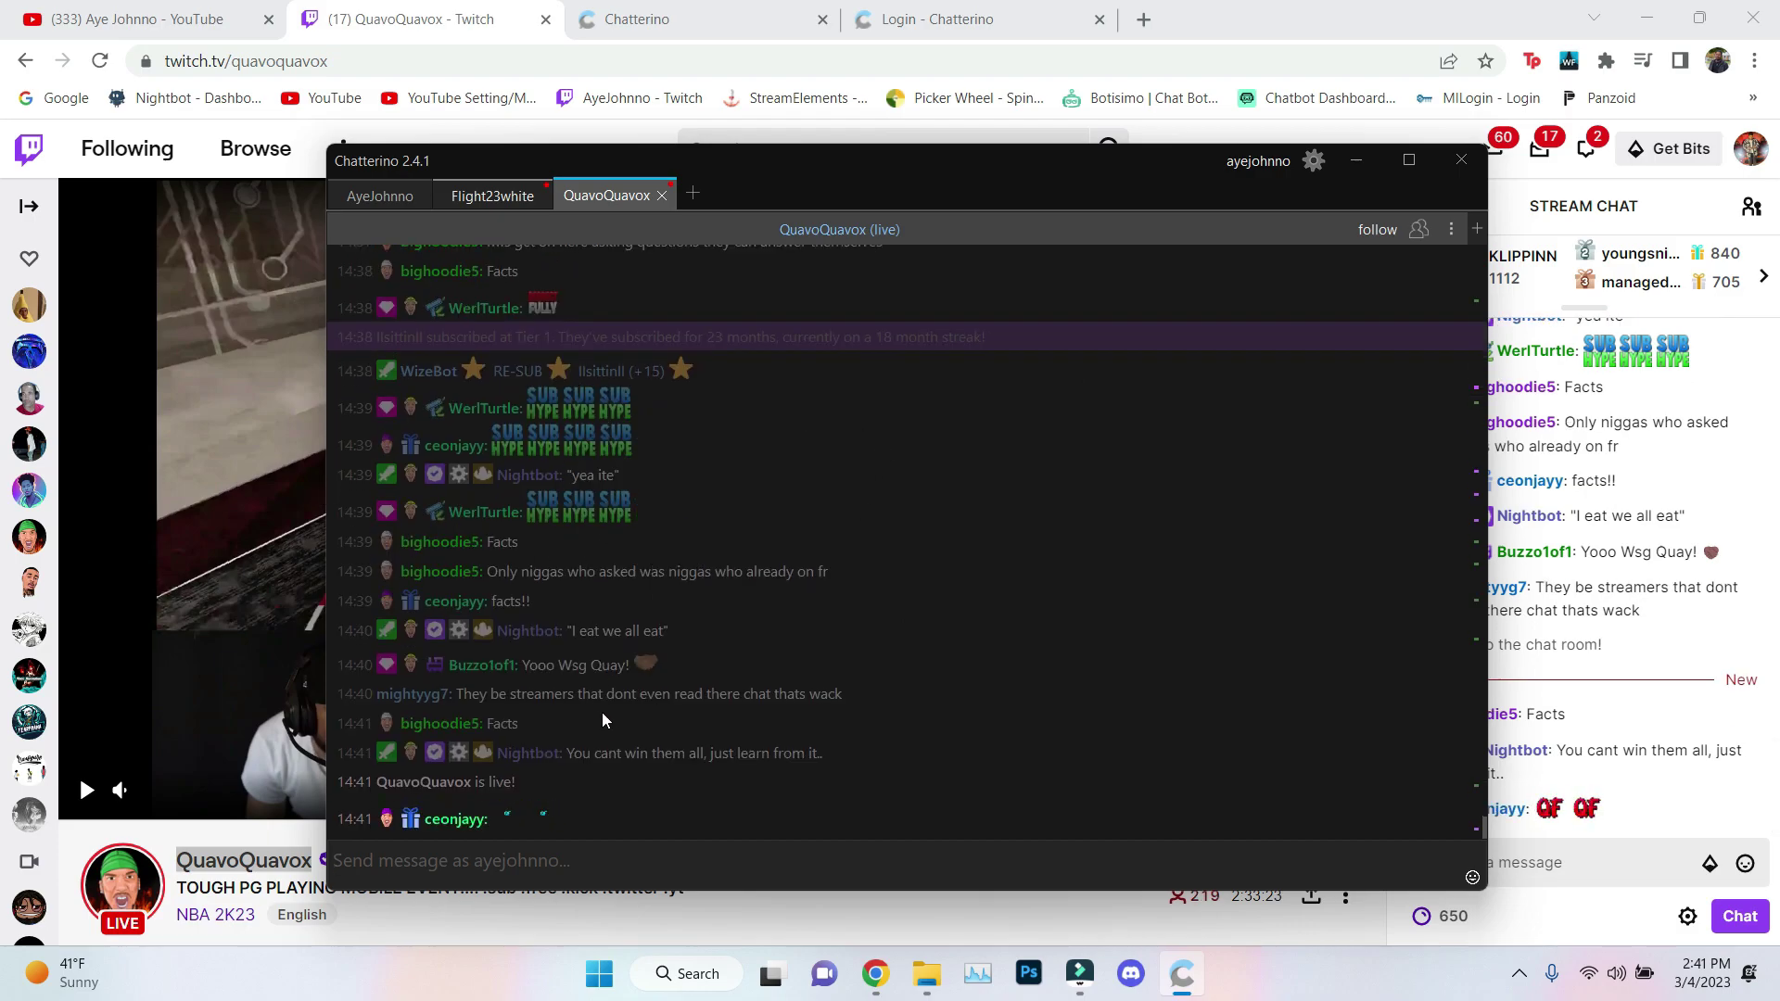
# Step: Look through the QuavoQuavox chat history in Chatterino, from older messages back to the newest ones
pyautogui.scroll(15, 604, 732)
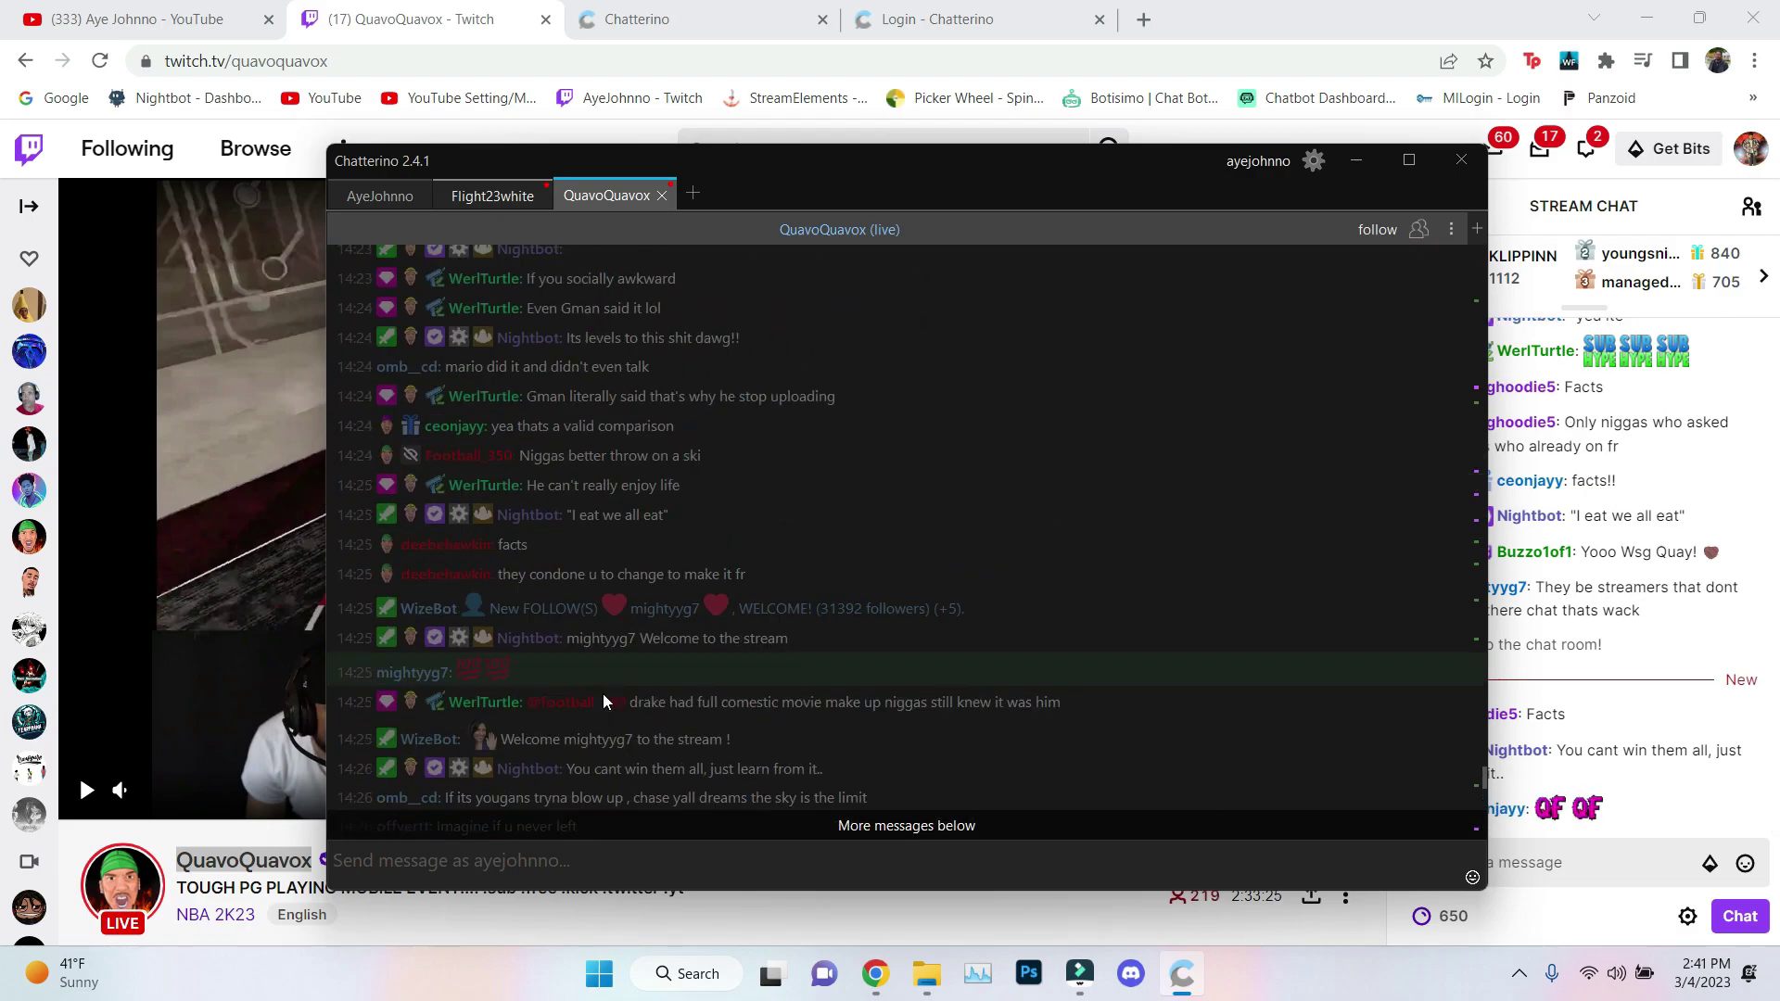
pyautogui.scroll(20, 600, 694)
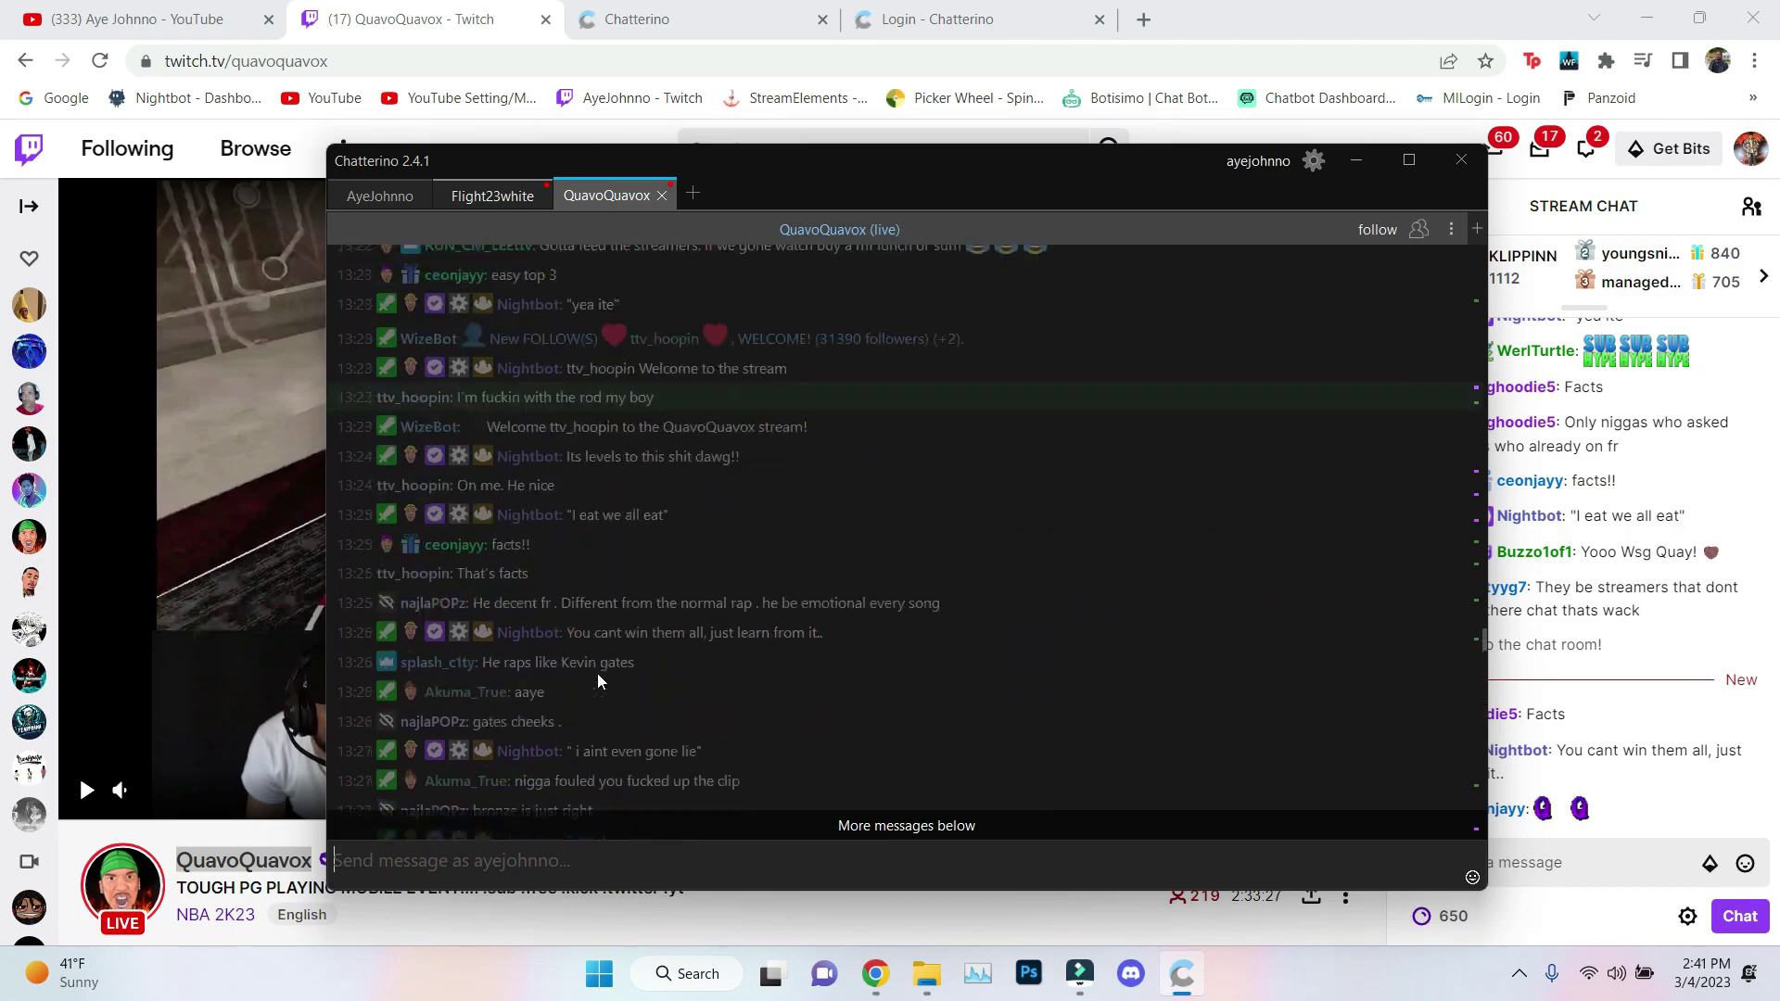
pyautogui.scroll(-20, 598, 667)
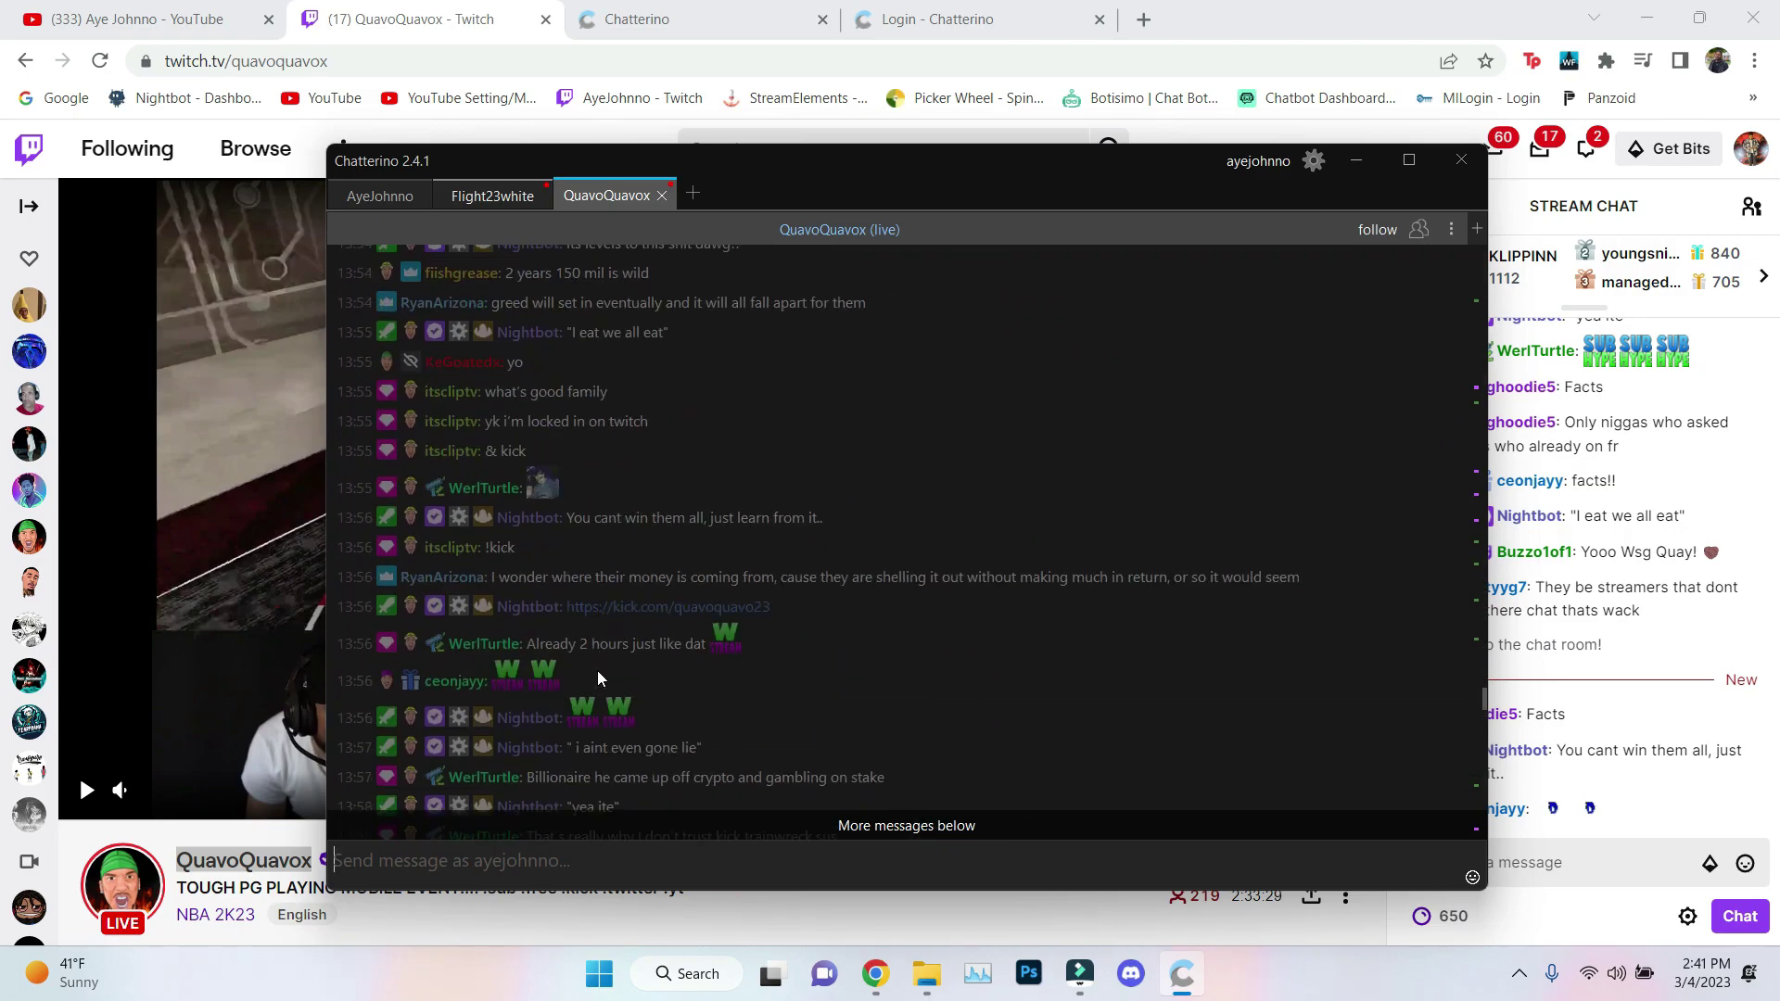
pyautogui.scroll(-20, 599, 671)
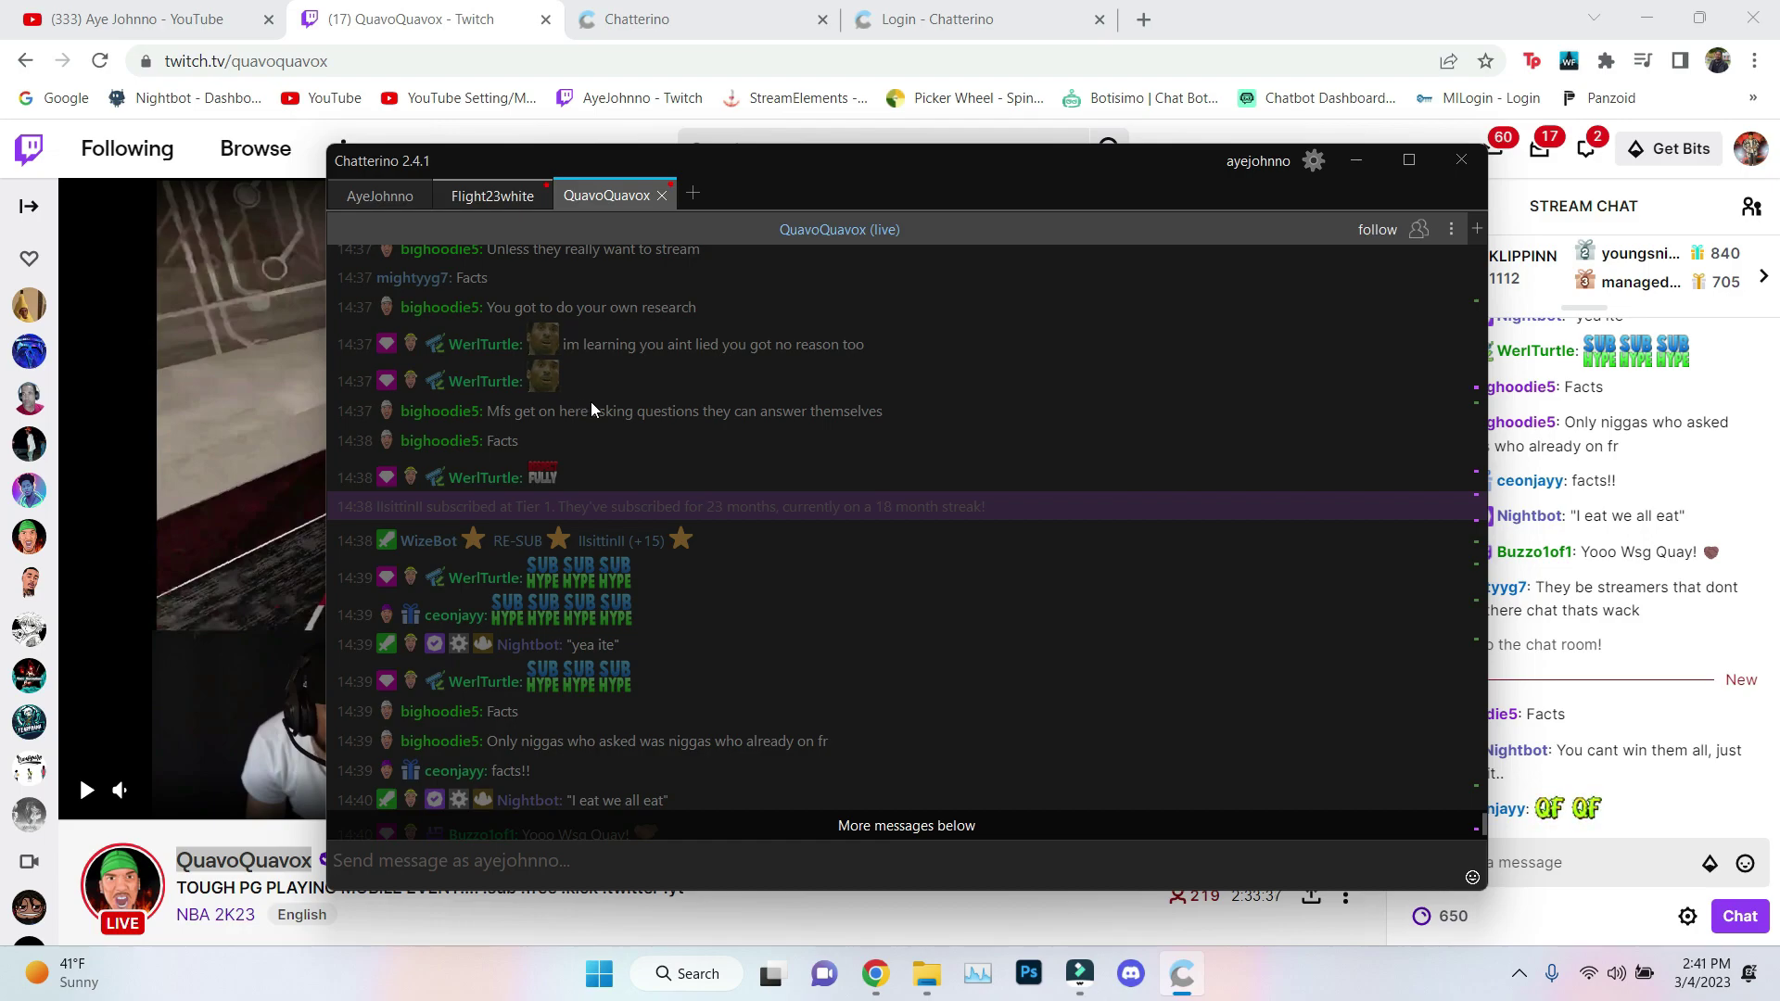
pyautogui.scroll(-3, 592, 420)
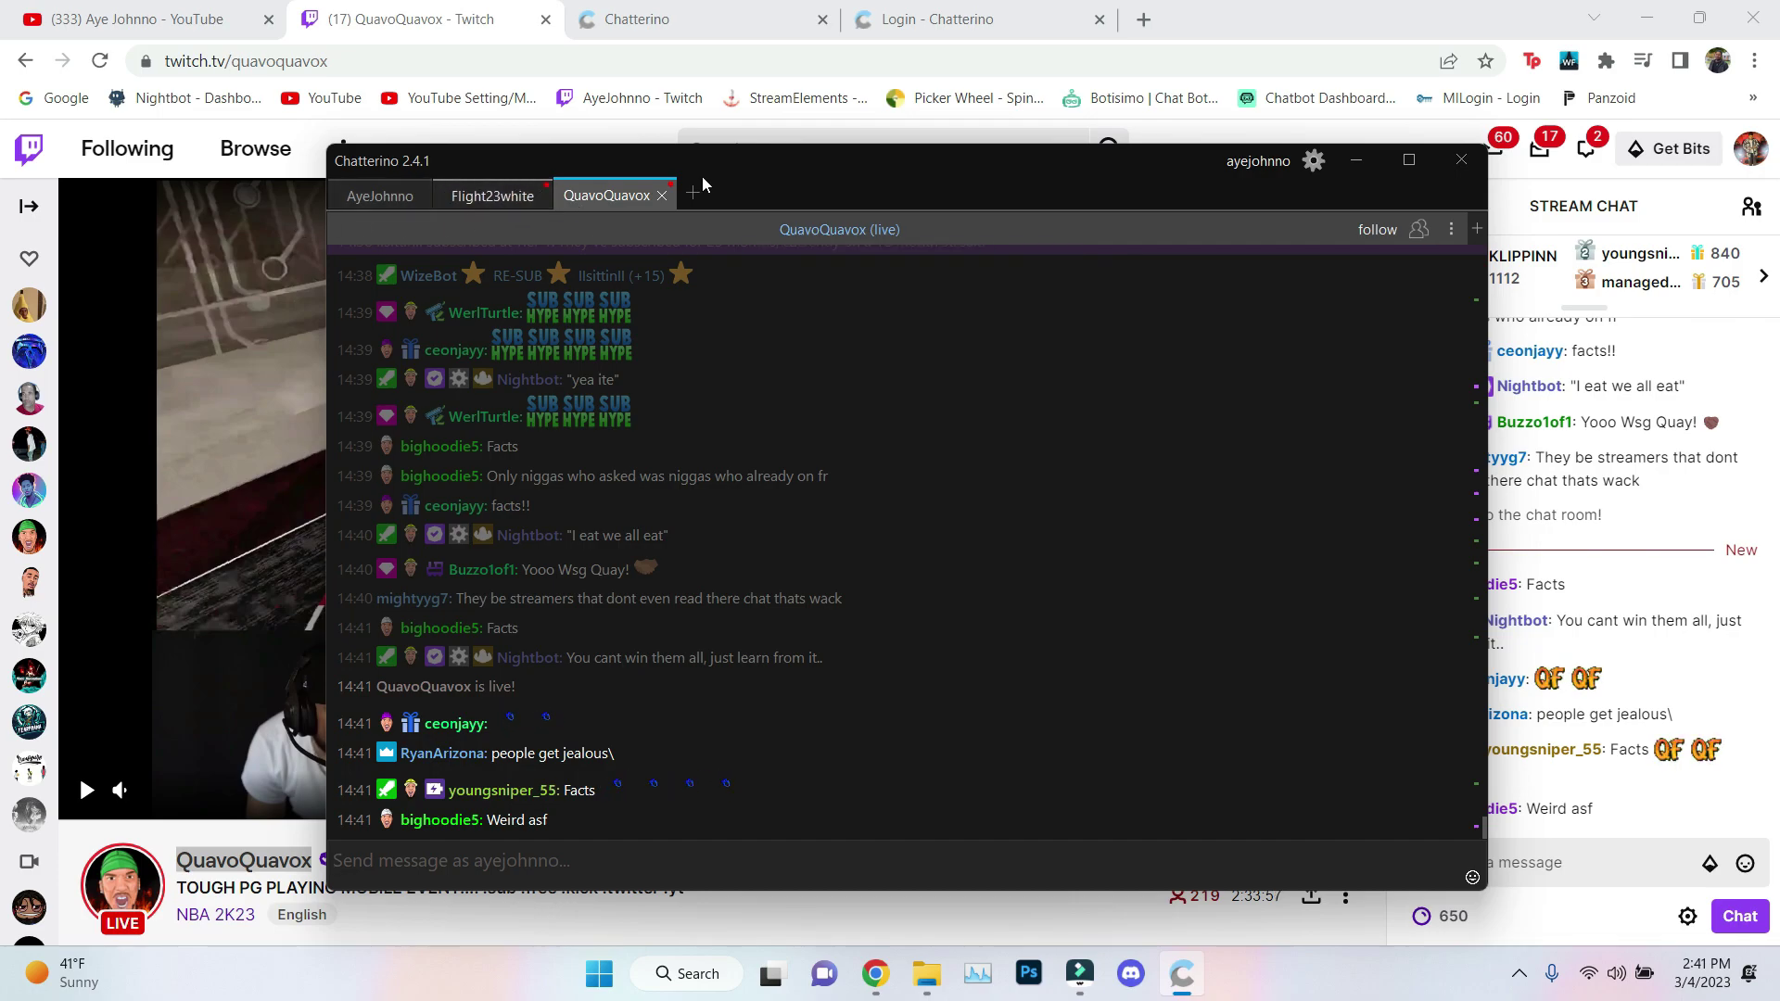
# Step: Minimize Chatterino, close the Chatterino login, Chatterino and Twitch pages, and close the browser after browsing the YouTube channel's videos
pyautogui.click(1357, 162)
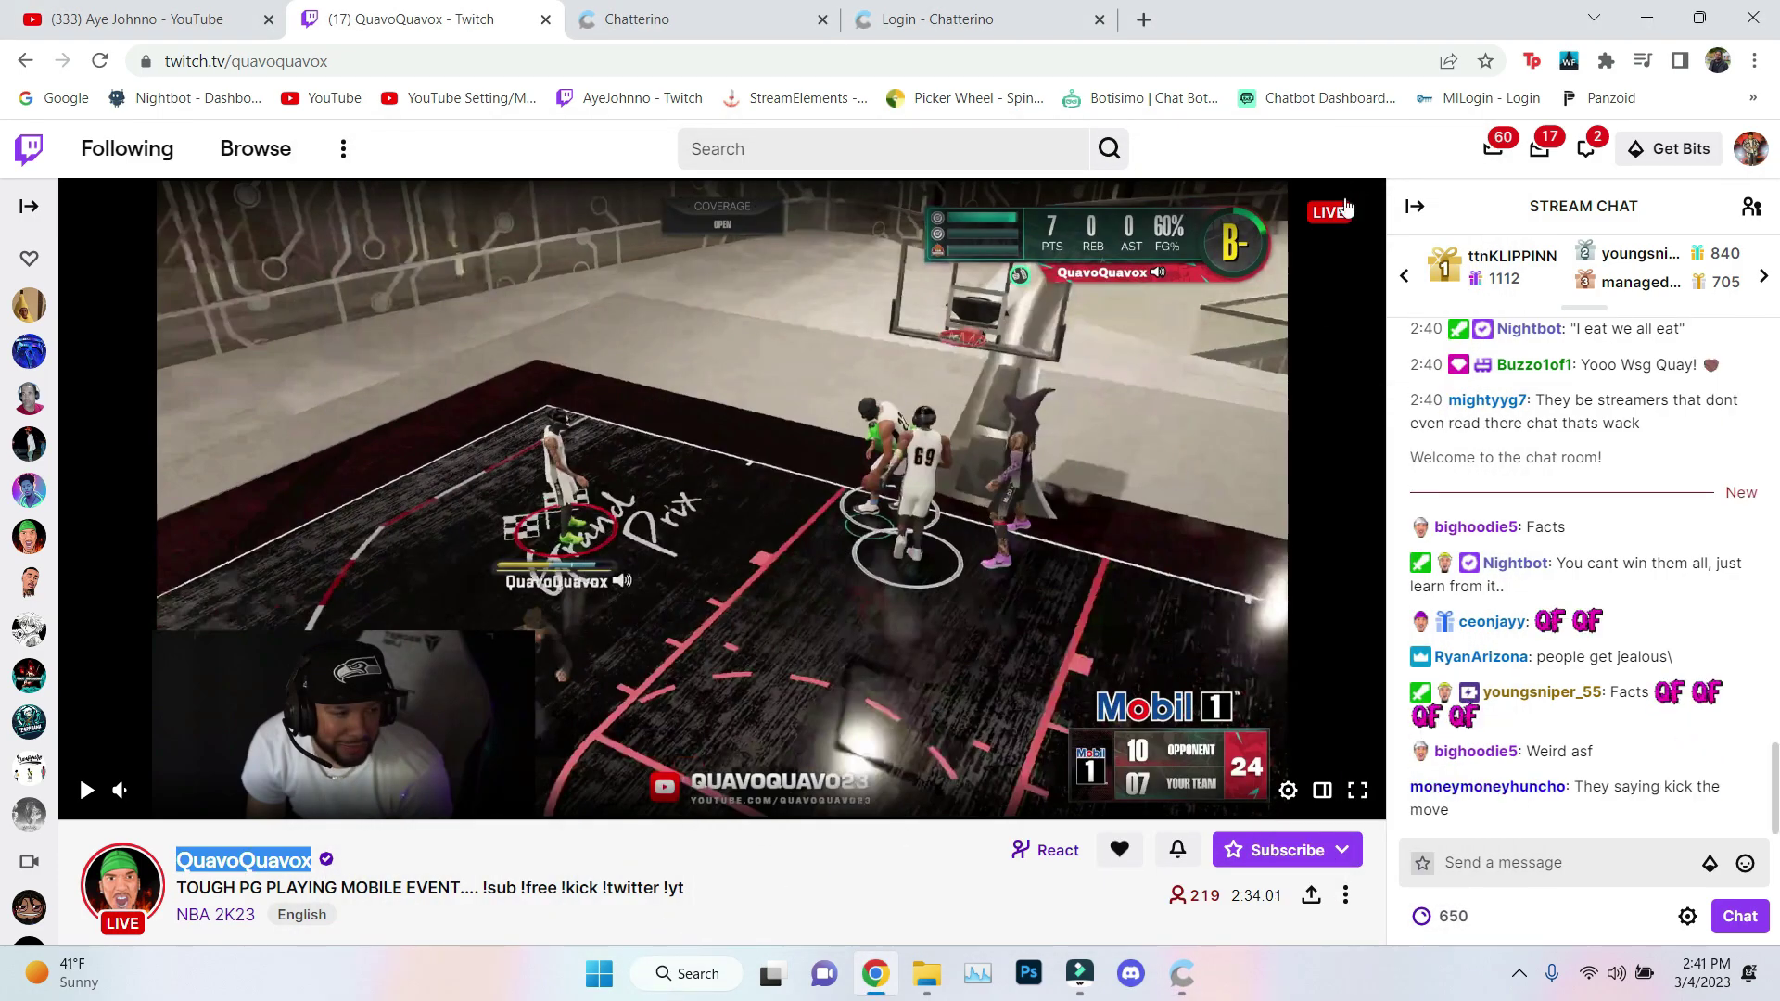
pyautogui.click(1100, 19)
pyautogui.click(820, 22)
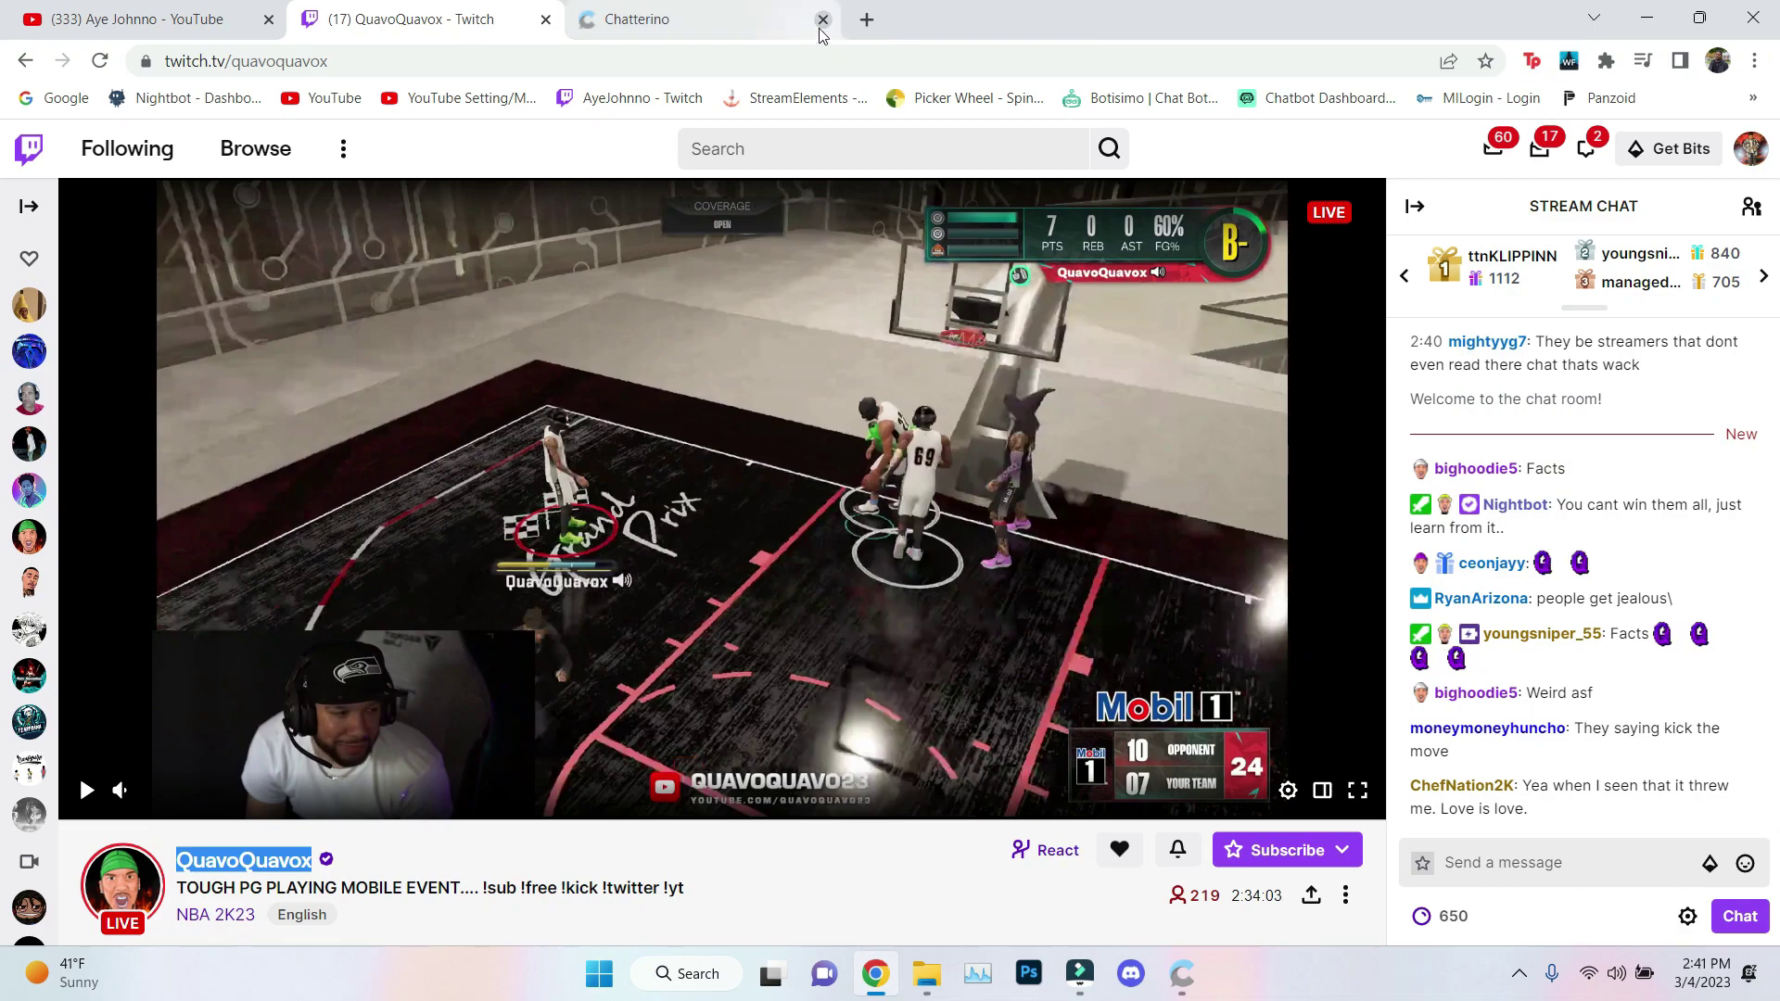
pyautogui.click(545, 19)
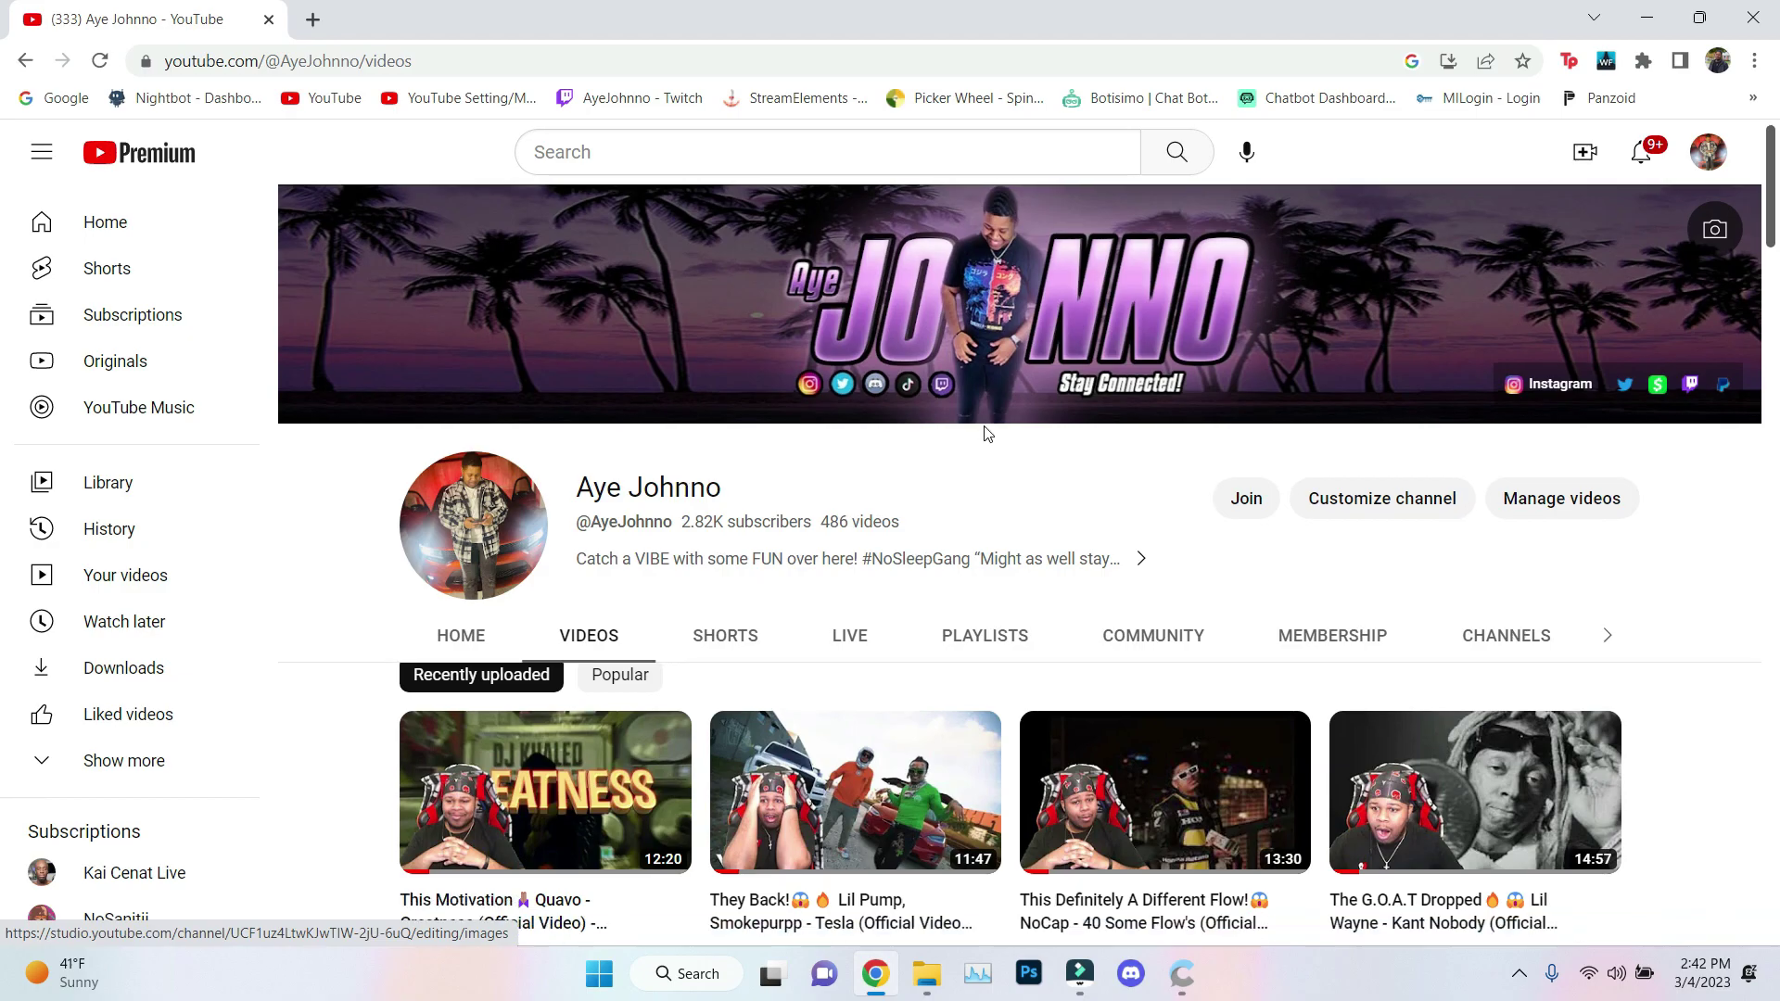
pyautogui.scroll(-10, 979, 464)
pyautogui.scroll(-10, 979, 493)
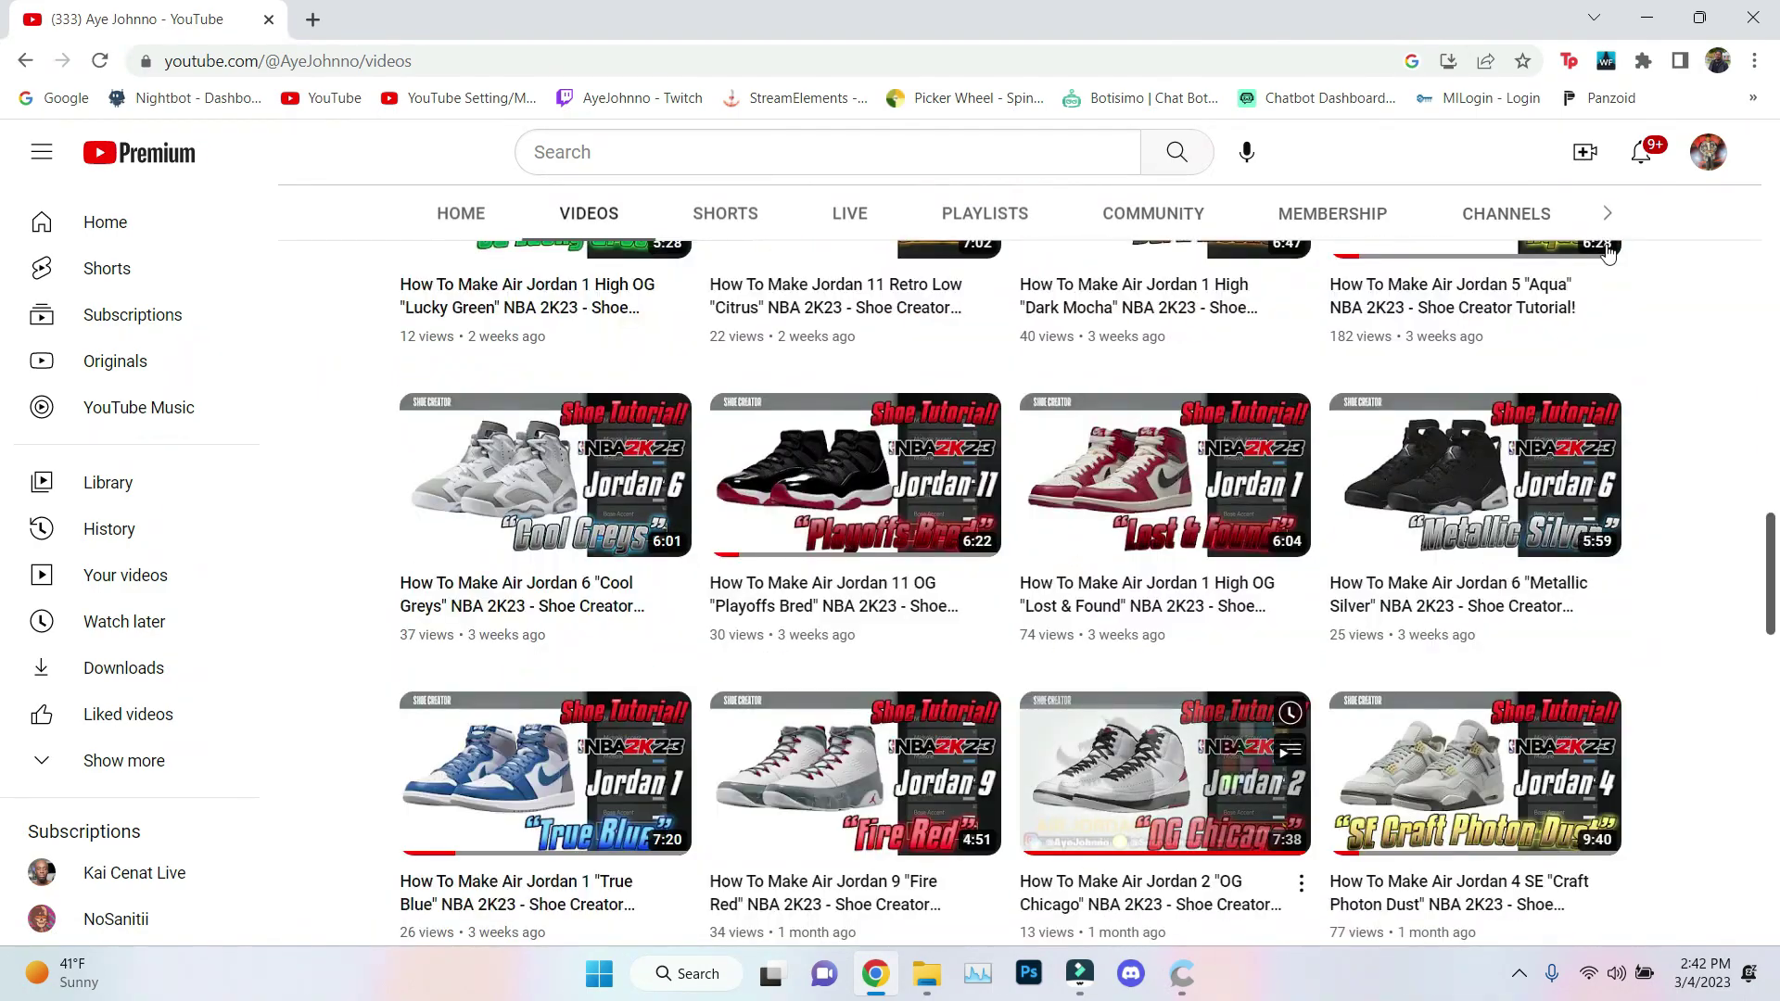
pyautogui.click(1750, 13)
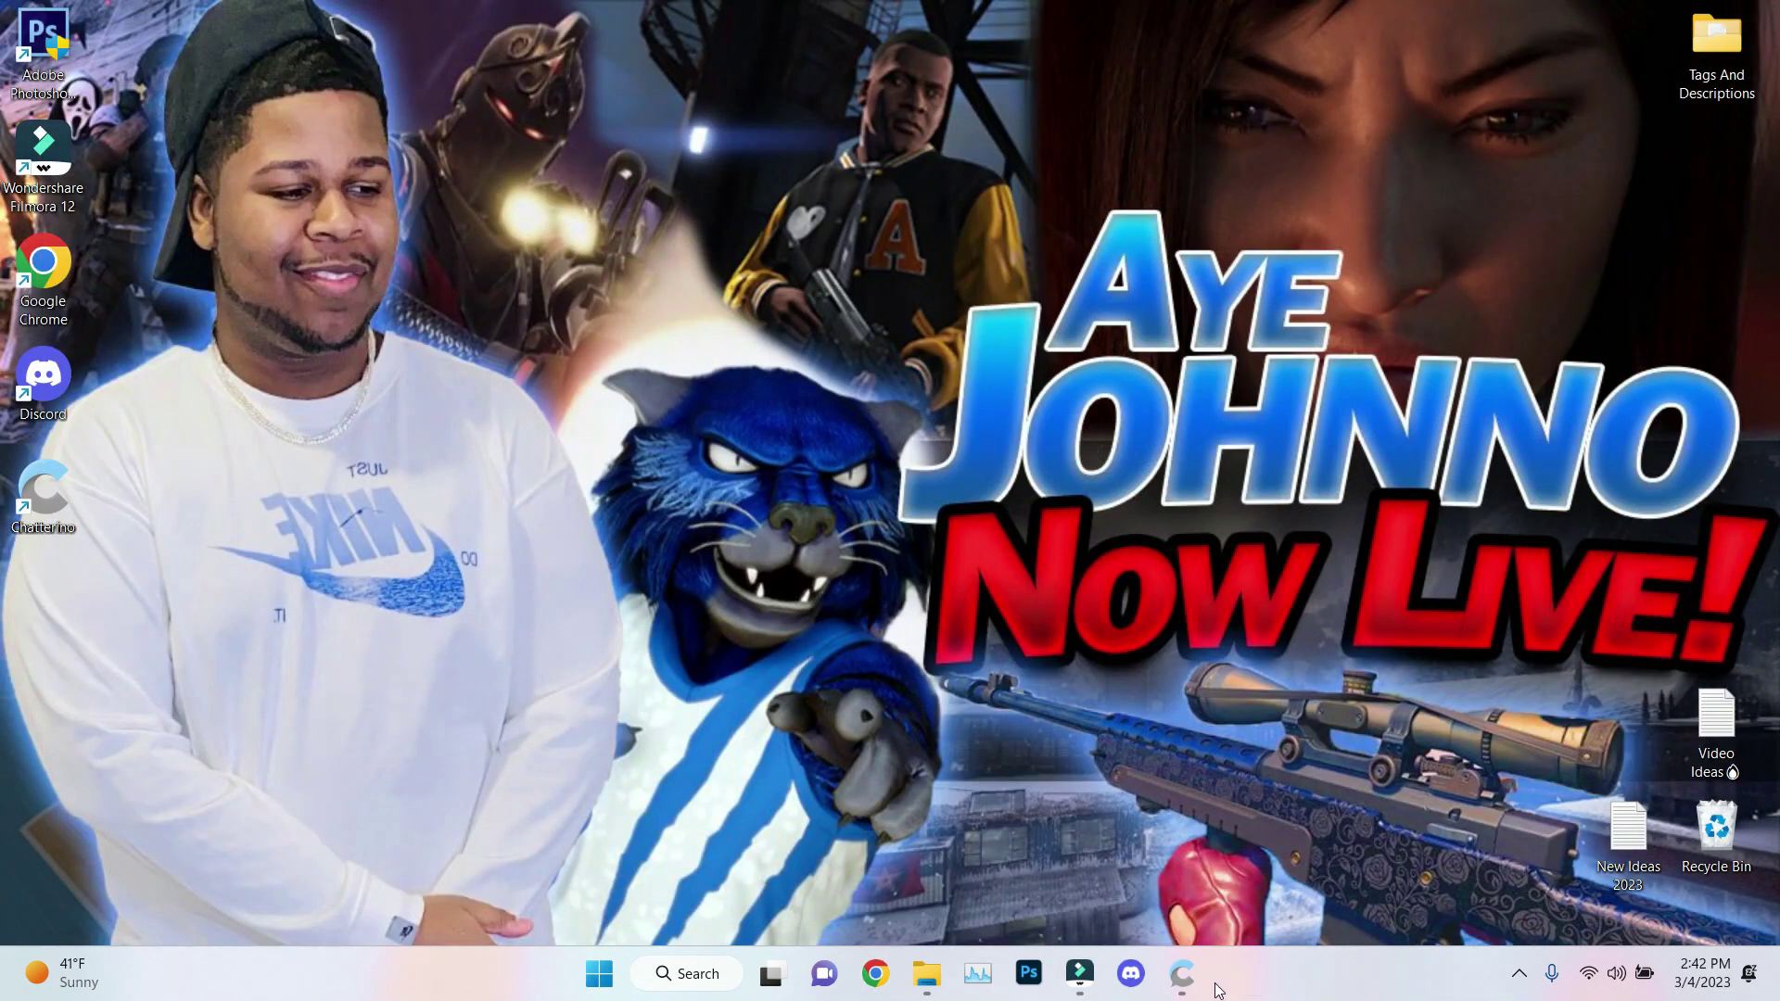
# Step: Pin Chatterino to the Windows taskbar, close it and relaunch it from the pinned shortcut
pyautogui.click(1196, 975)
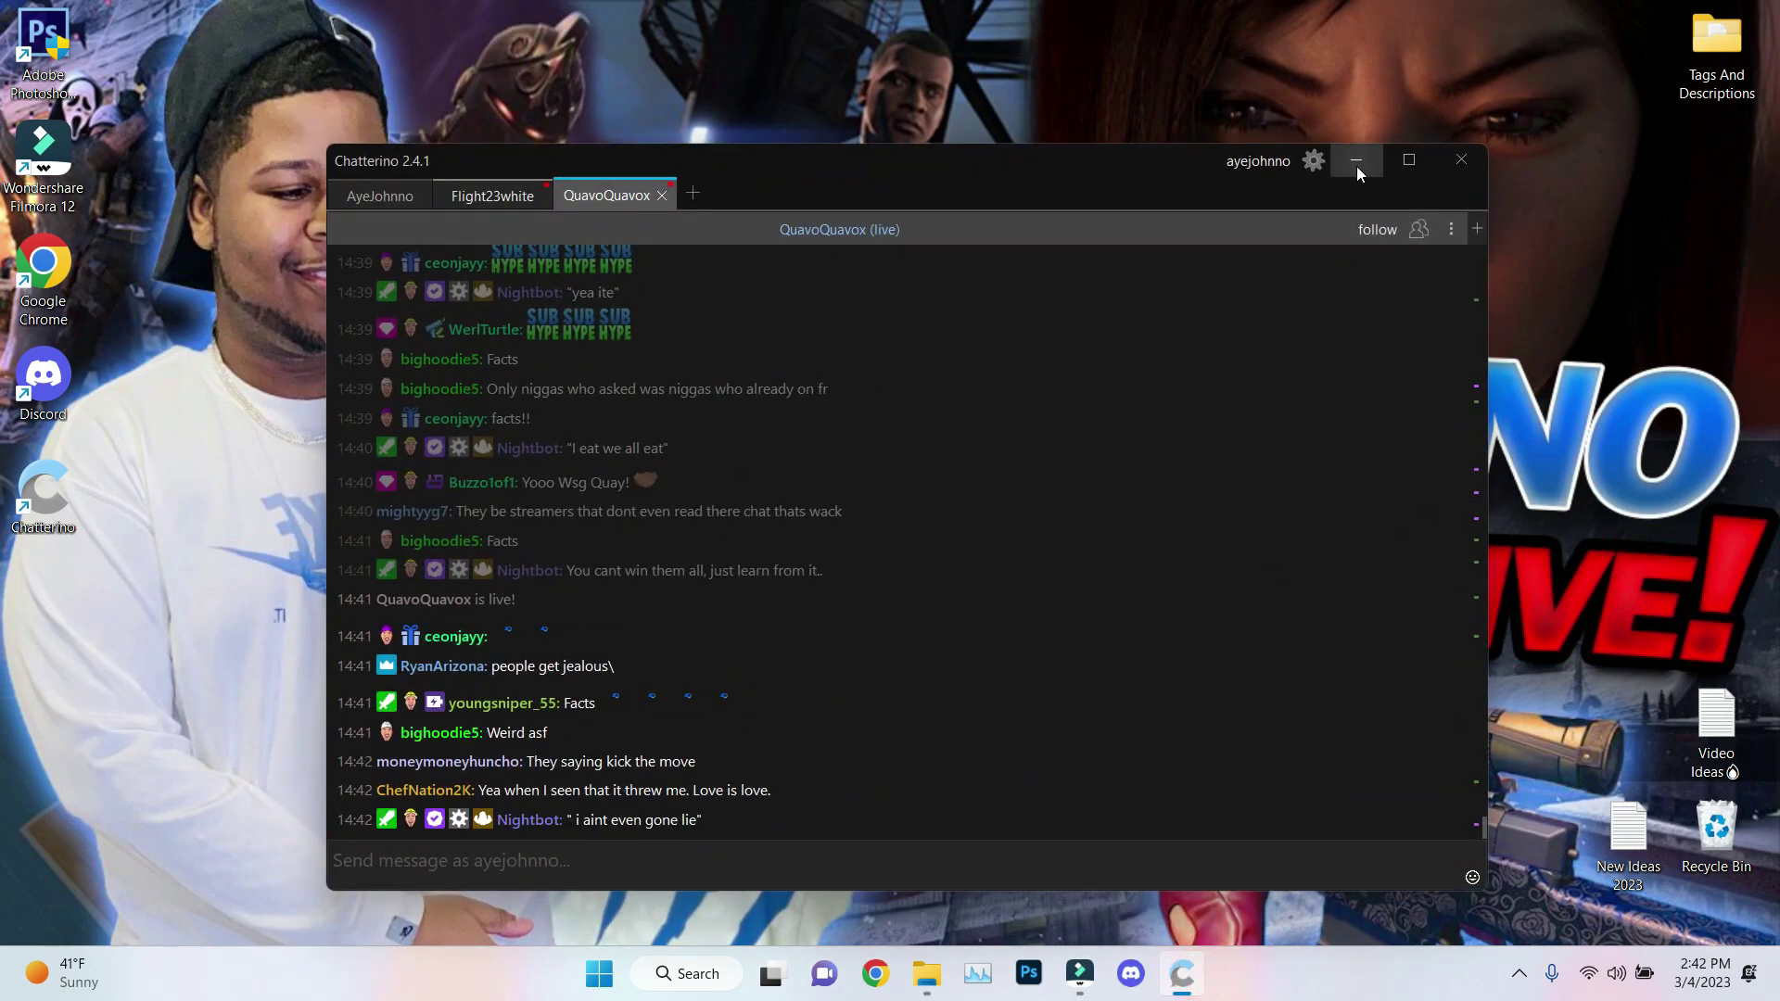
pyautogui.rightClick(1201, 978)
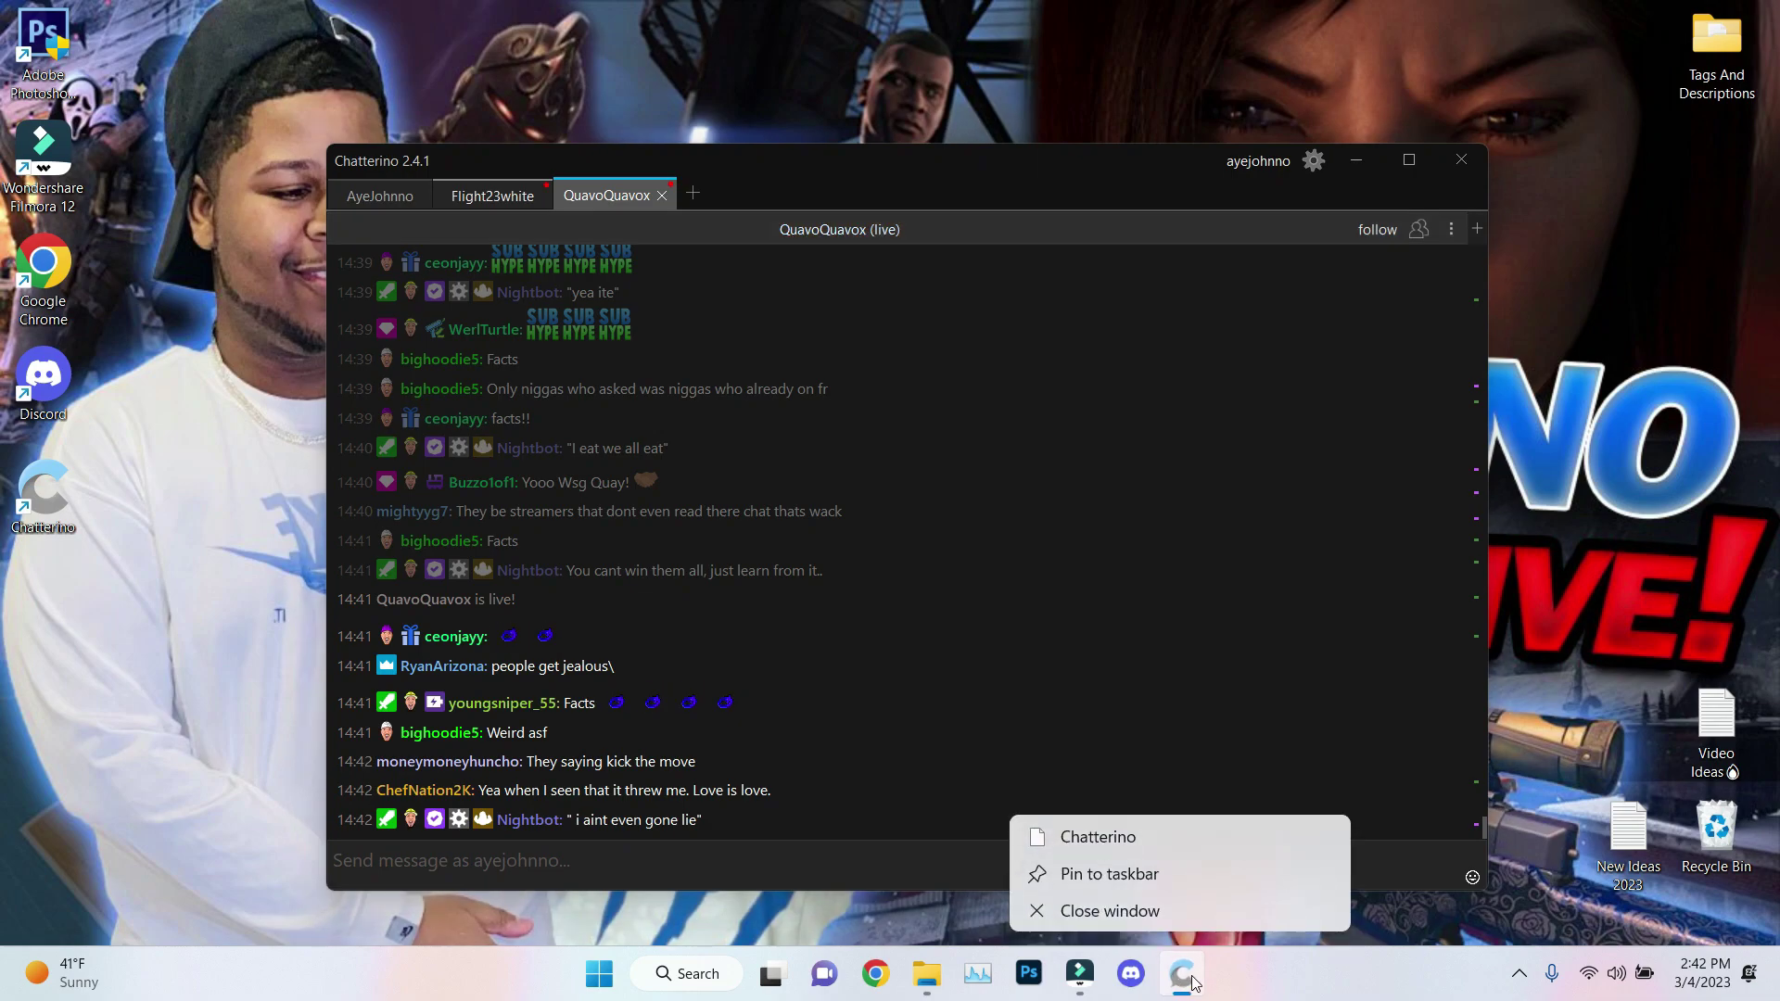
pyautogui.click(1087, 877)
pyautogui.click(1450, 160)
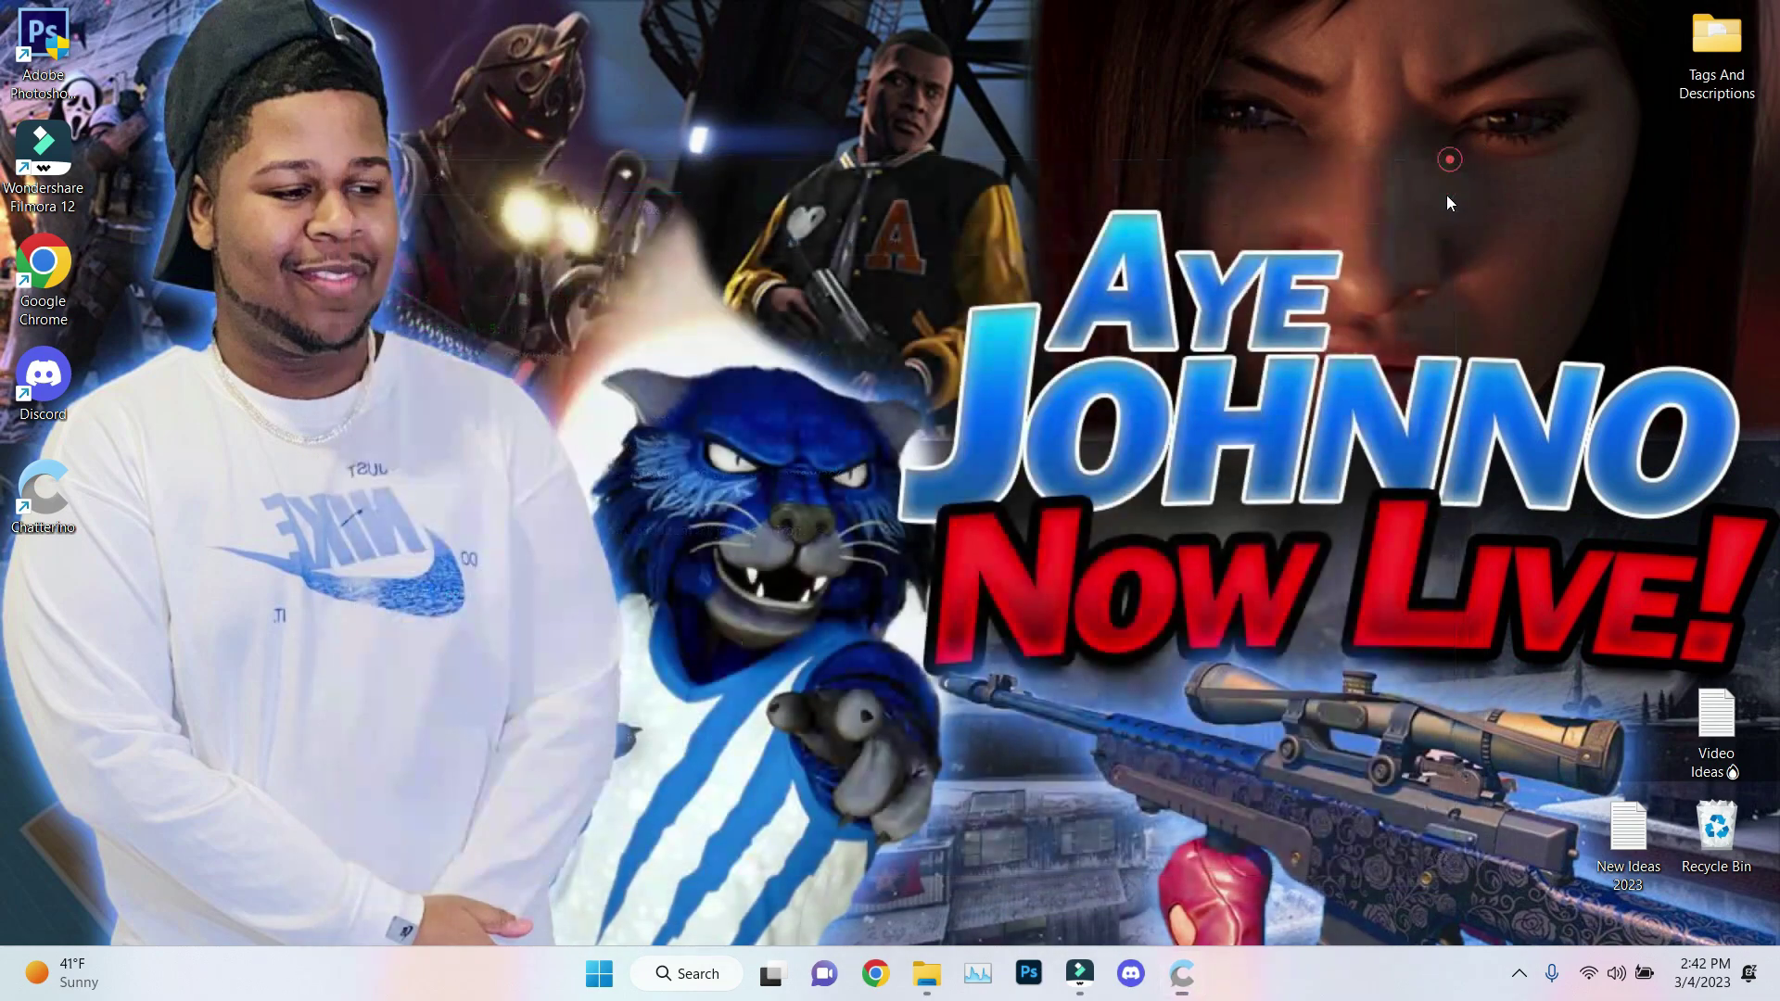
pyautogui.click(1181, 975)
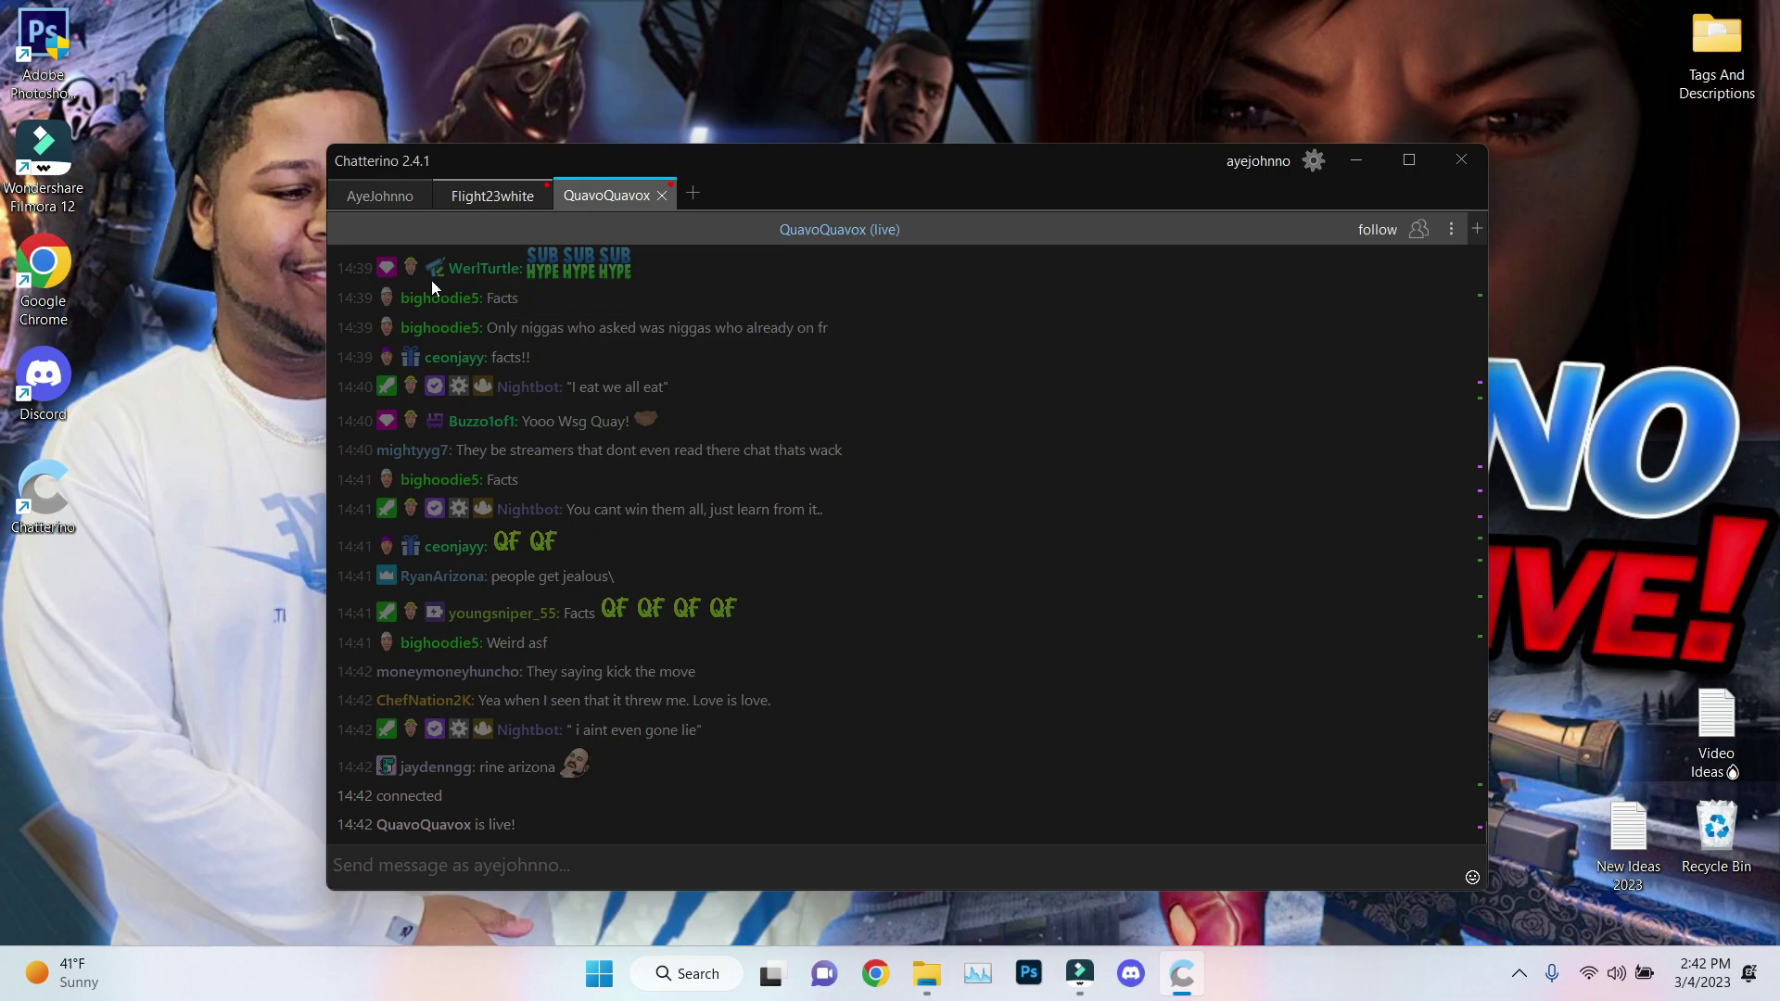
# Step: Reconnect the AyeJohnno chat, and minimize Chatterino with the Flight23white chat in front
pyautogui.click(509, 194)
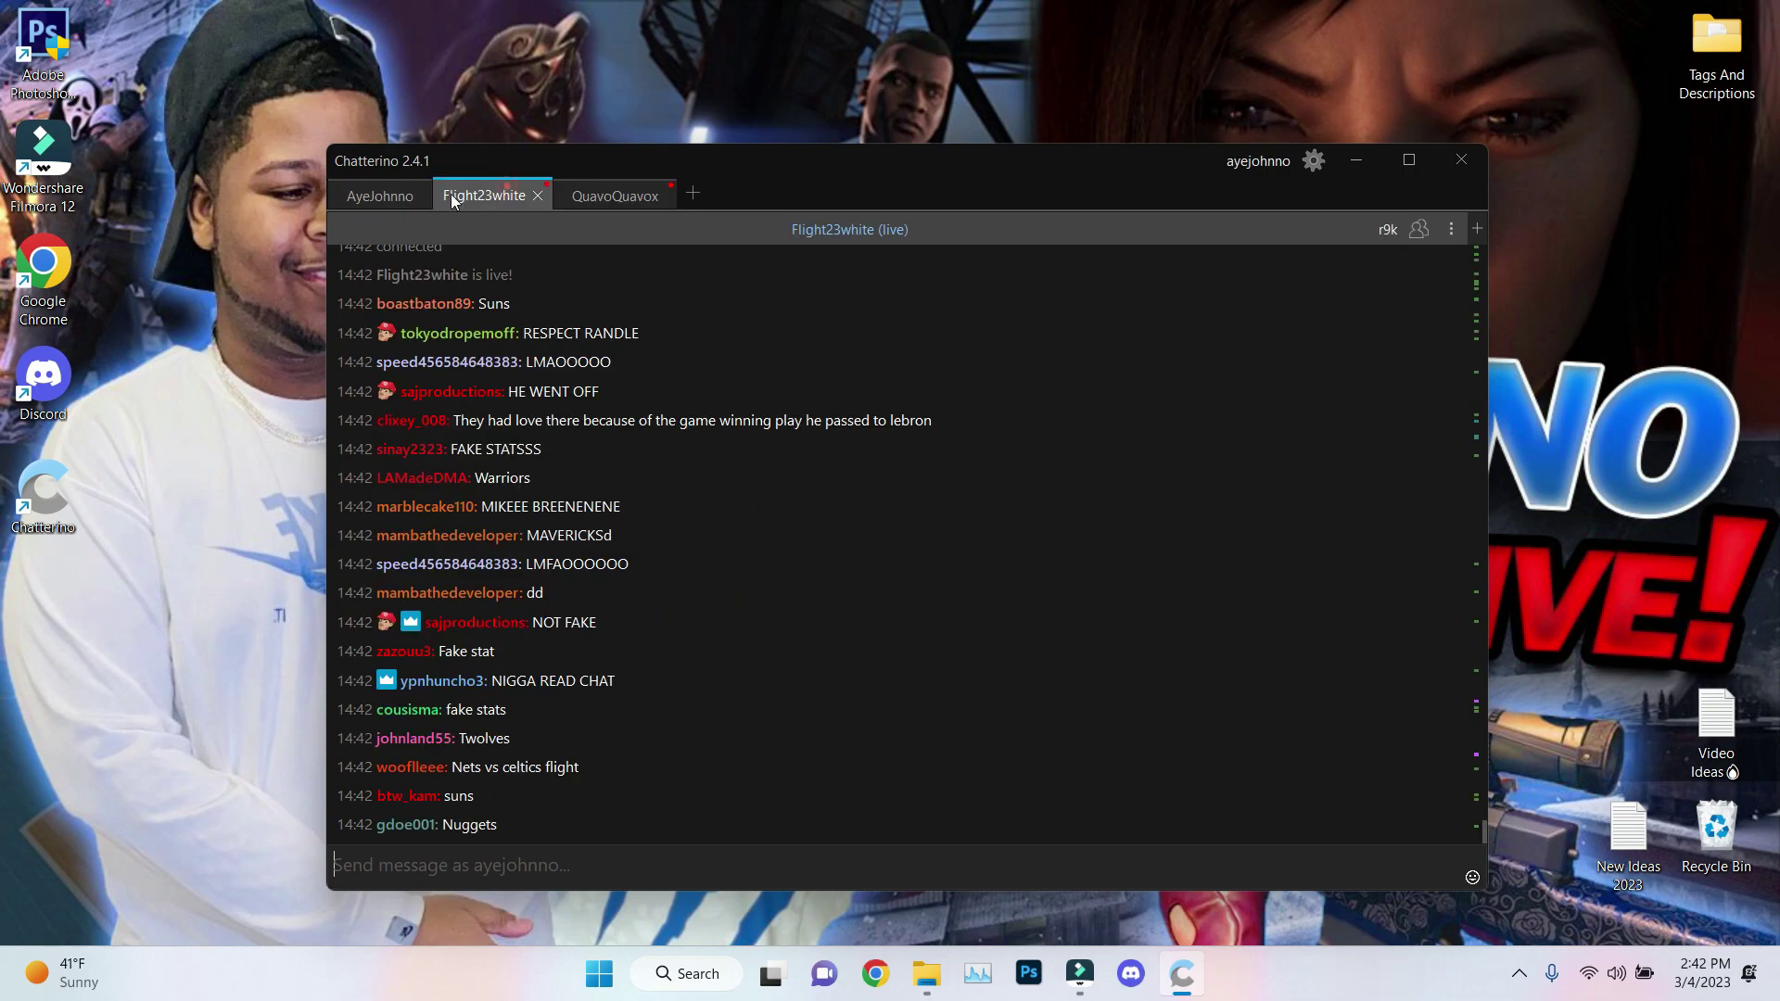
pyautogui.click(399, 193)
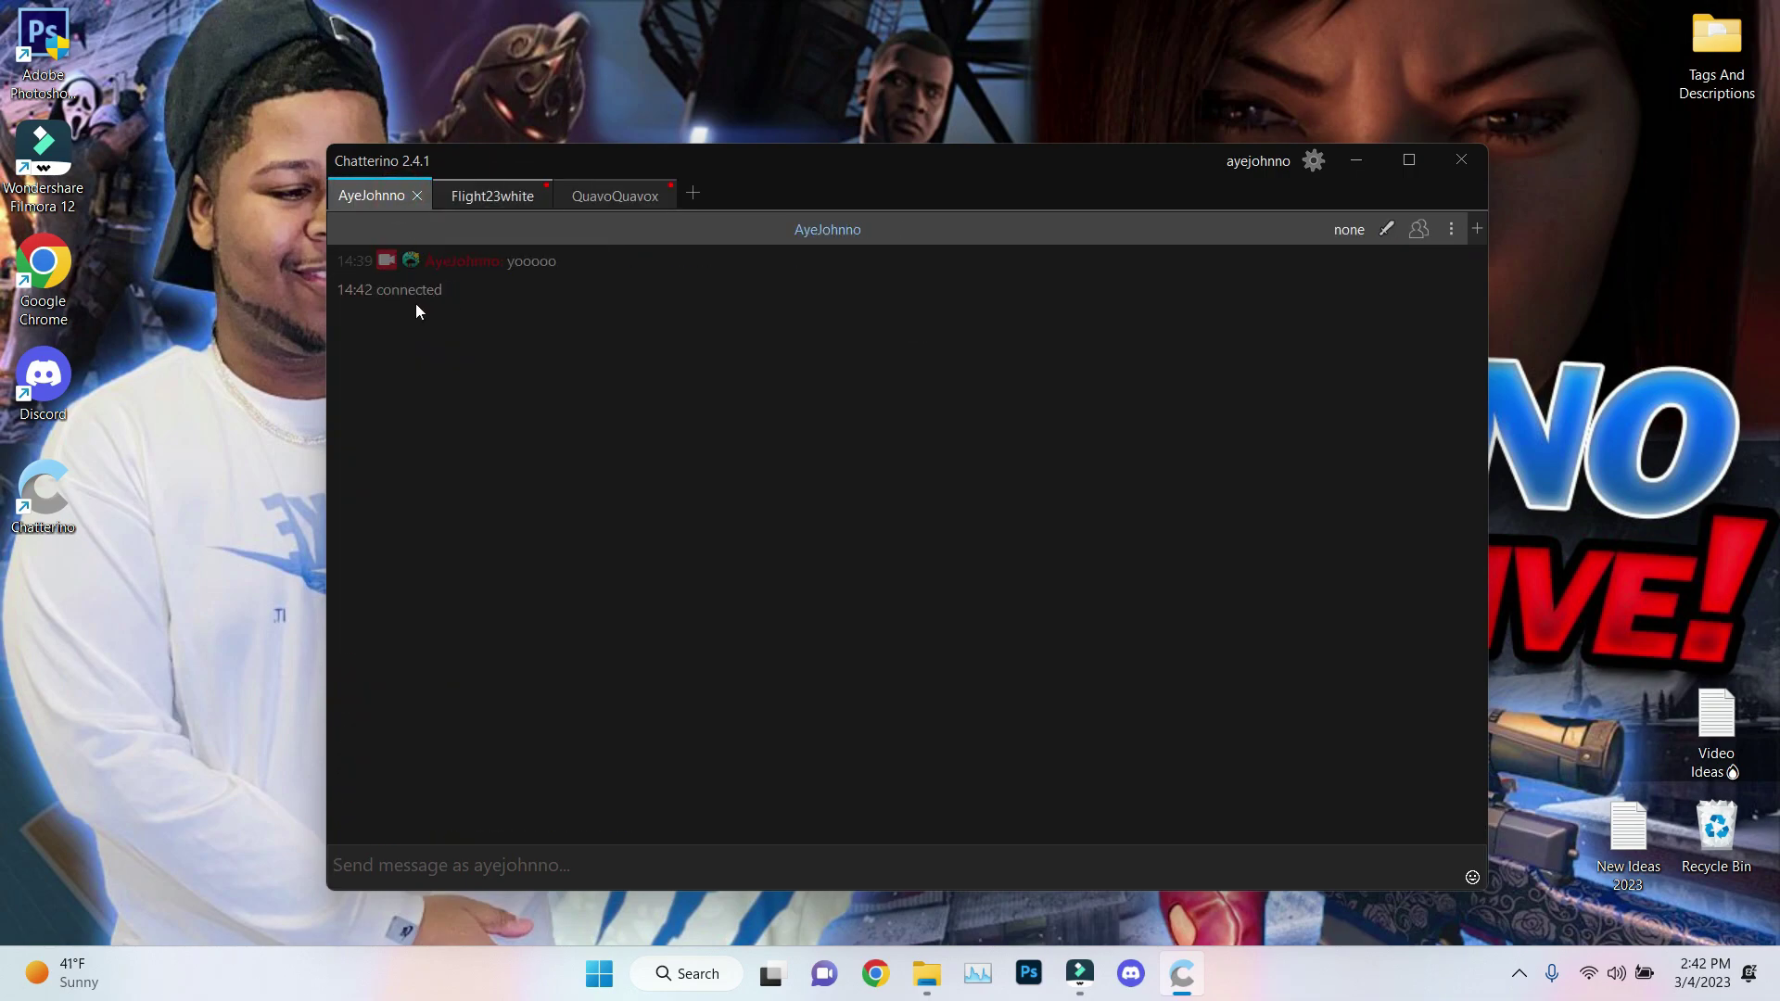
pyautogui.rightClick(821, 231)
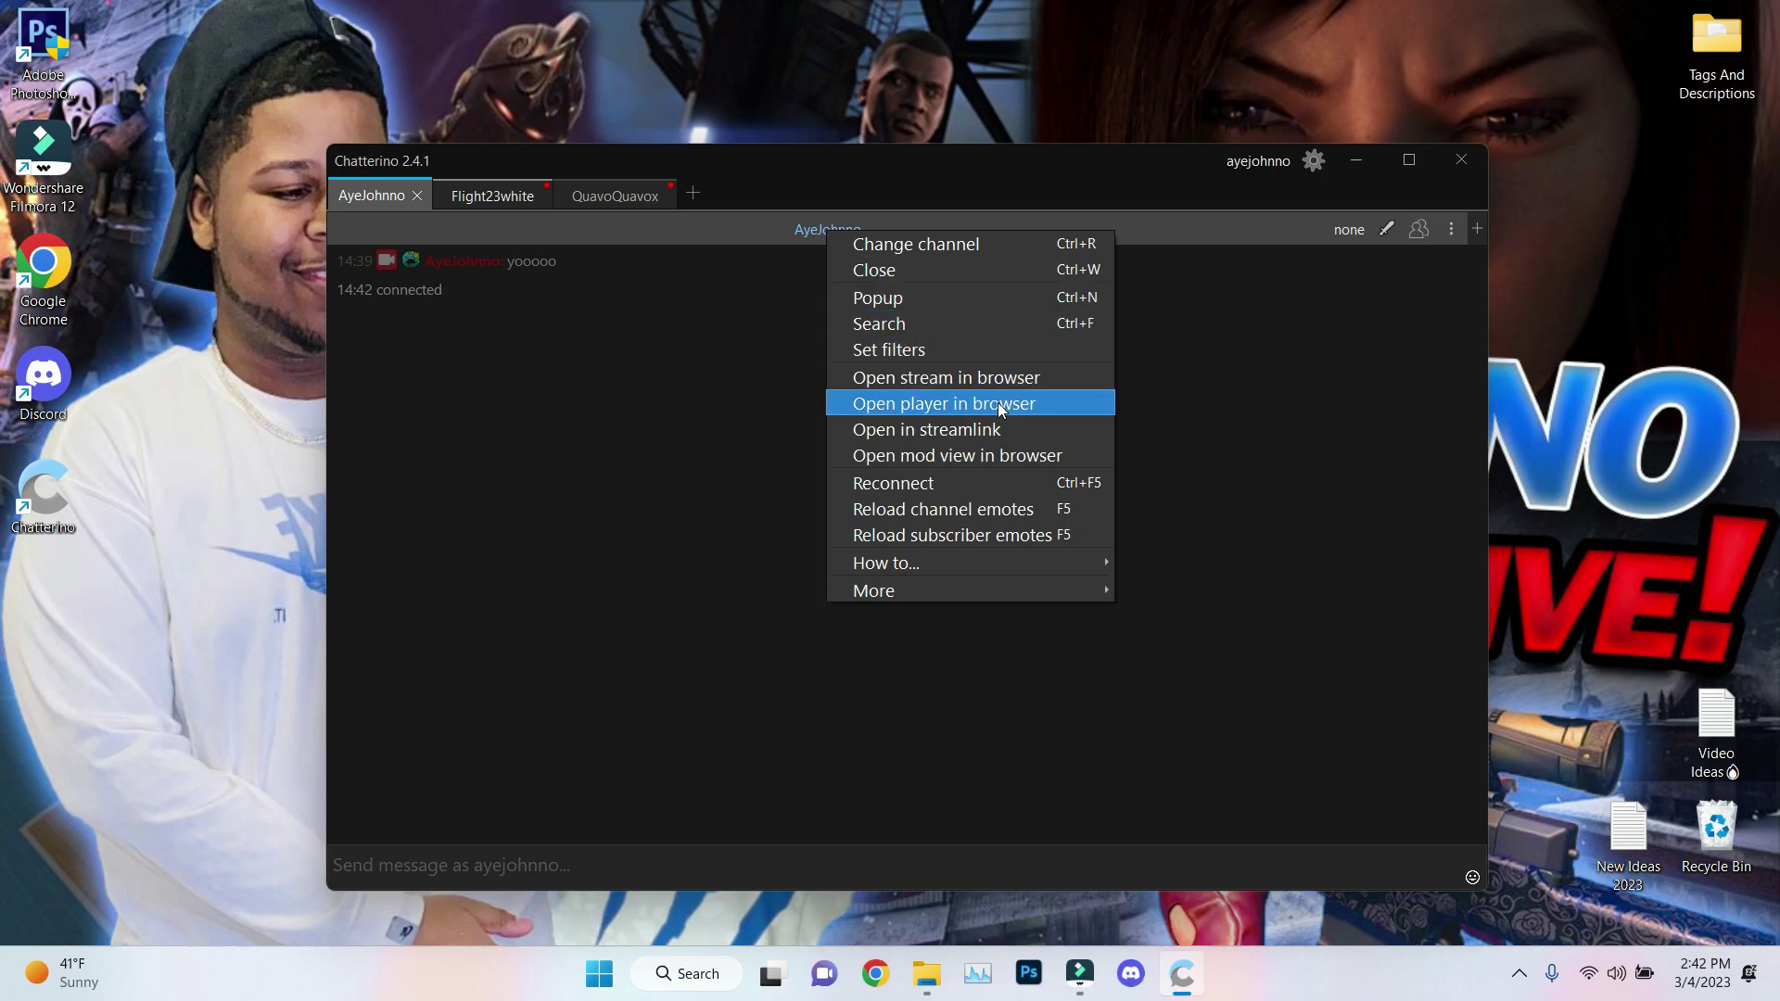
pyautogui.click(974, 486)
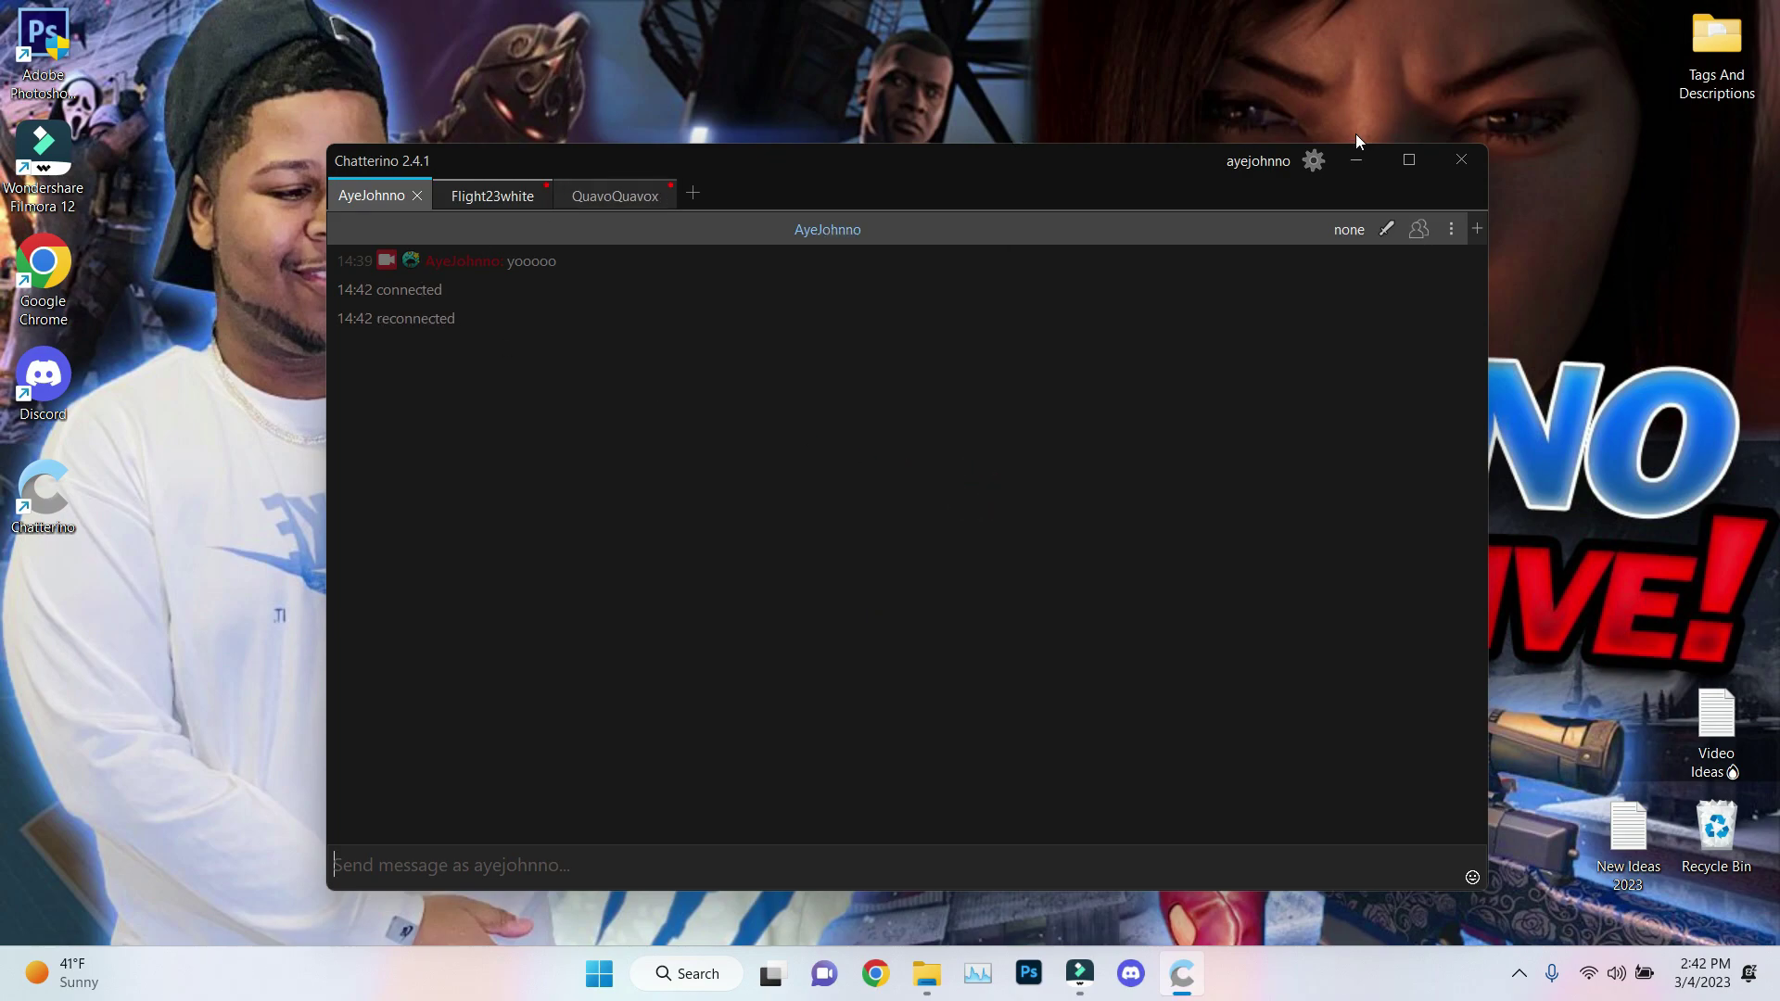
pyautogui.click(505, 194)
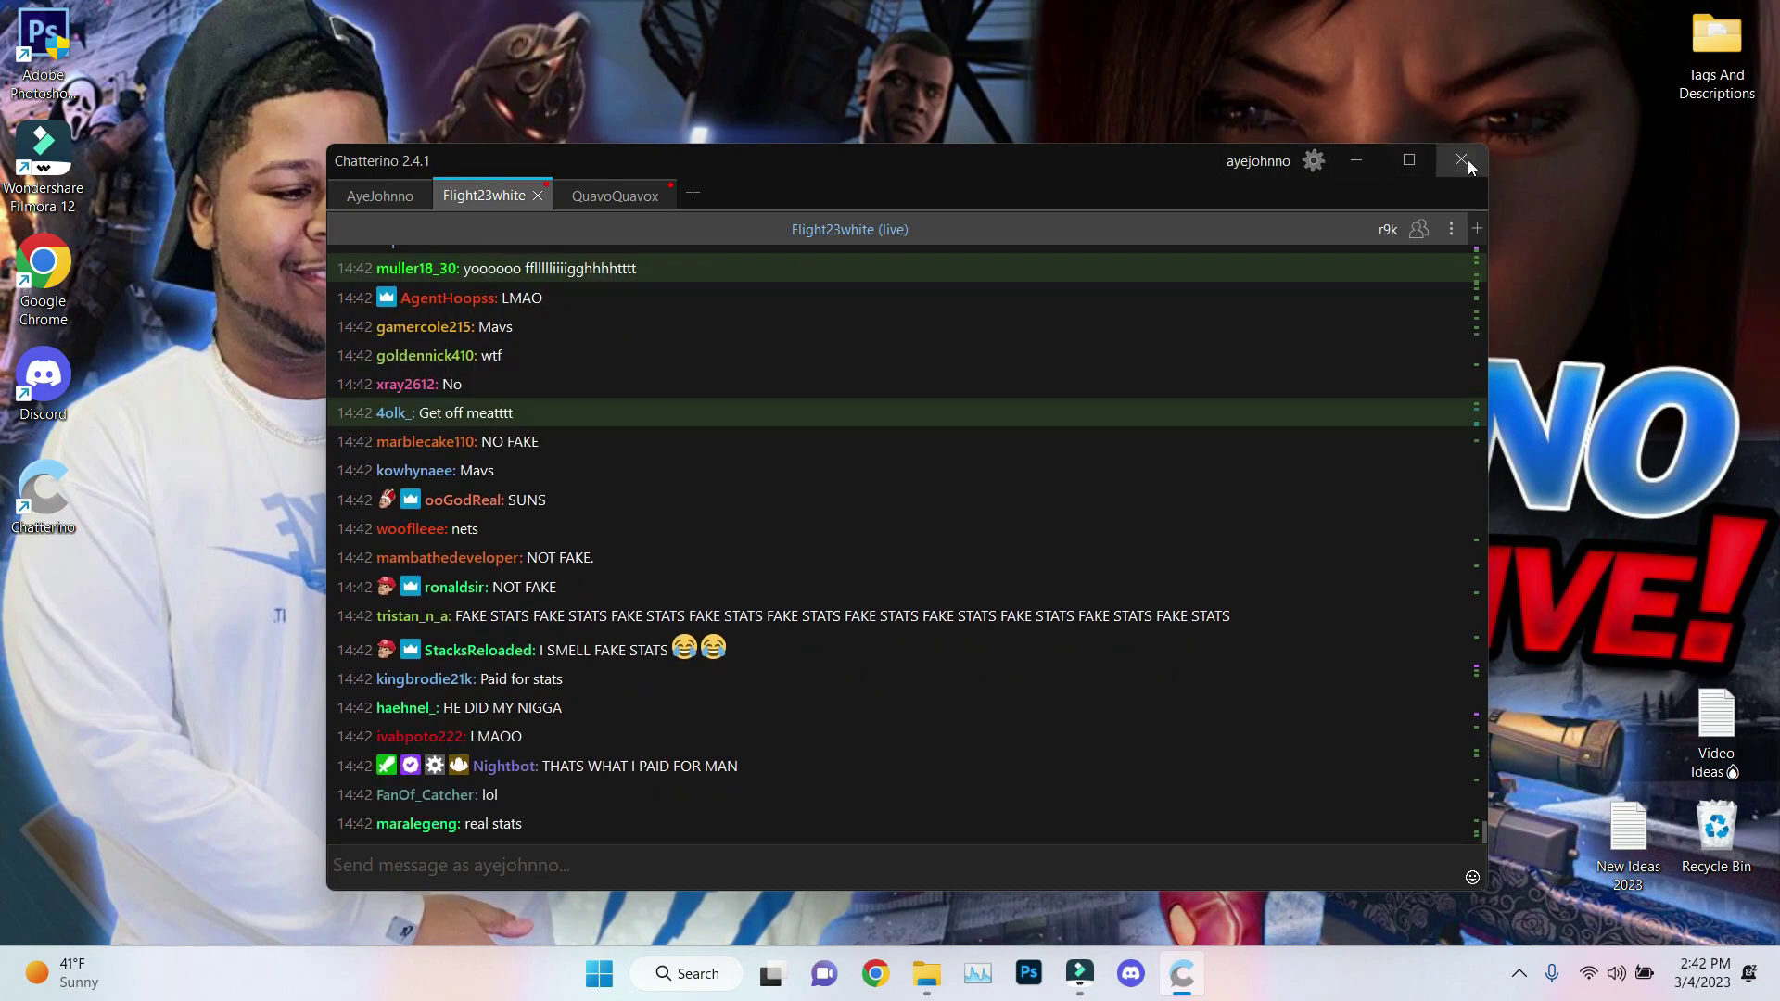
pyautogui.click(1355, 166)
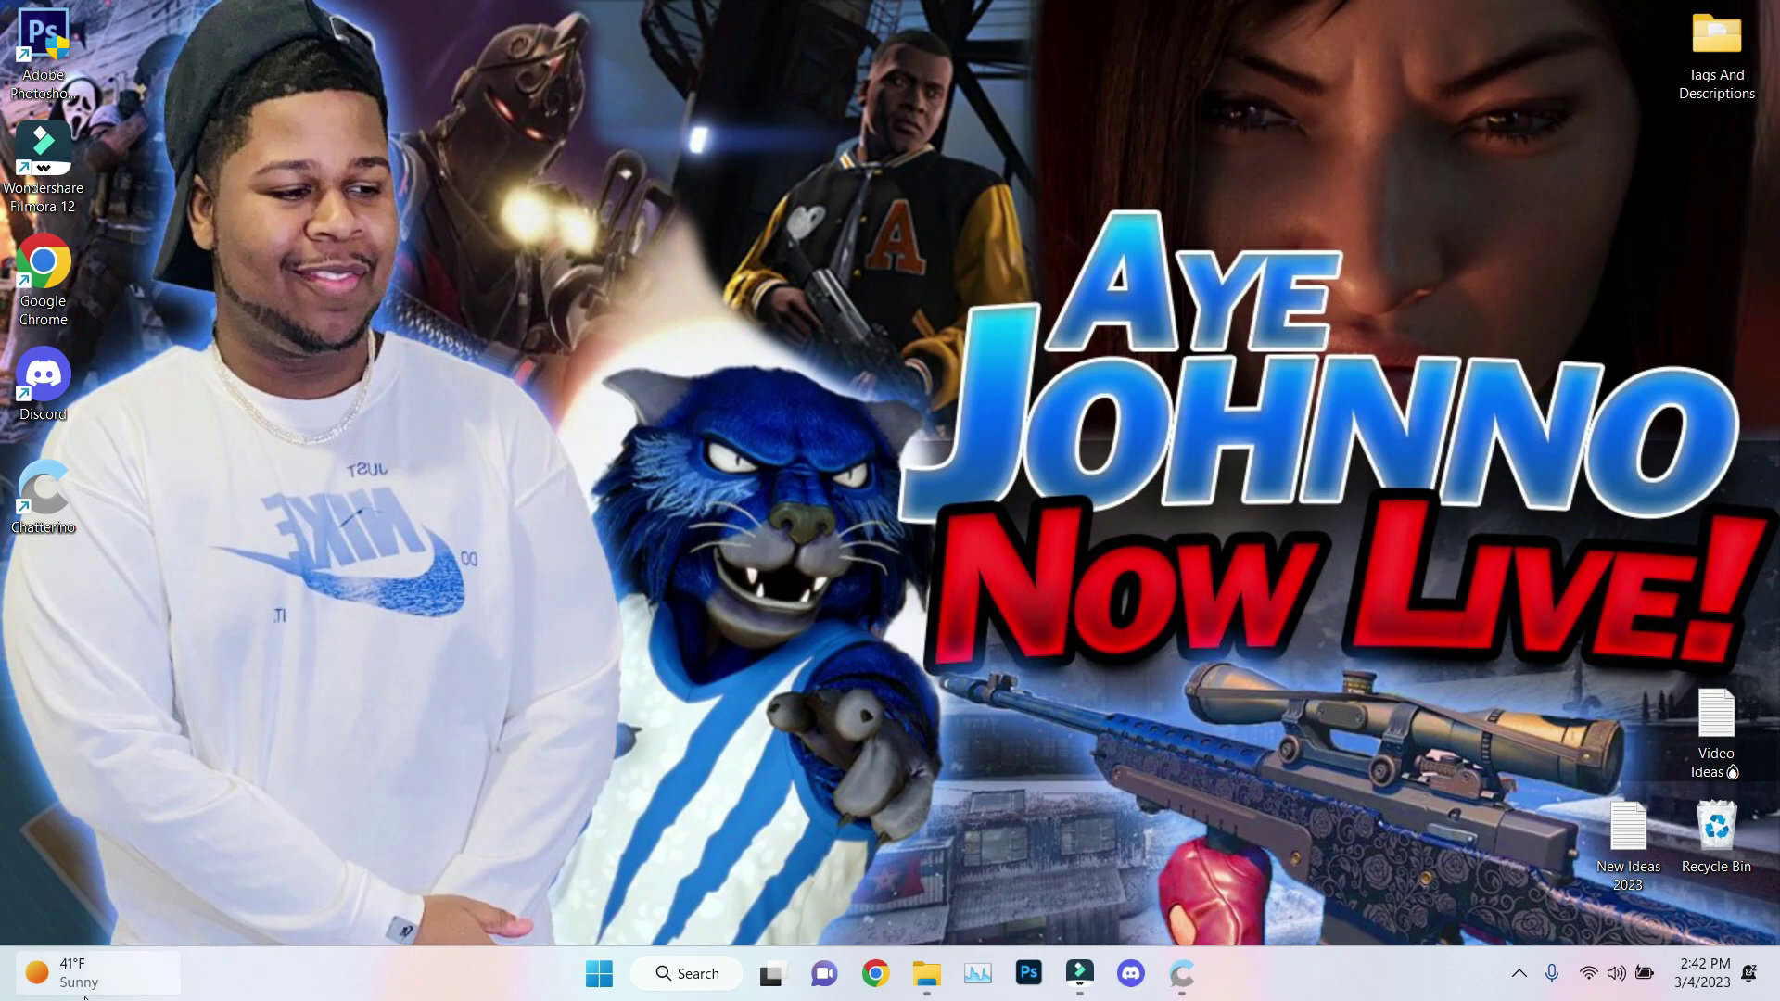
# Step: Switch to Windows Settings and expand the Screen and sleep options under Power & battery
pyautogui.click(598, 974)
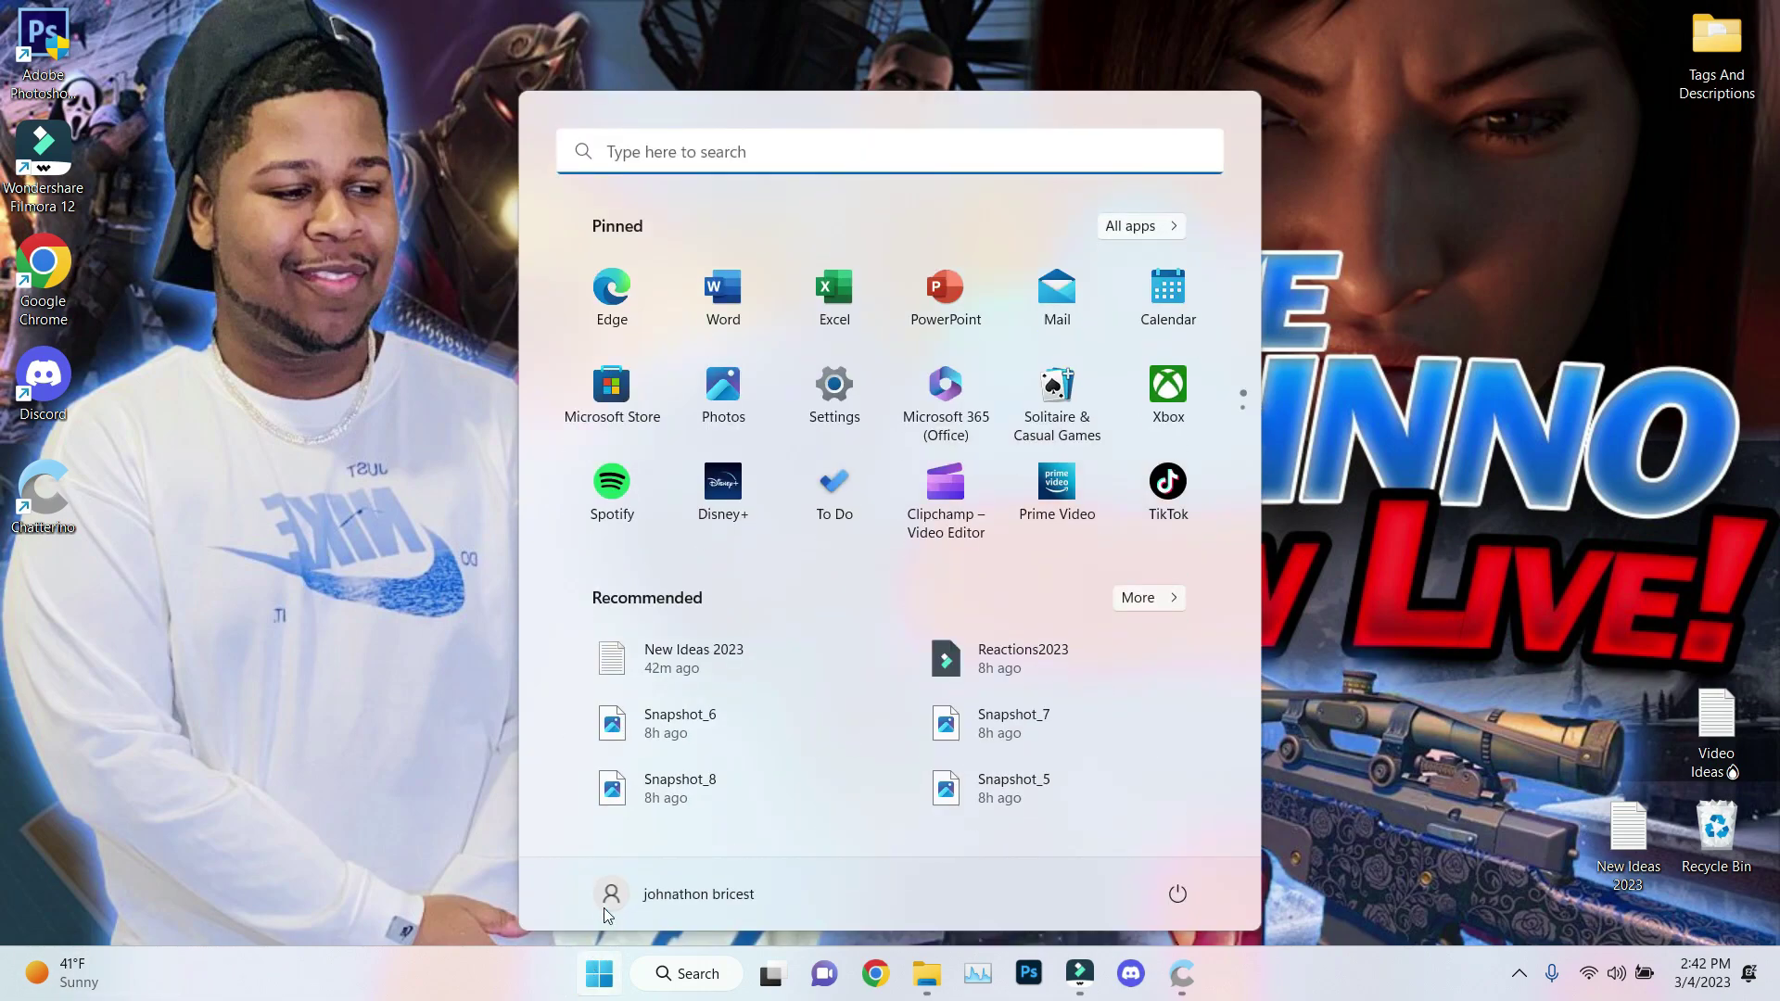
pyautogui.click(820, 373)
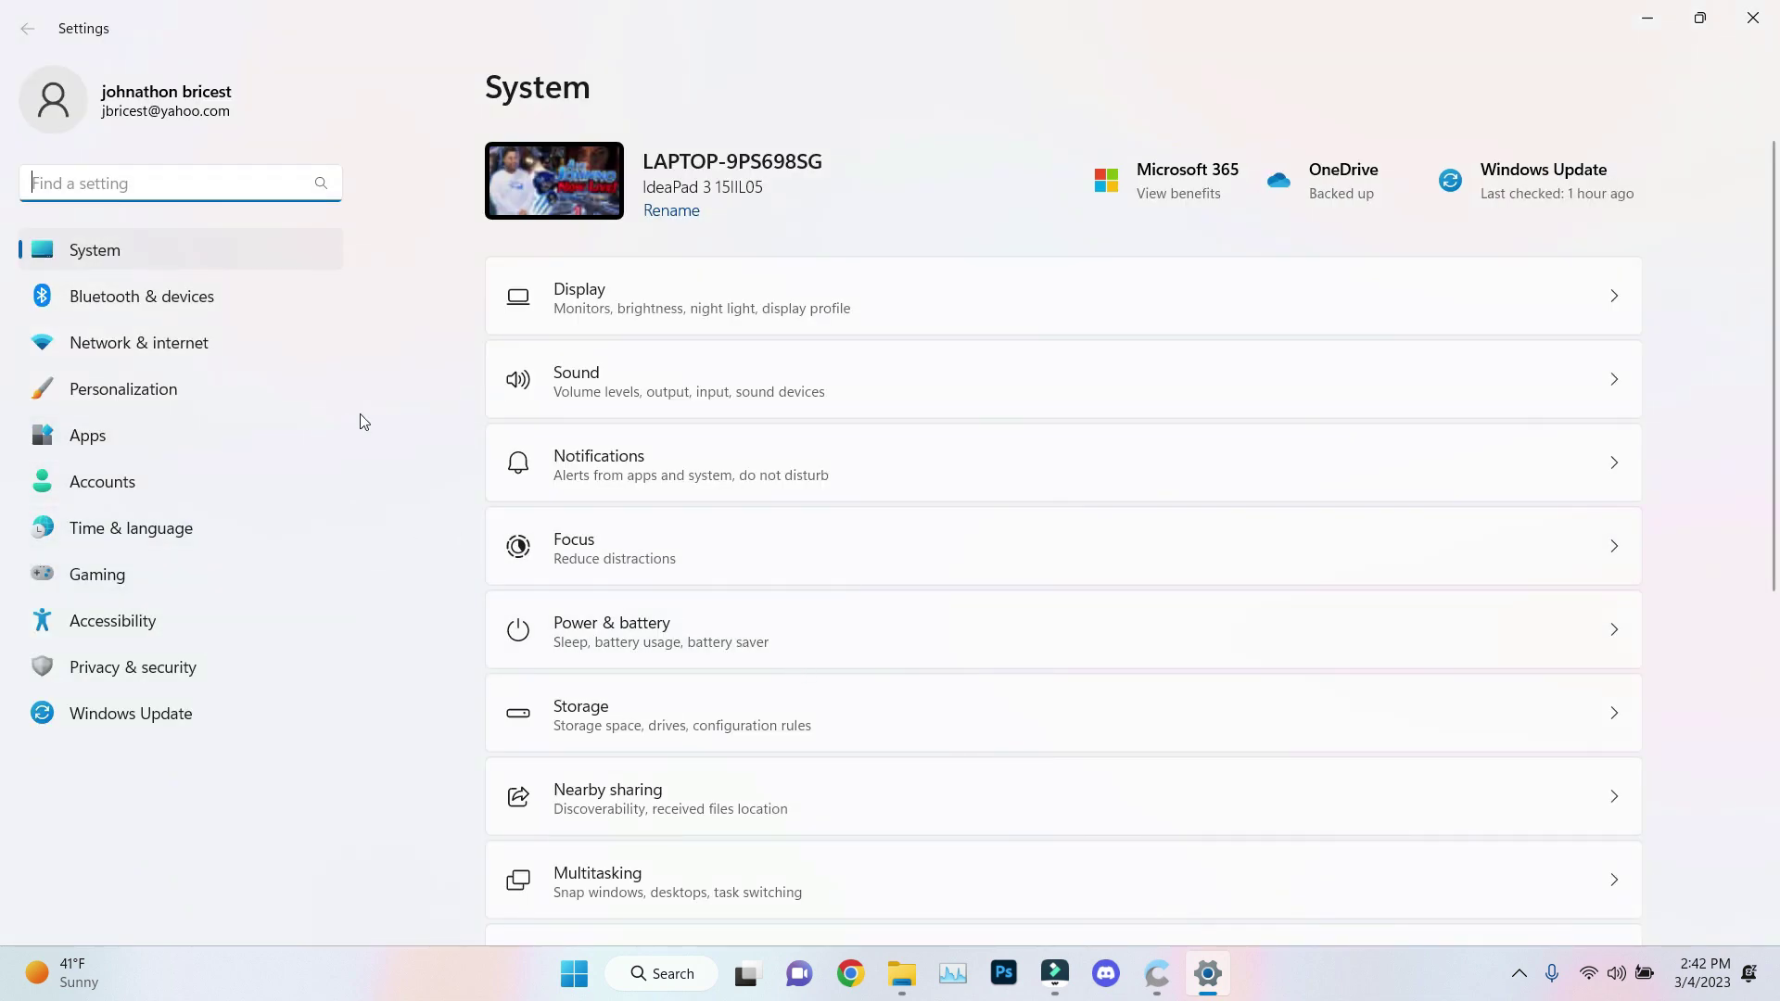
pyautogui.click(698, 631)
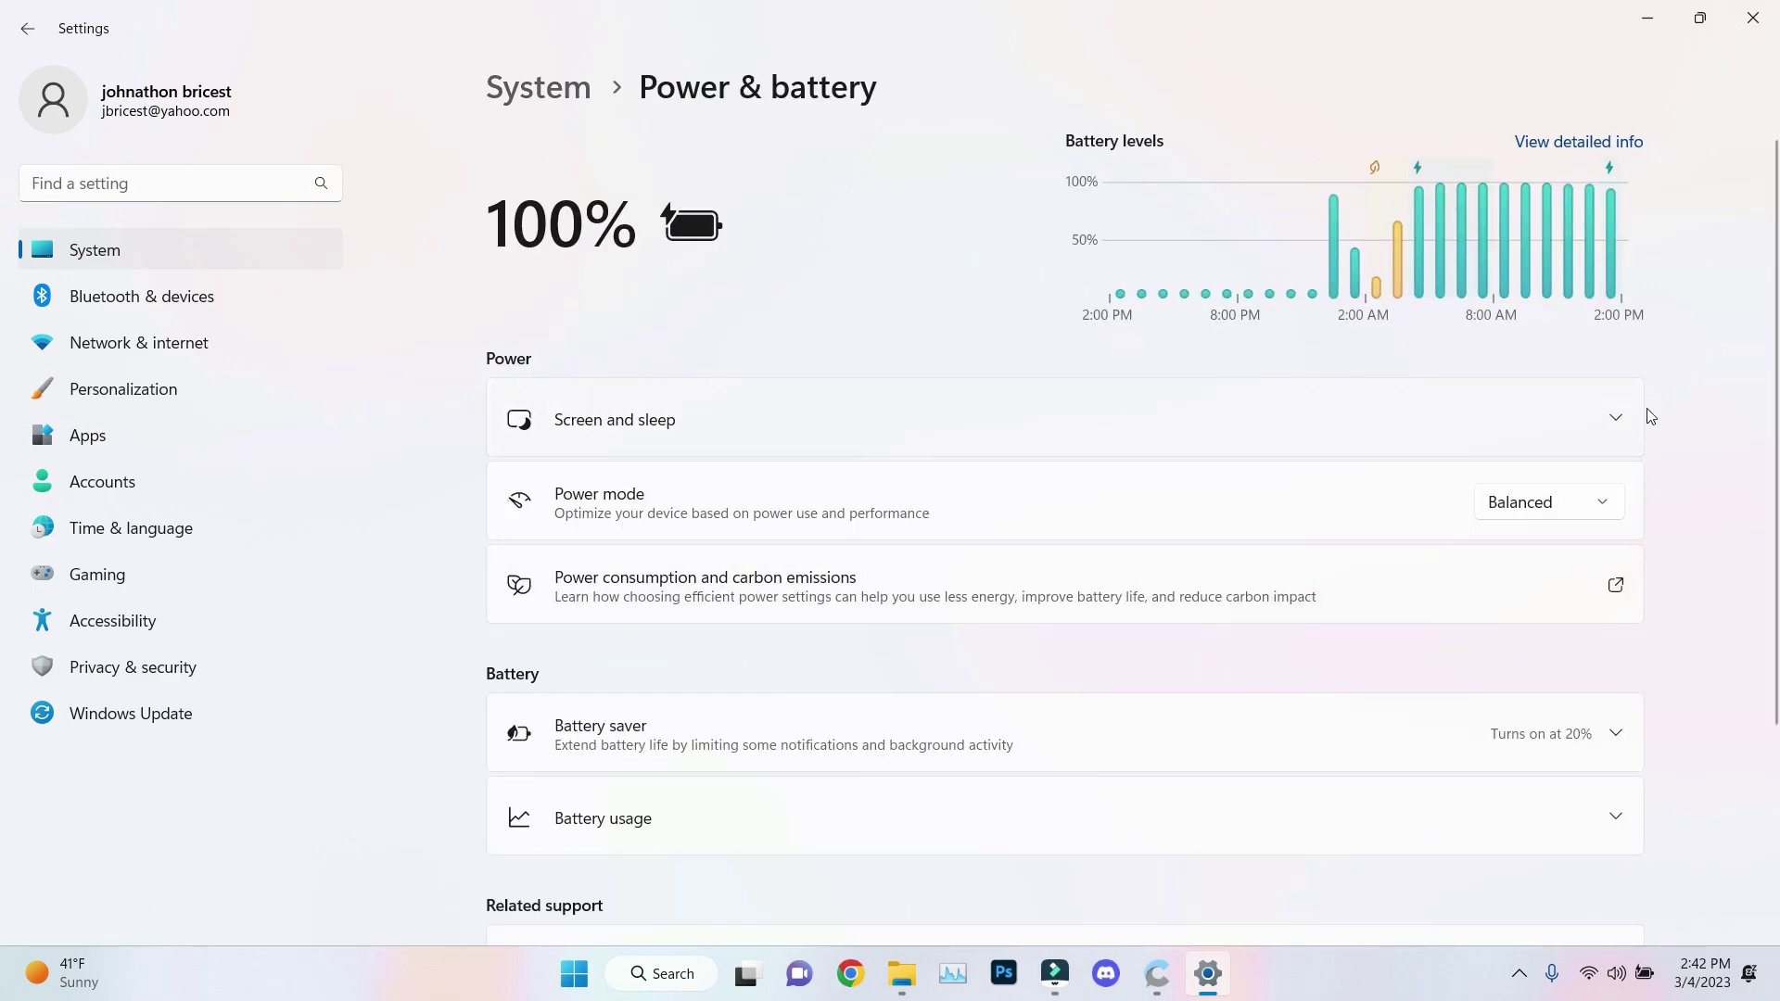
pyautogui.click(1618, 417)
# Step: Examine the available timeouts for turning off the screen on battery power and when plugged in, keeping the current choices
pyautogui.click(1556, 487)
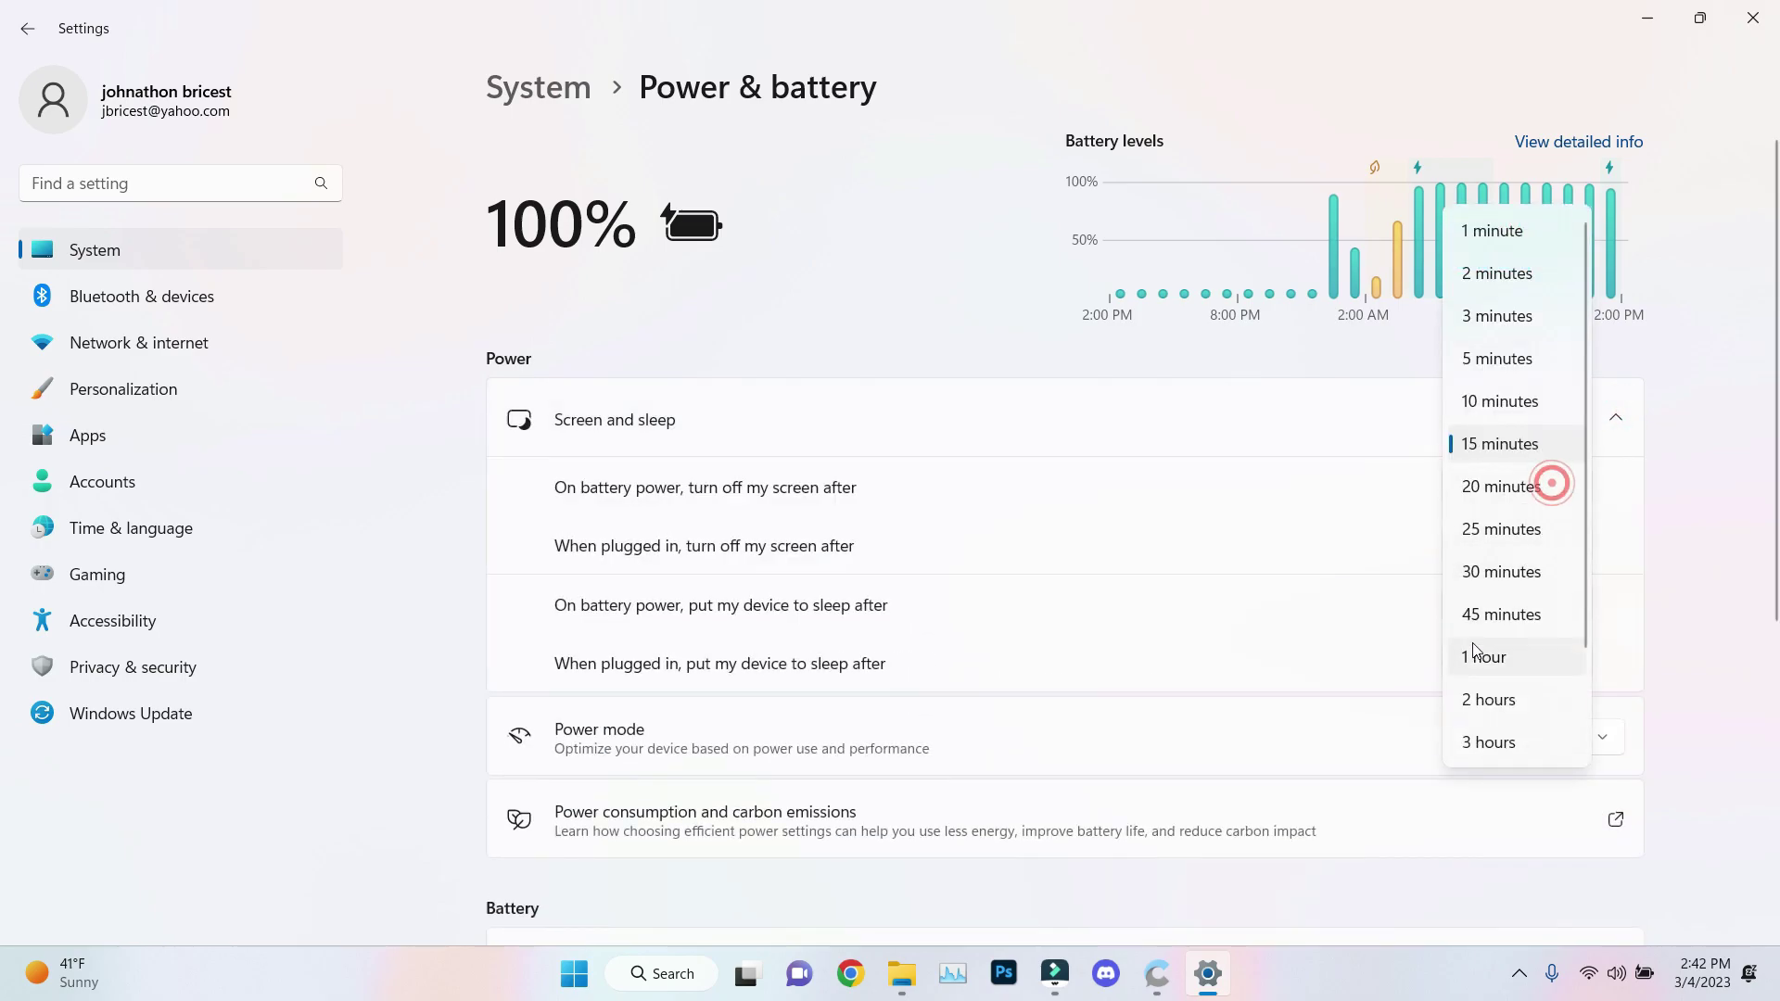
pyautogui.scroll(-2, 1483, 682)
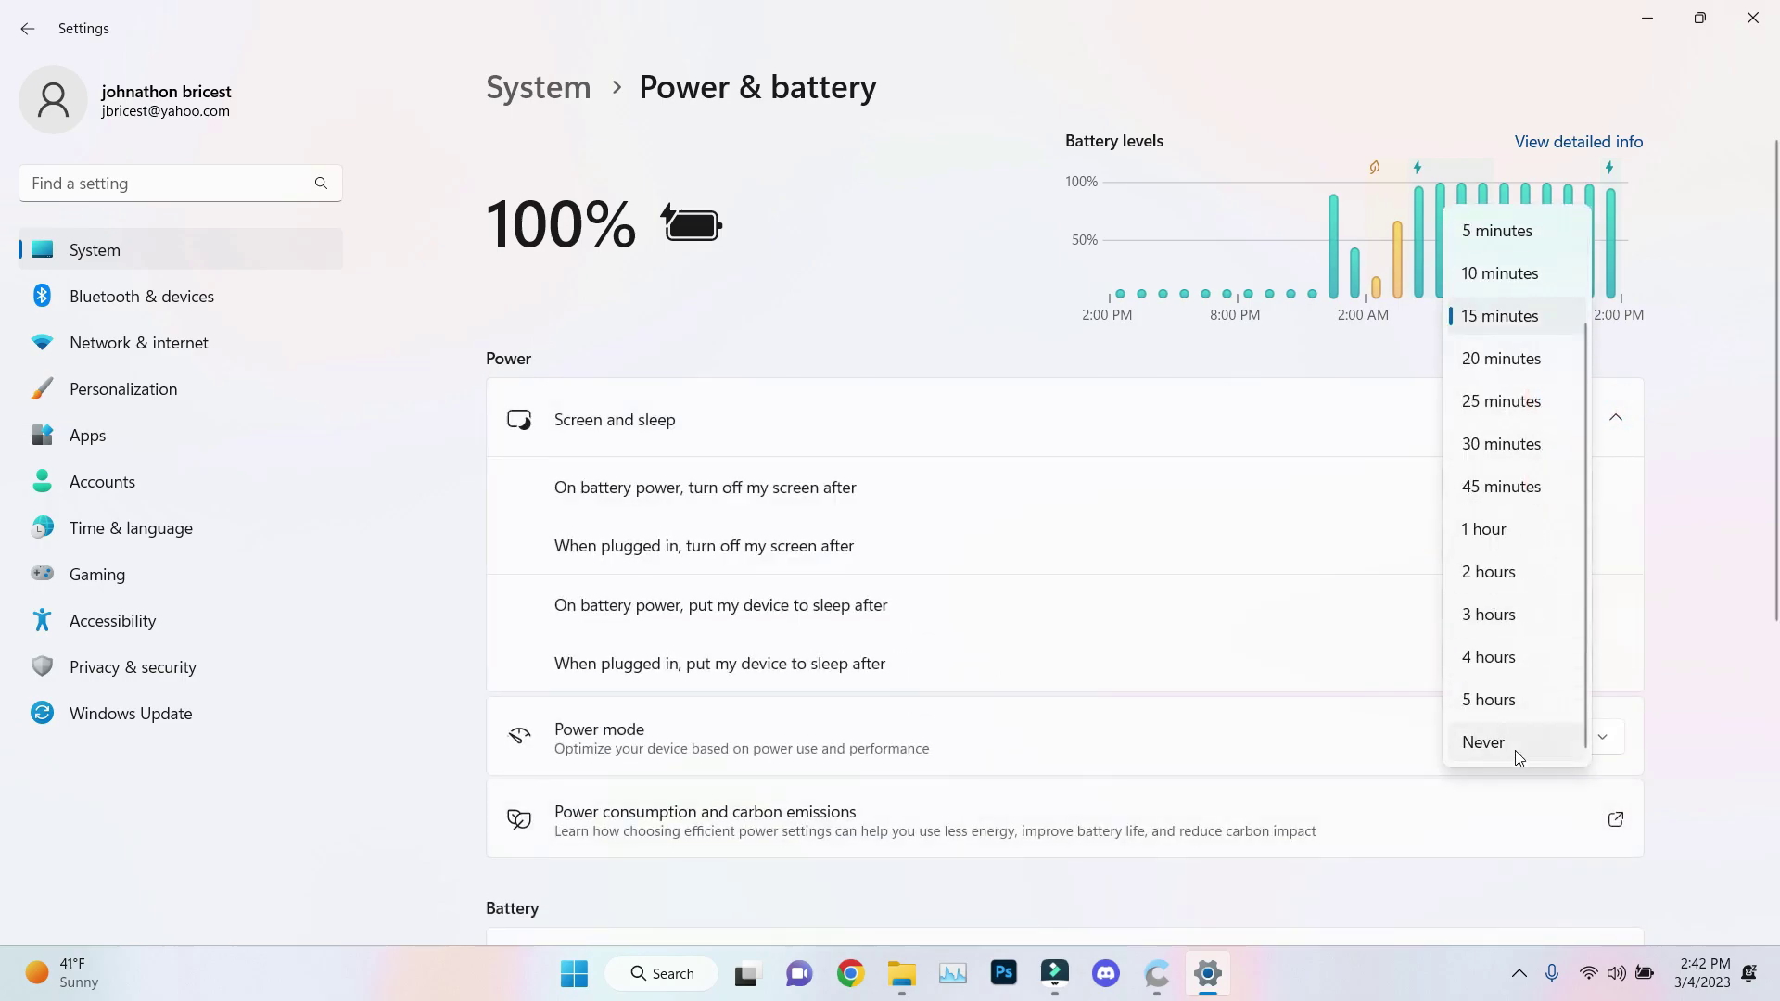
pyautogui.click(1200, 563)
pyautogui.click(1500, 566)
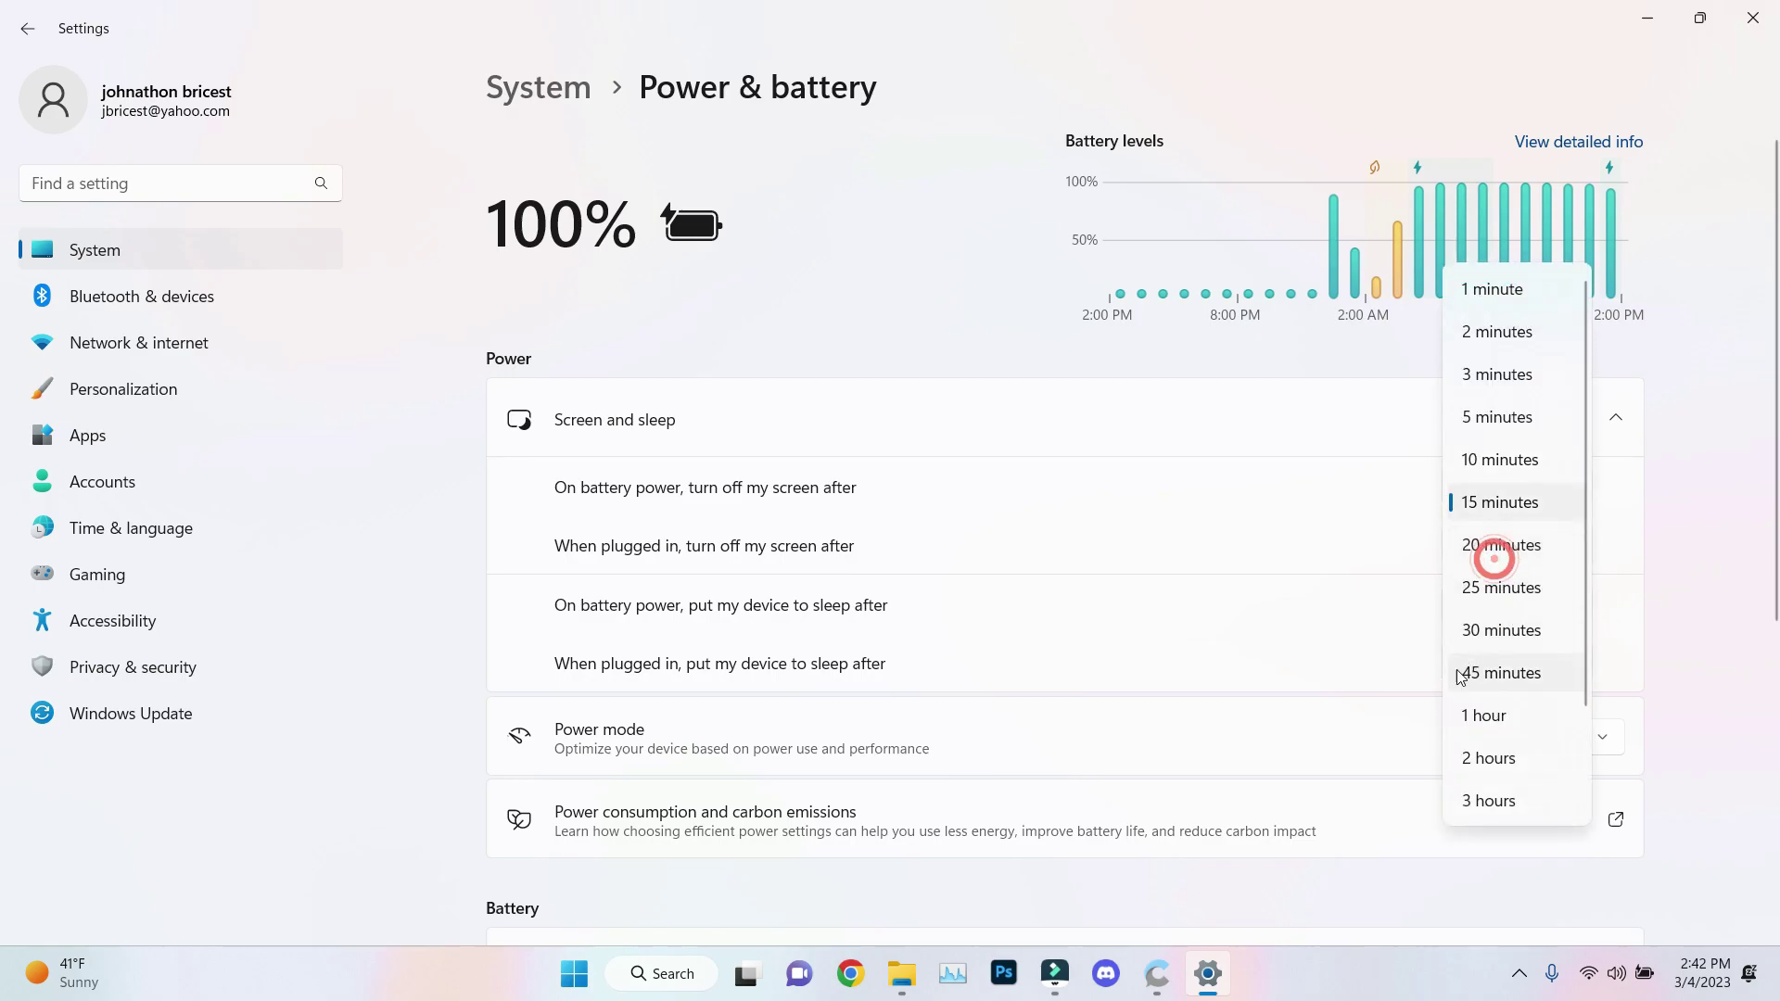
pyautogui.scroll(-2, 1490, 742)
pyautogui.click(1091, 597)
# Step: Examine the available device sleep timeouts on battery power and when plugged in, and minimize Settings
pyautogui.click(1500, 605)
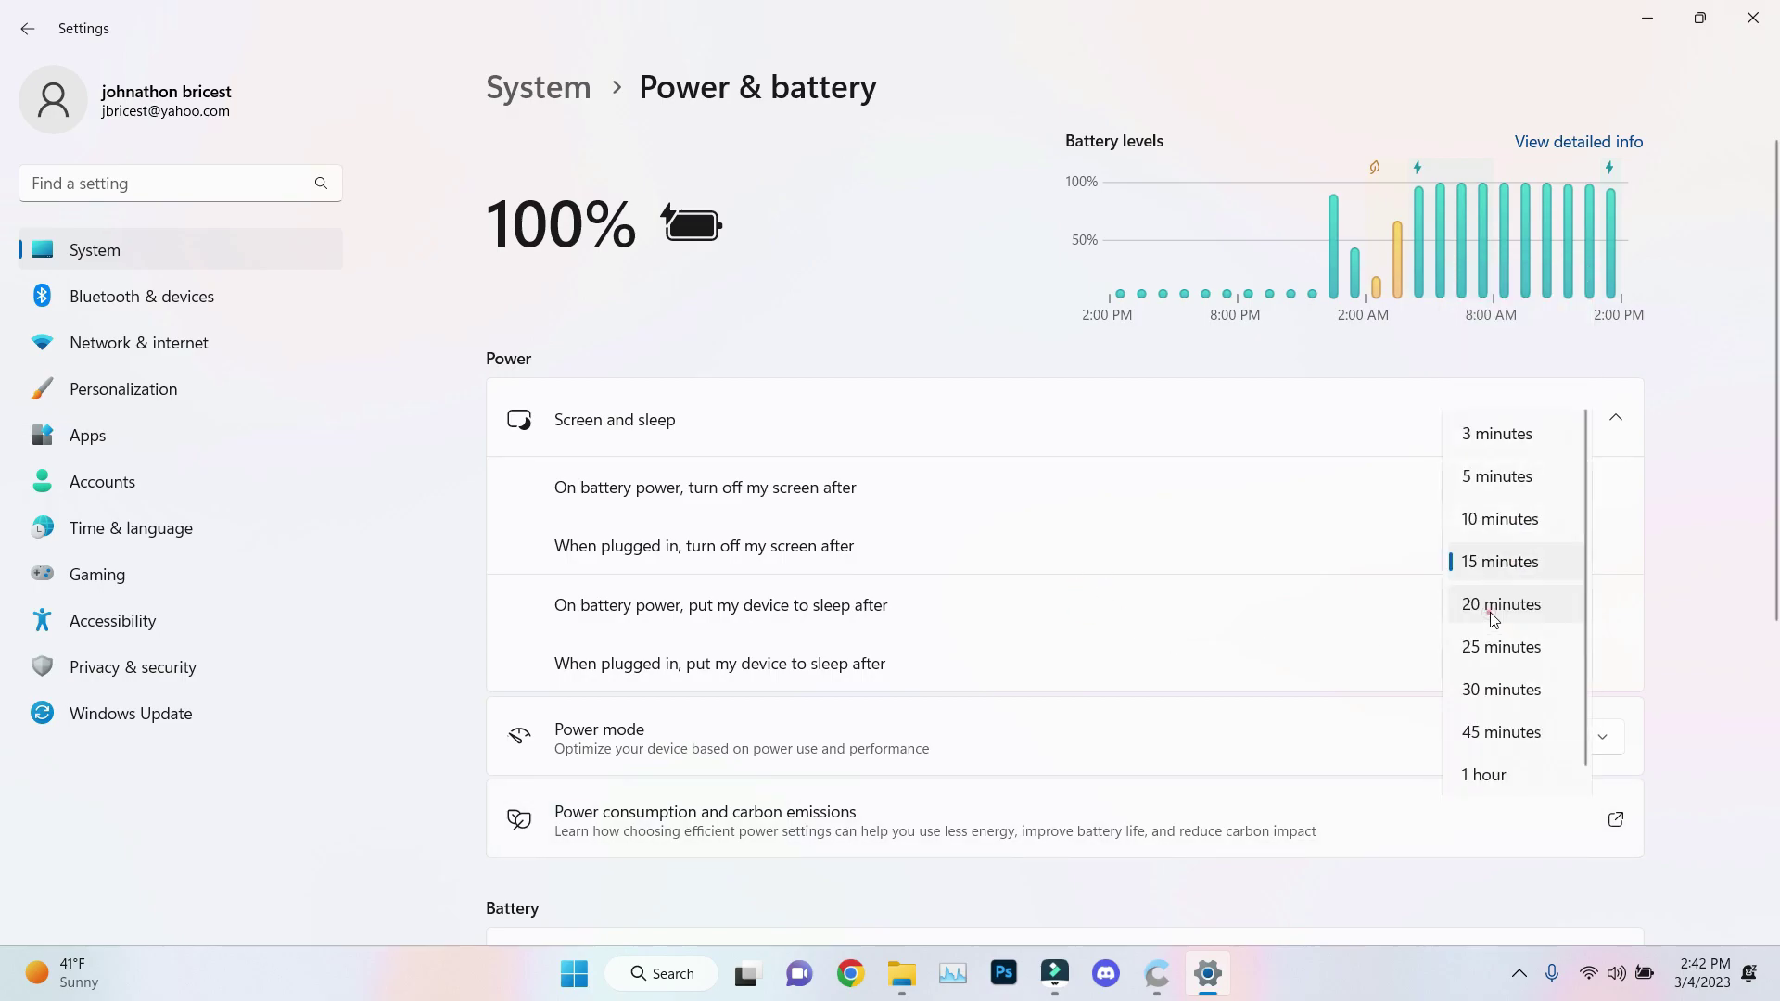
pyautogui.scroll(-2, 1482, 732)
pyautogui.click(1290, 664)
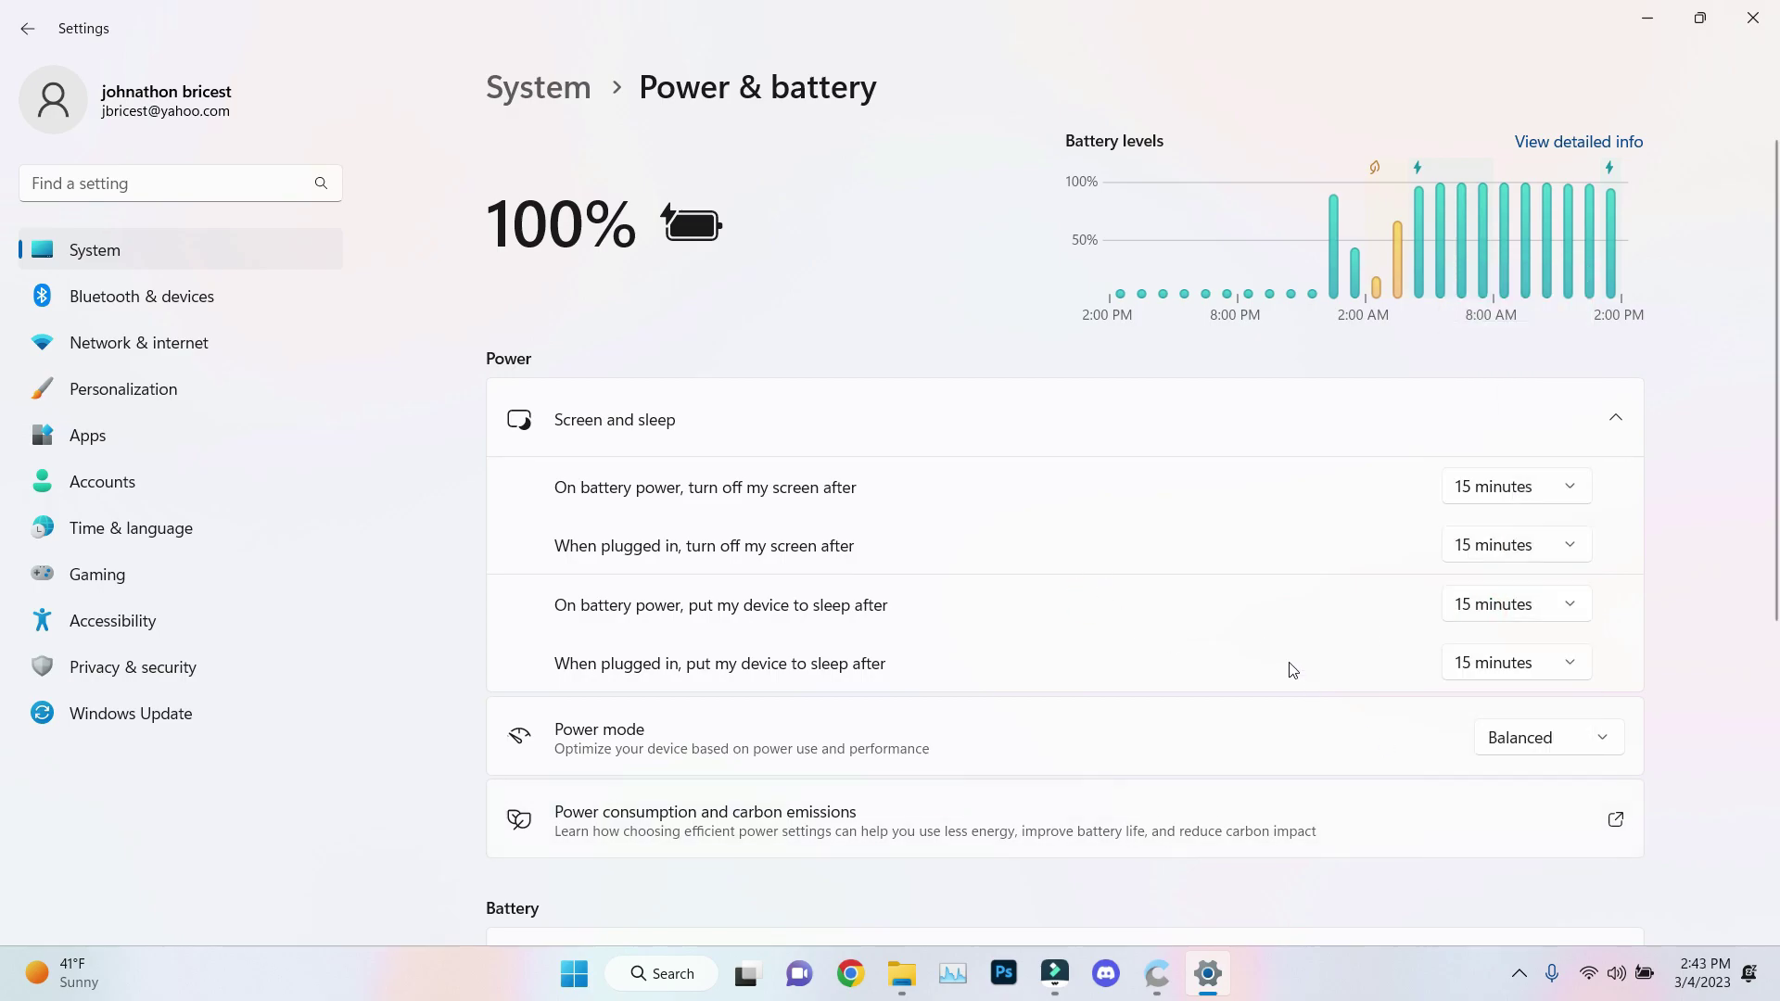
pyautogui.click(1524, 678)
pyautogui.scroll(-2, 1521, 670)
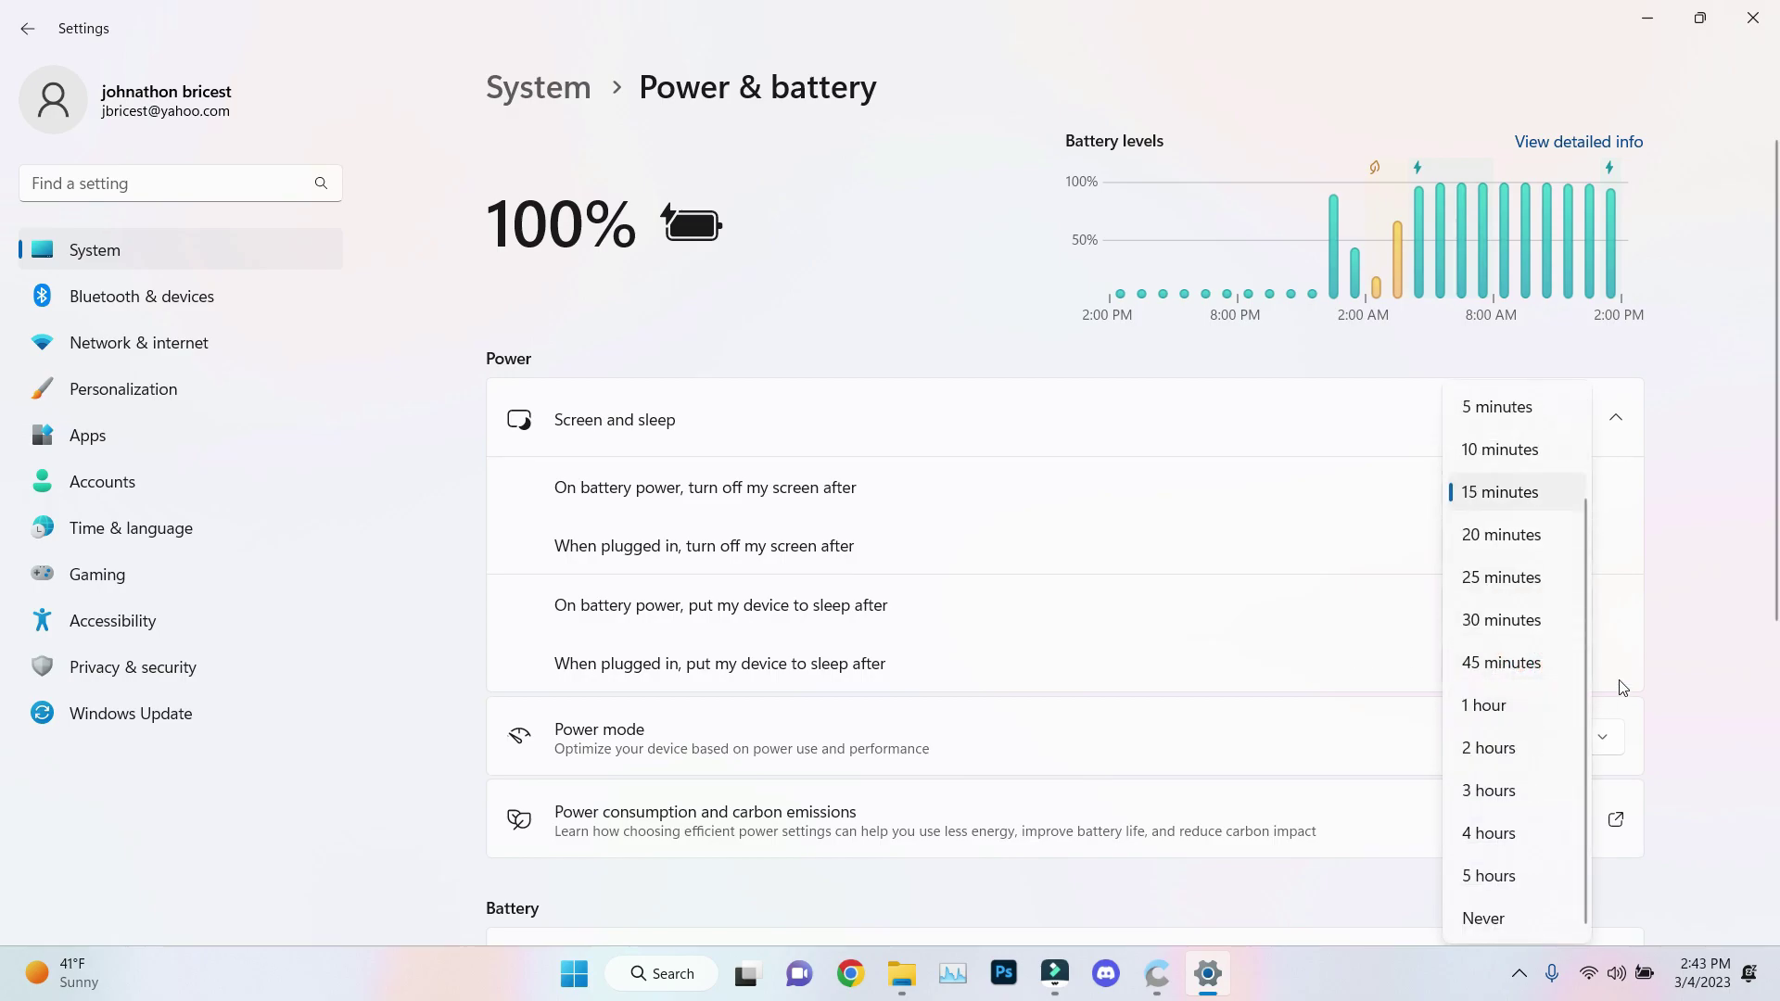
pyautogui.click(1733, 585)
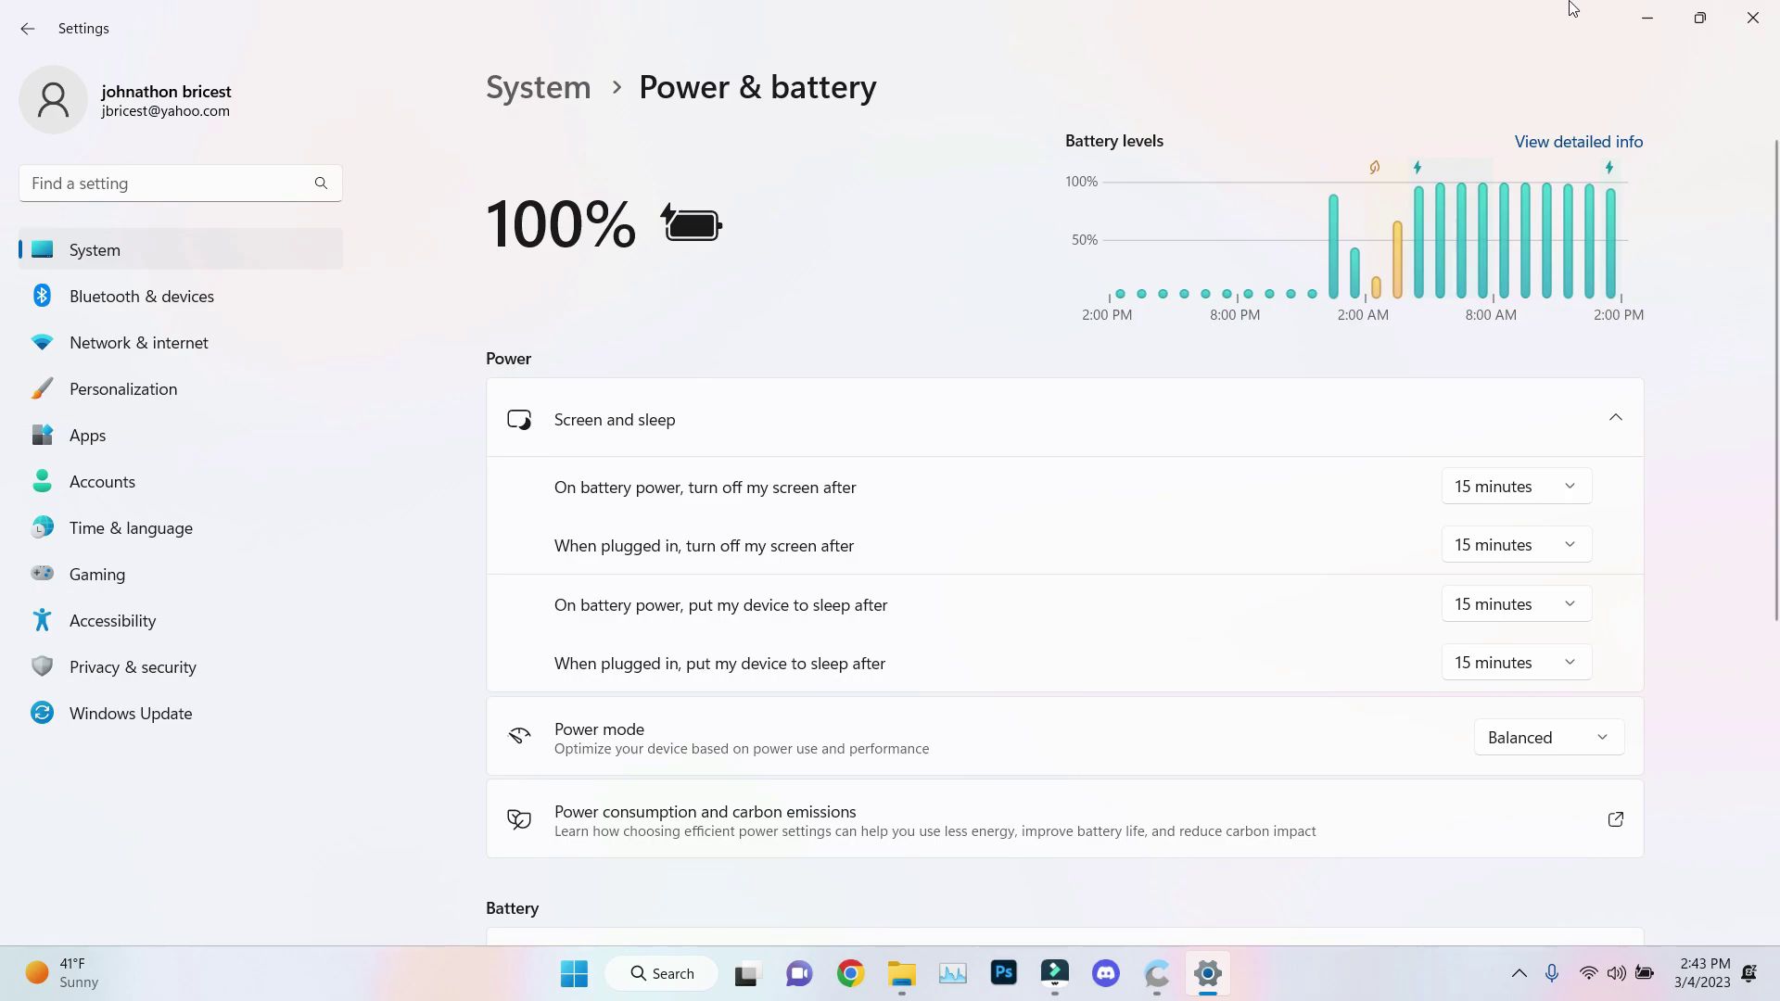
pyautogui.click(1642, 26)
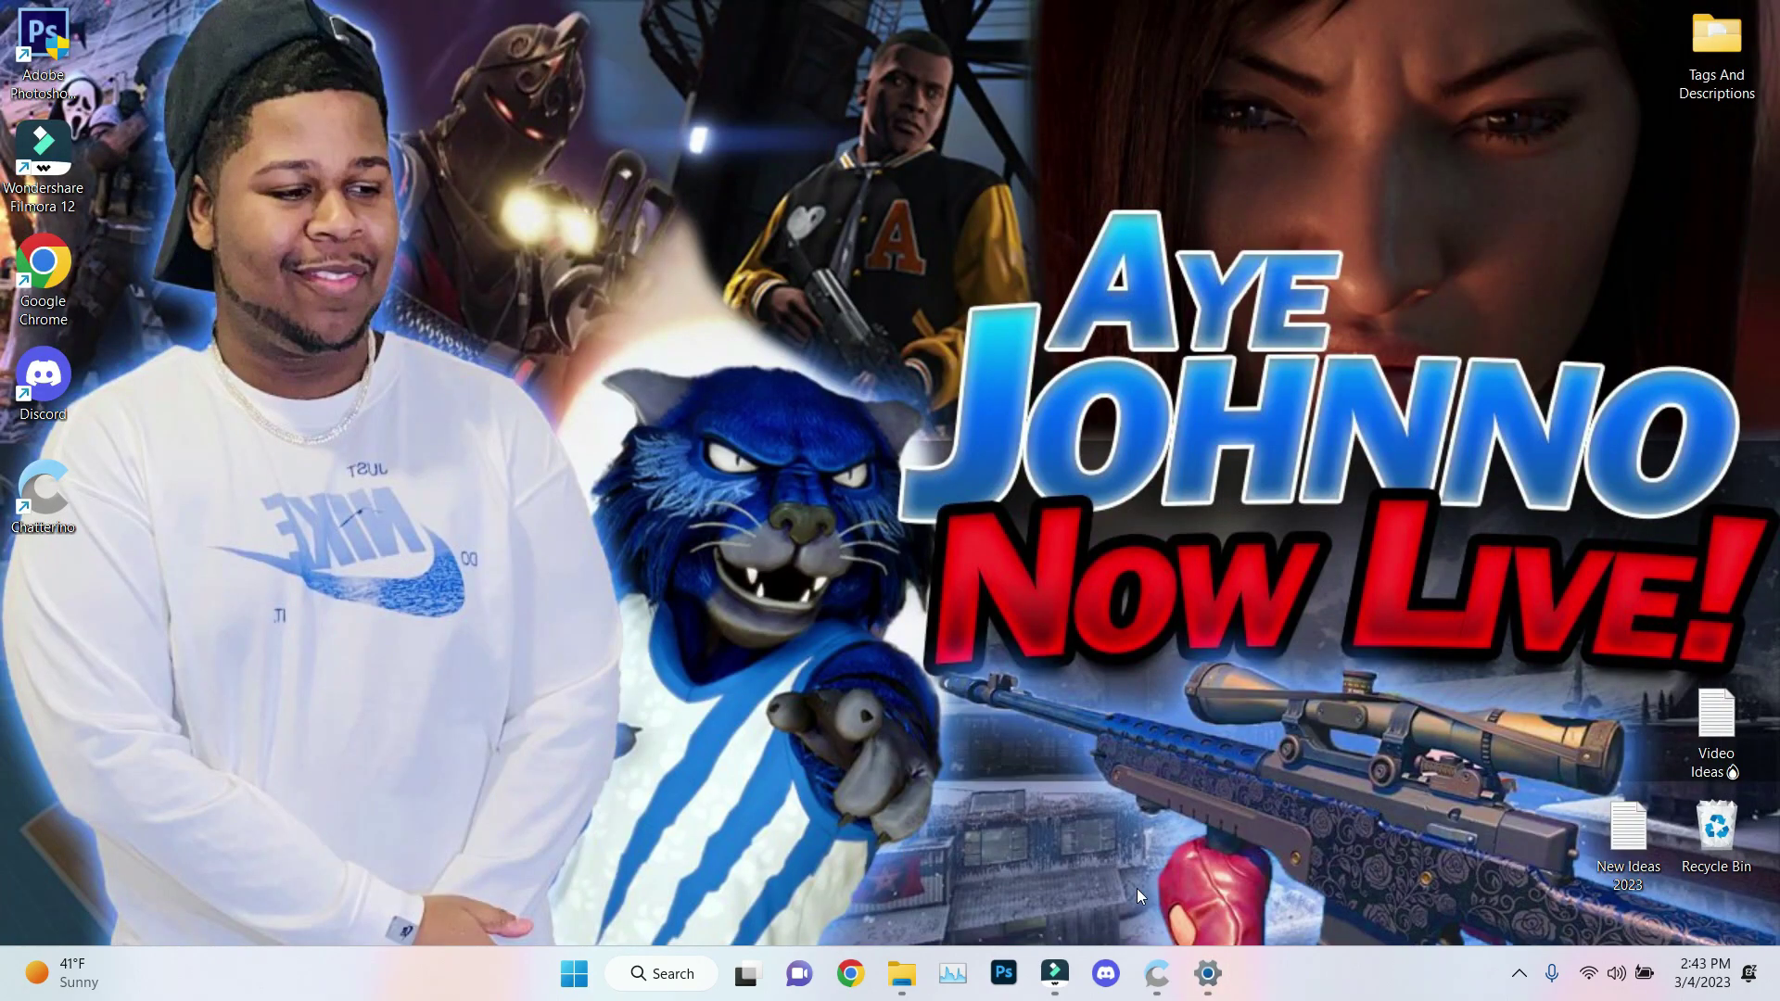
# Step: Switch to Chatterino, view the AyeJohnno channel chat, and minimize the window
pyautogui.click(1141, 985)
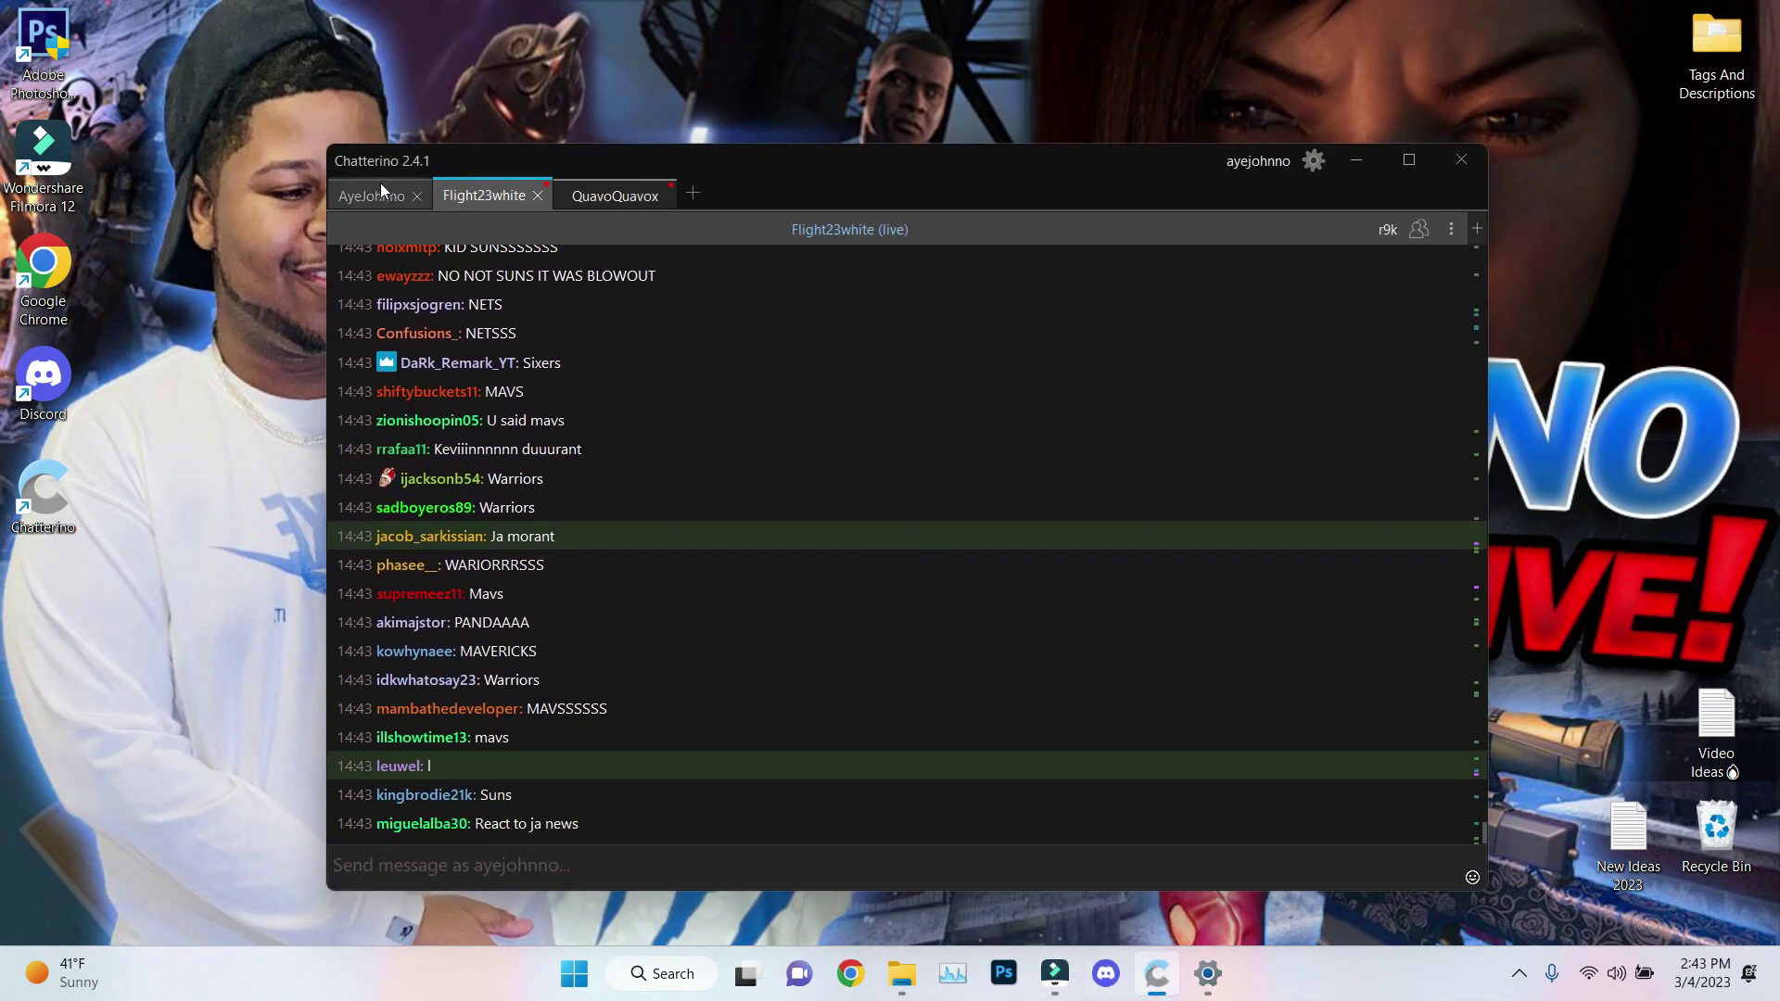
pyautogui.click(380, 191)
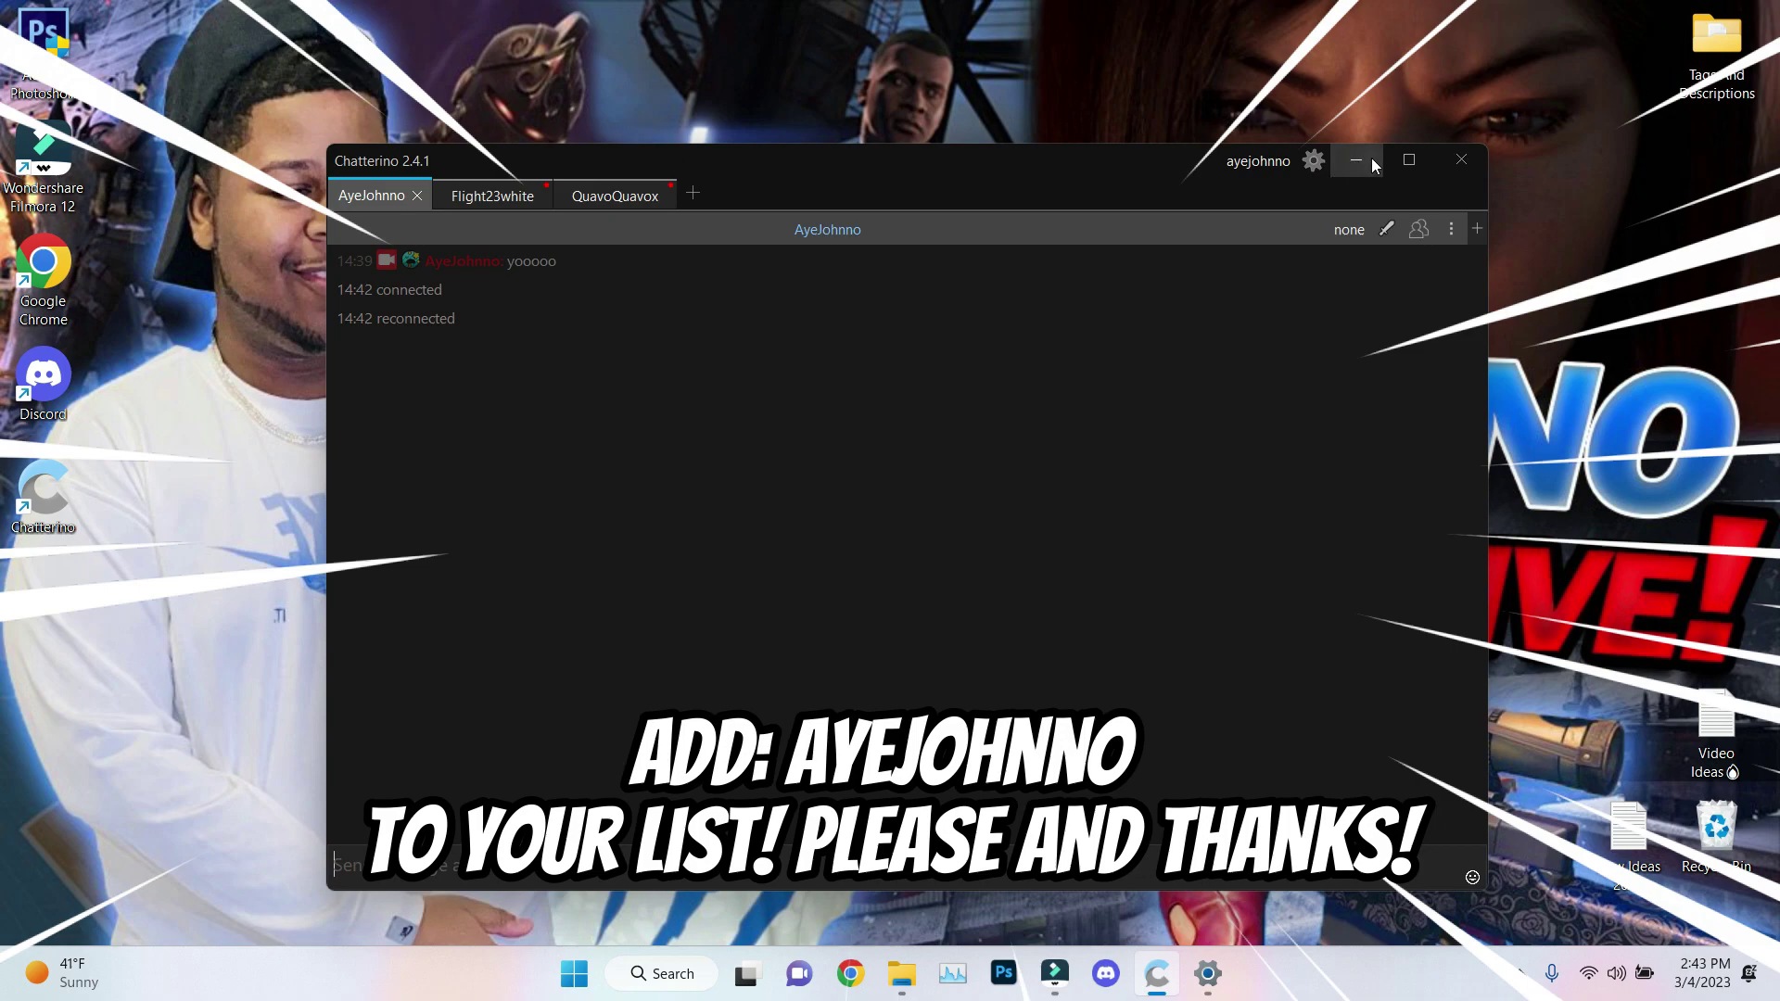
pyautogui.click(1357, 162)
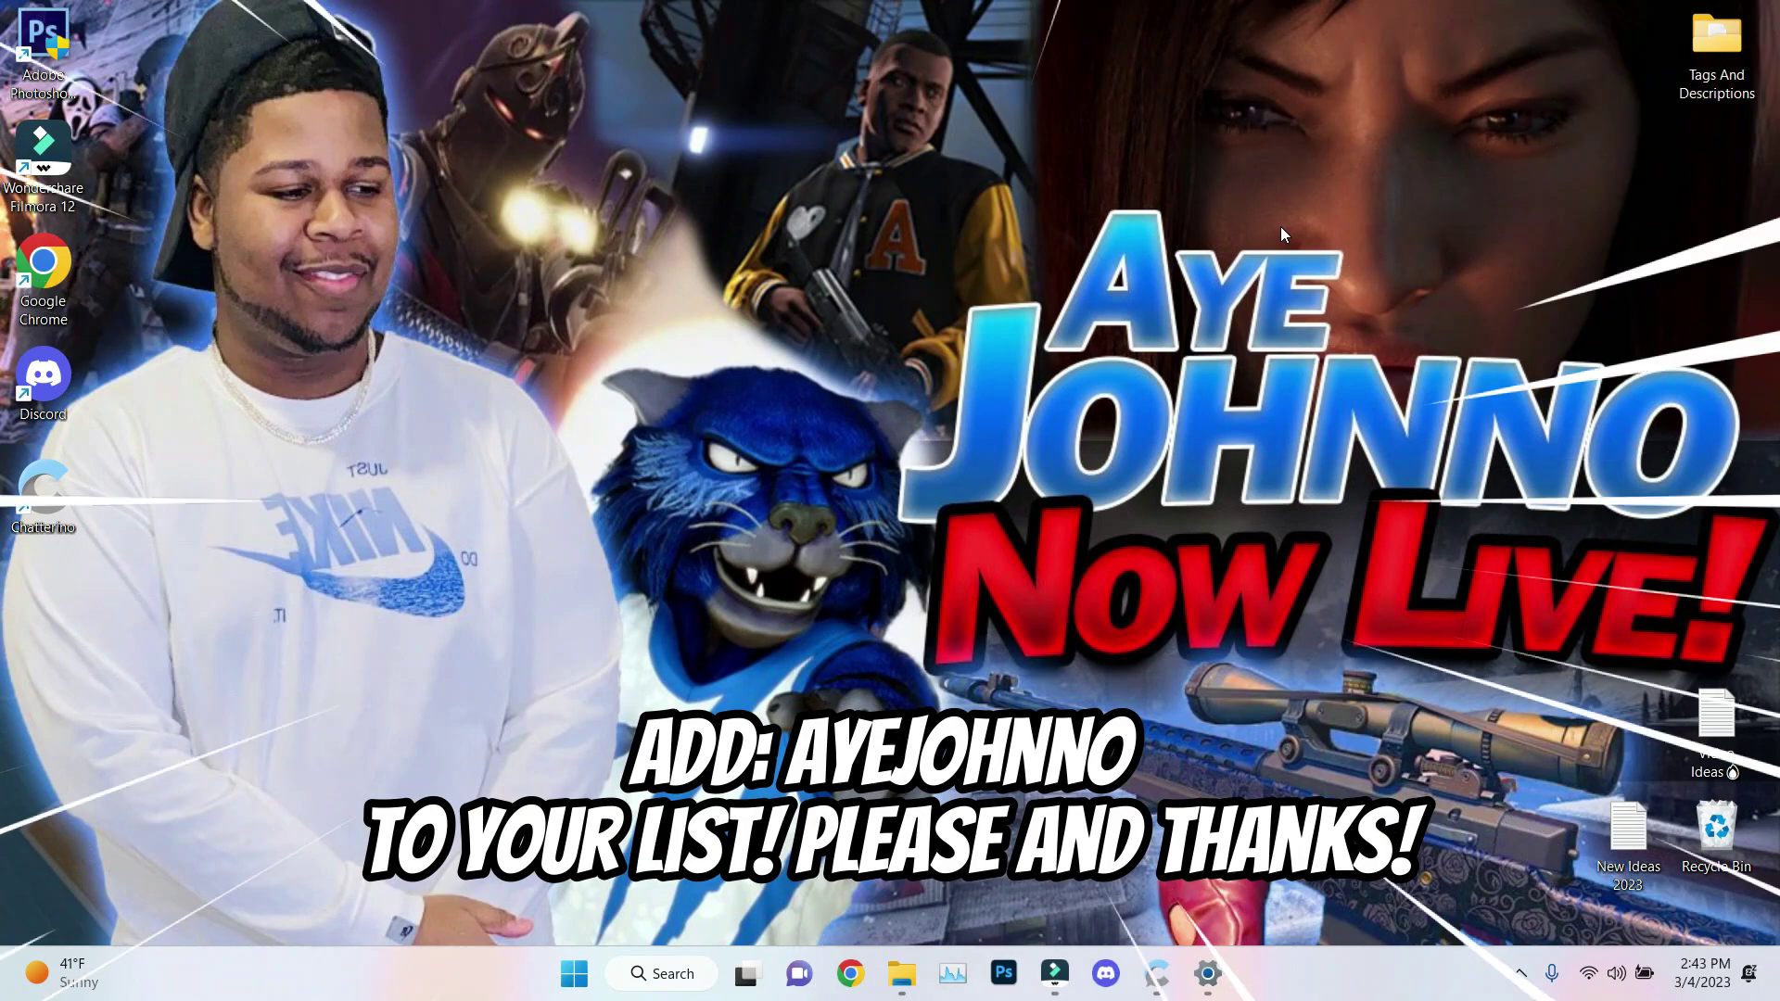